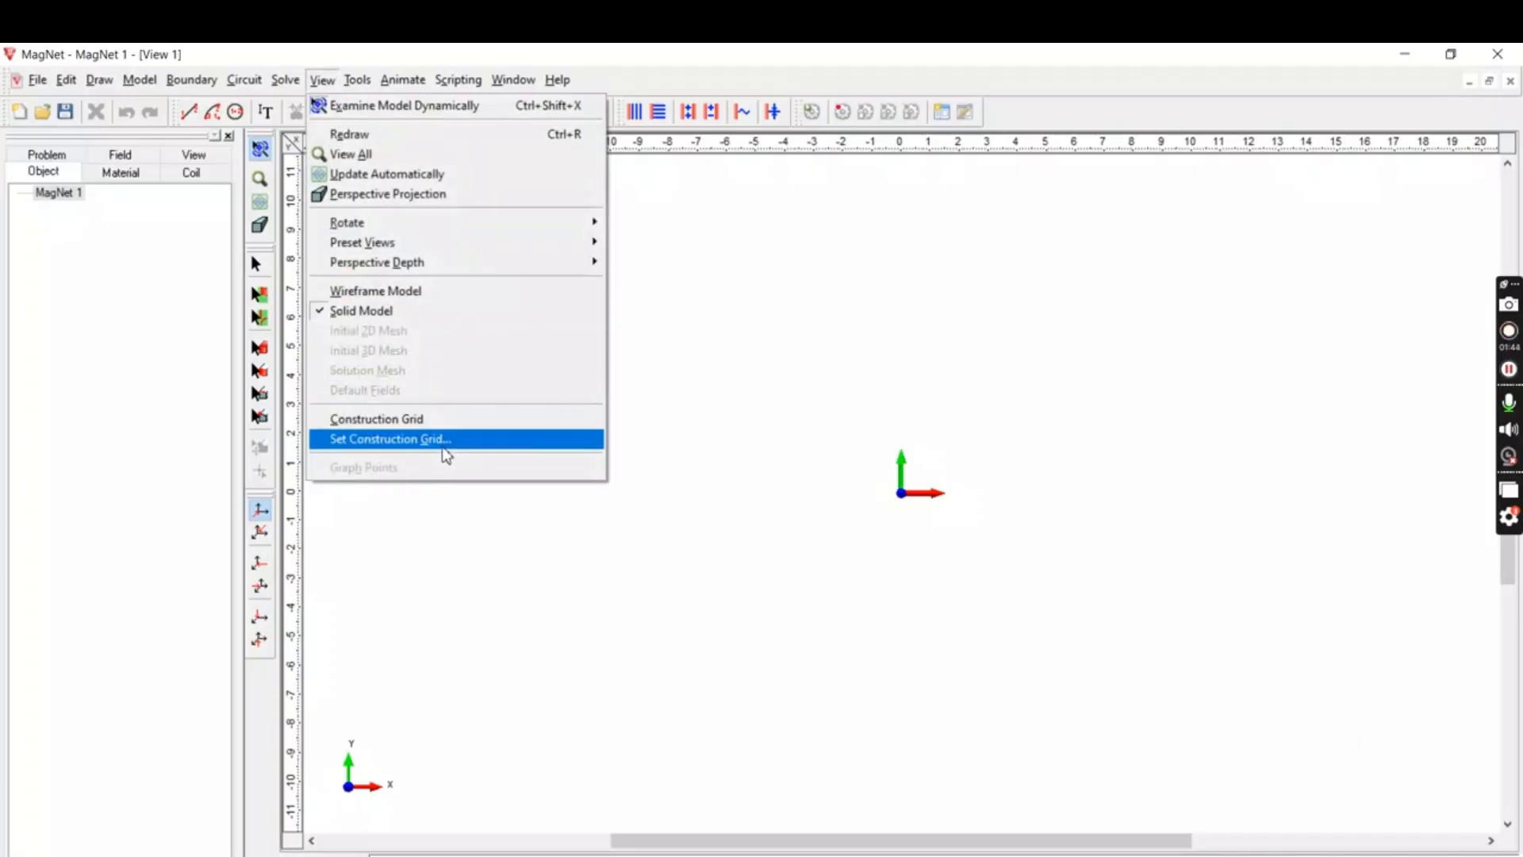
Step: Set the construction grid's X extent to -45 mm minimum and 45 mm maximum, consulting the device dimensions in the EMD.pptx slide
{"action": "left_click", "coordinate": [443, 449]}
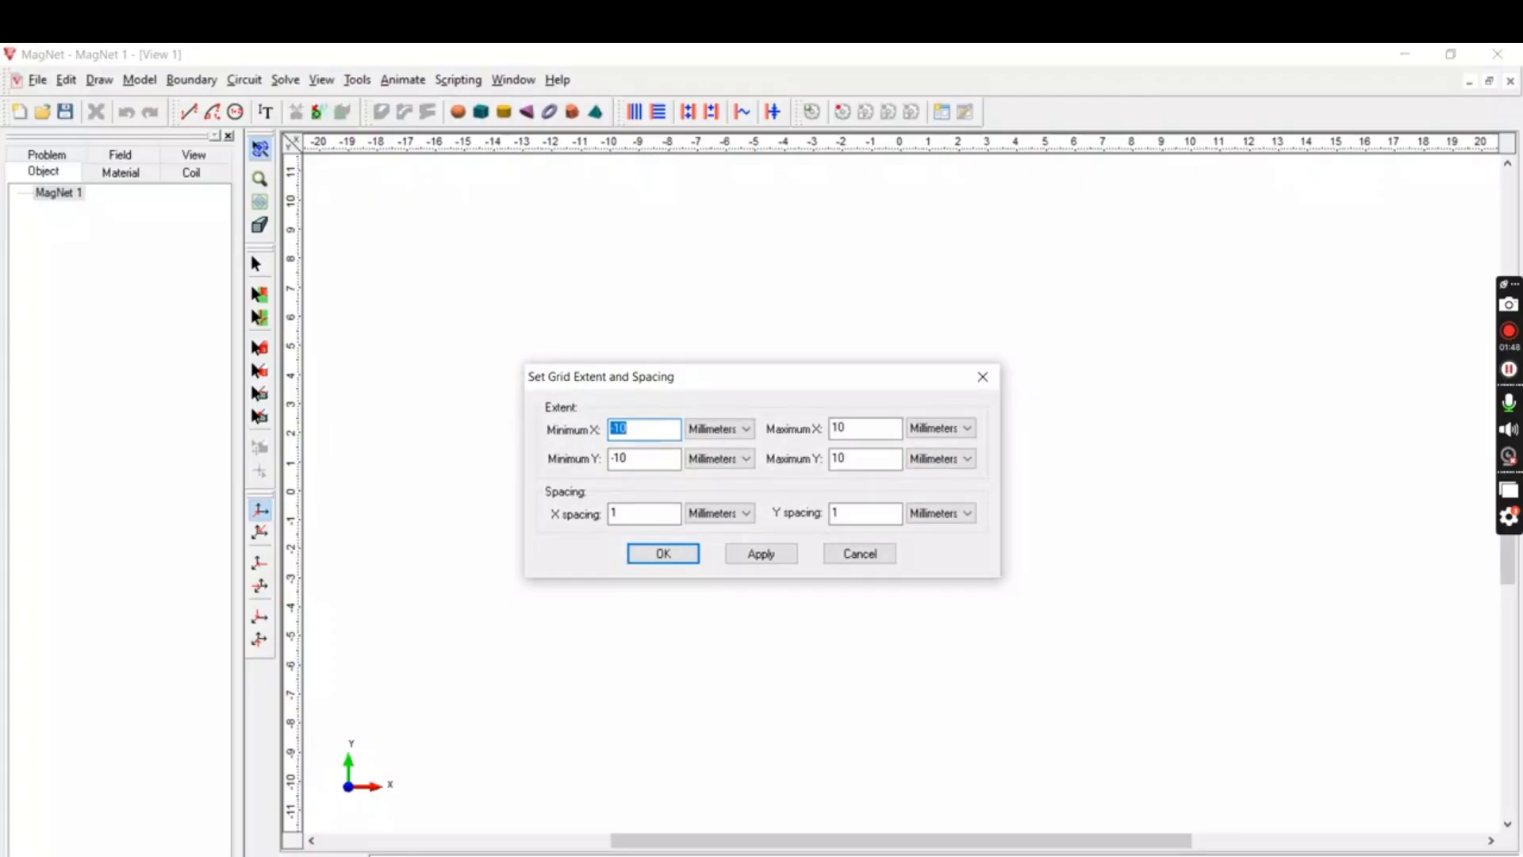
{"action": "key", "text": "alt+Tab"}
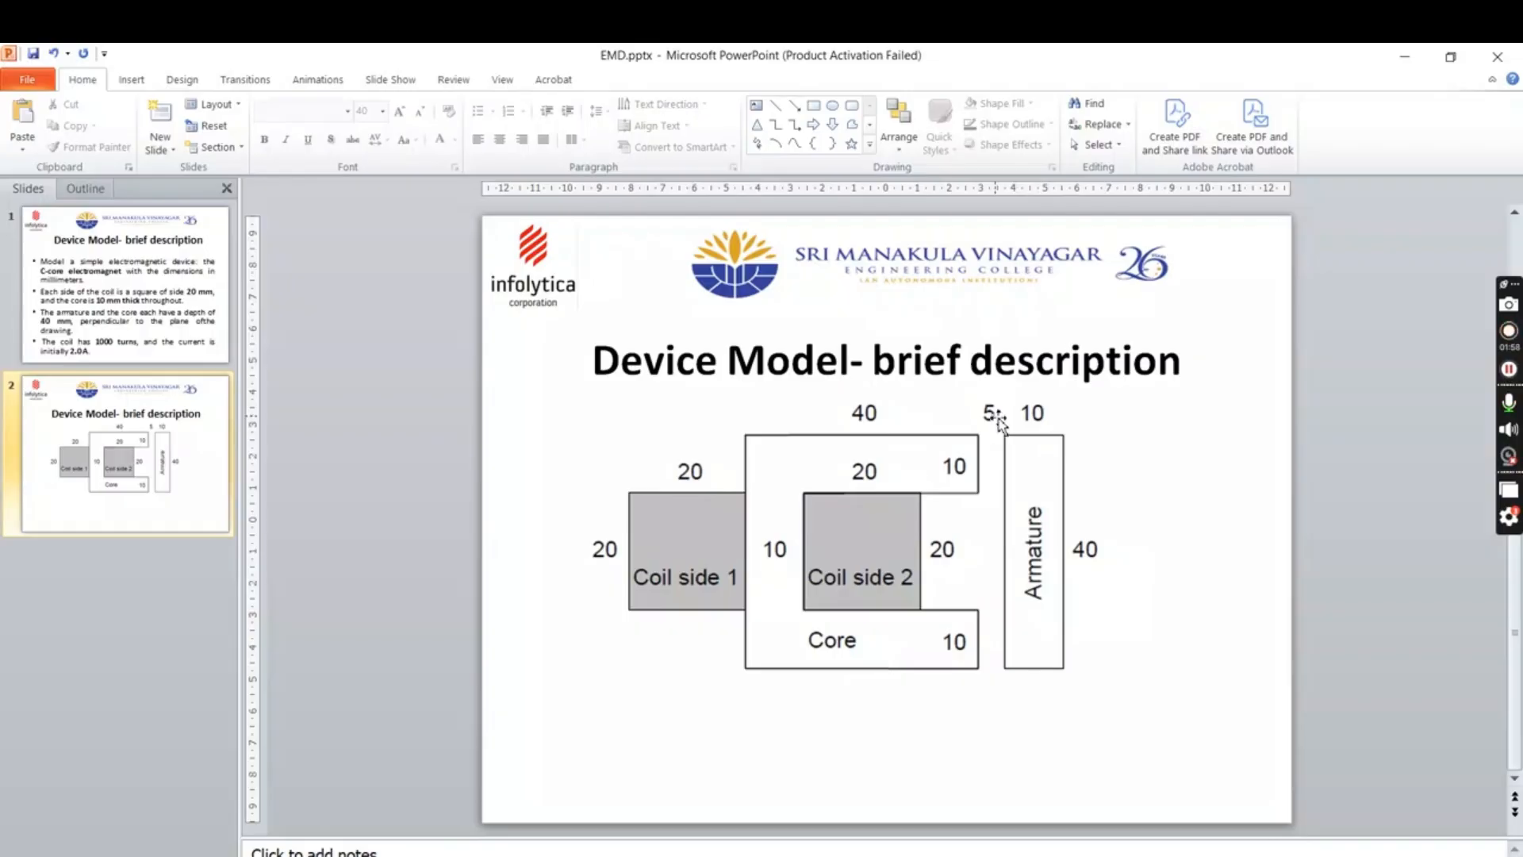
{"action": "left_click", "coordinate": [1401, 57]}
{"action": "left_click", "coordinate": [640, 432]}
{"action": "left_click_drag", "start_coordinate": [639, 434], "coordinate": [620, 434]}
{"action": "type", "text": "4"}
{"action": "left_click_drag", "start_coordinate": [871, 429], "coordinate": [770, 436]}
{"action": "type", "text": "4"}
Step: Check the device height on the PowerPoint slide and set the grid's Y extent to -25 mm minimum and 25 mm maximum
{"action": "left_click", "coordinate": [671, 458]}
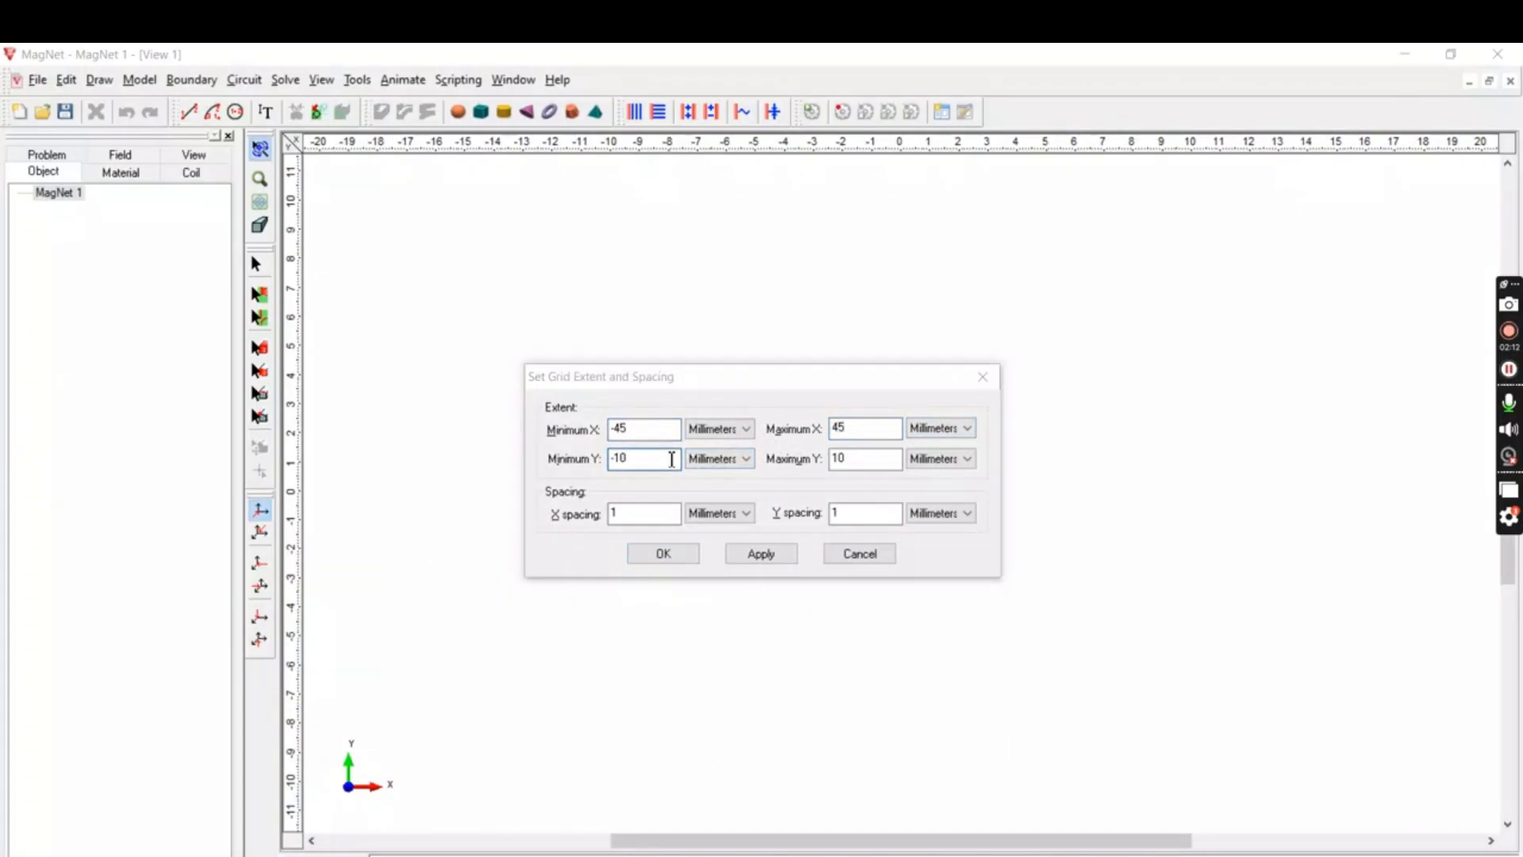
{"action": "key", "text": "alt+Tab"}
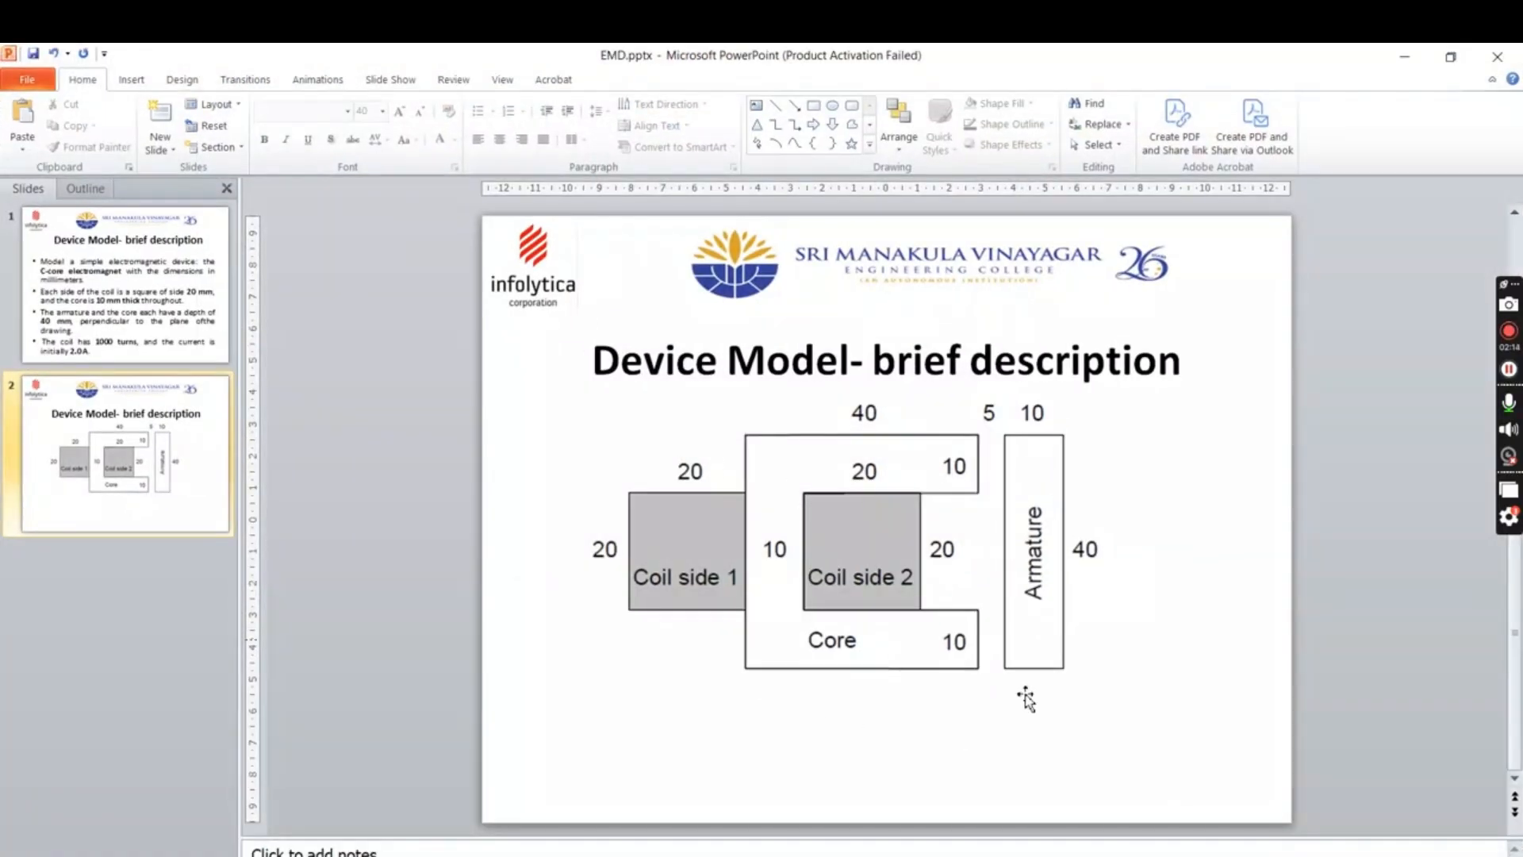
{"action": "left_click", "coordinate": [1404, 59]}
{"action": "double_click", "coordinate": [618, 460]}
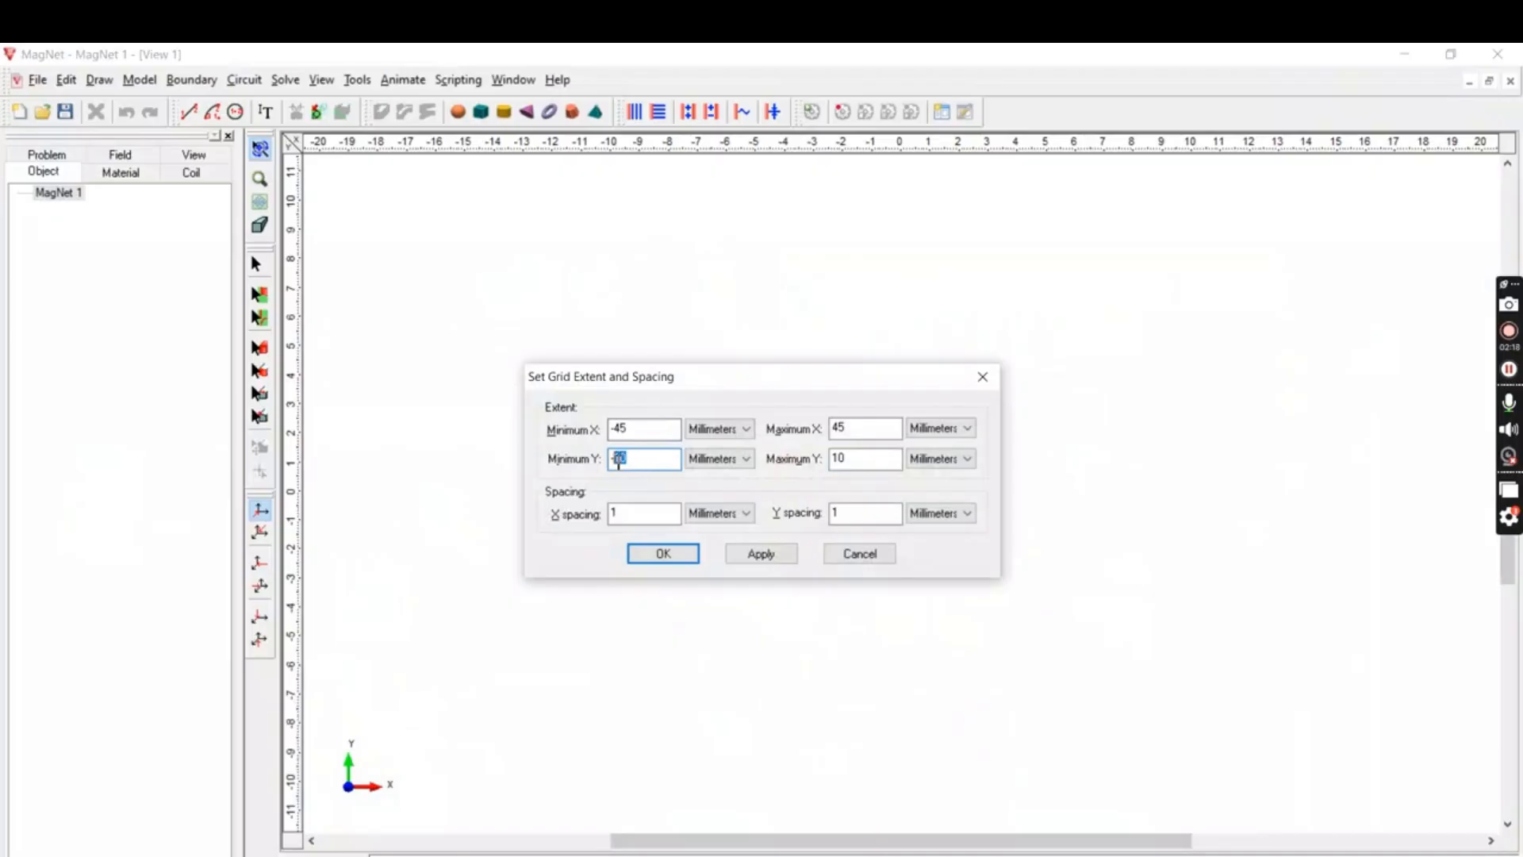
{"action": "type", "text": "-25"}
{"action": "double_click", "coordinate": [849, 458]}
{"action": "type", "text": "25"}
Step: Set the grid's X and Y spacing to 5 mm each and apply the grid settings
{"action": "double_click", "coordinate": [634, 516]}
{"action": "type", "text": "5"}
{"action": "double_click", "coordinate": [841, 514]}
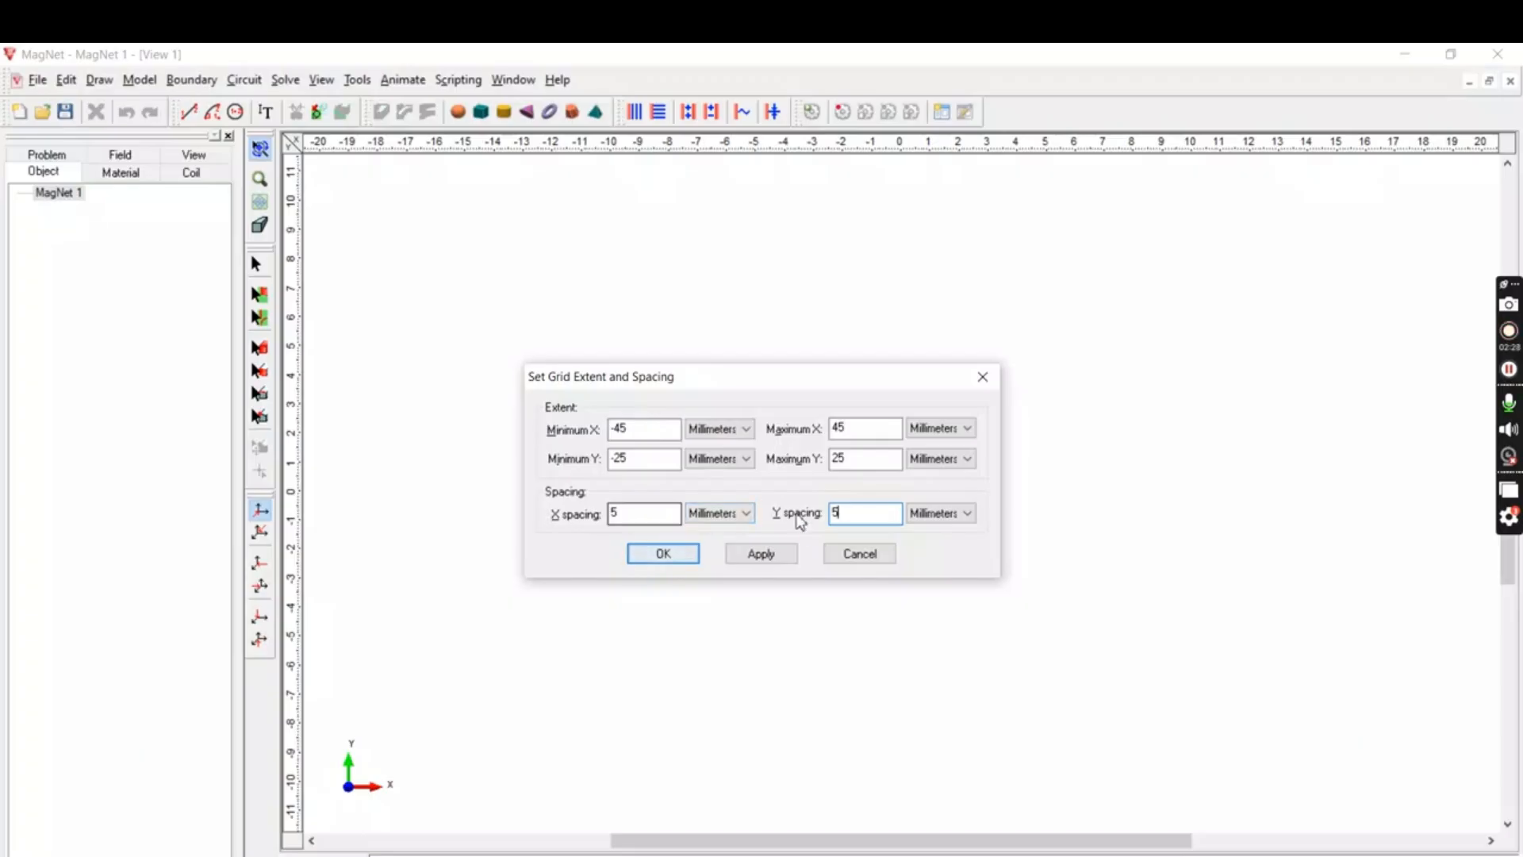
{"action": "left_click", "coordinate": [763, 554]}
{"action": "left_click", "coordinate": [664, 556]}
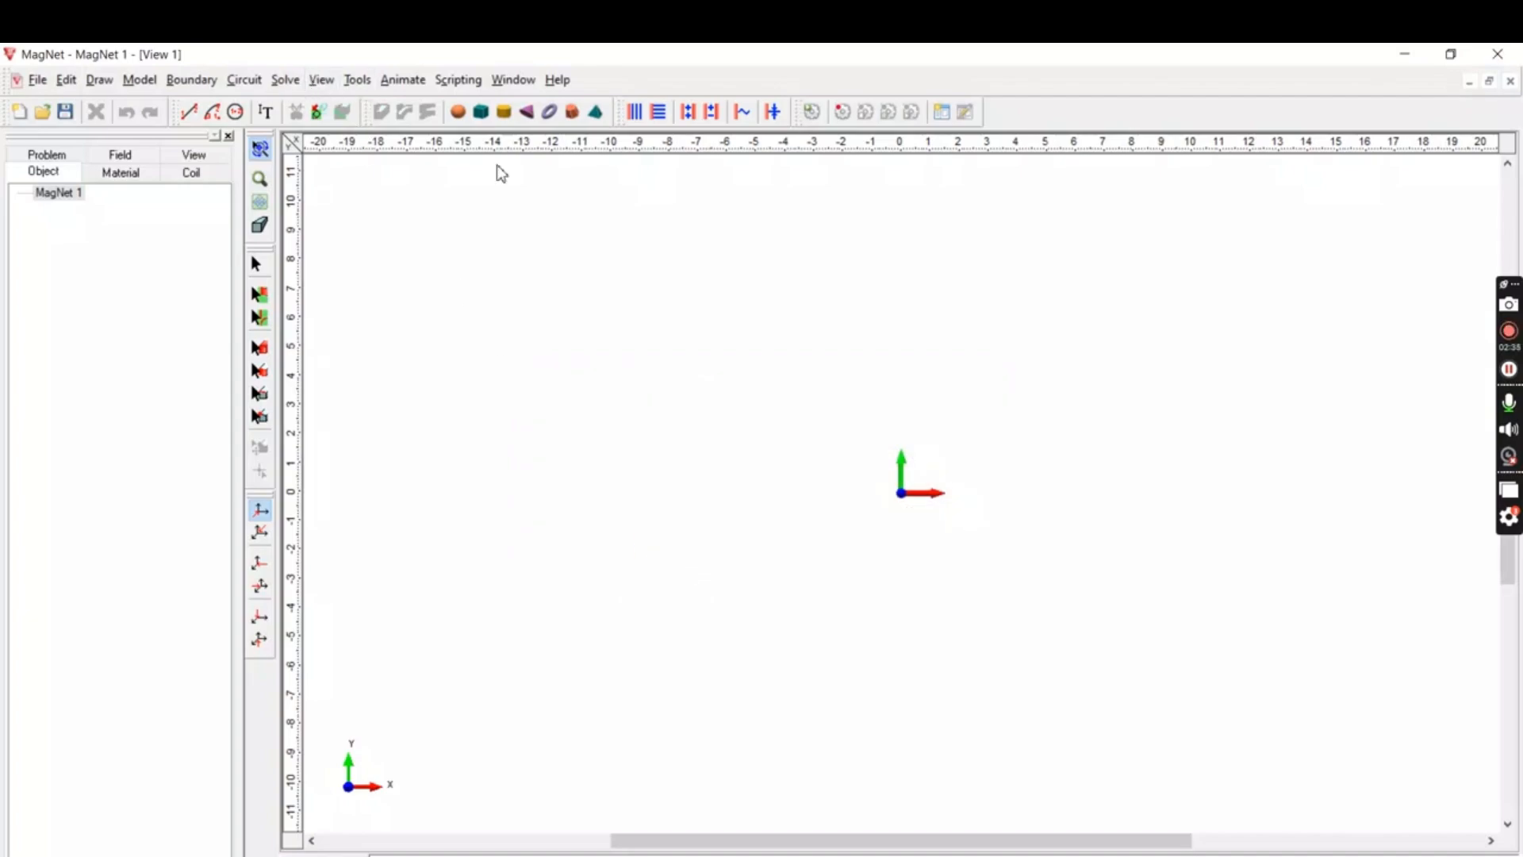
Step: Display the construction grid and fit its full extent in the view
{"action": "left_click", "coordinate": [321, 80]}
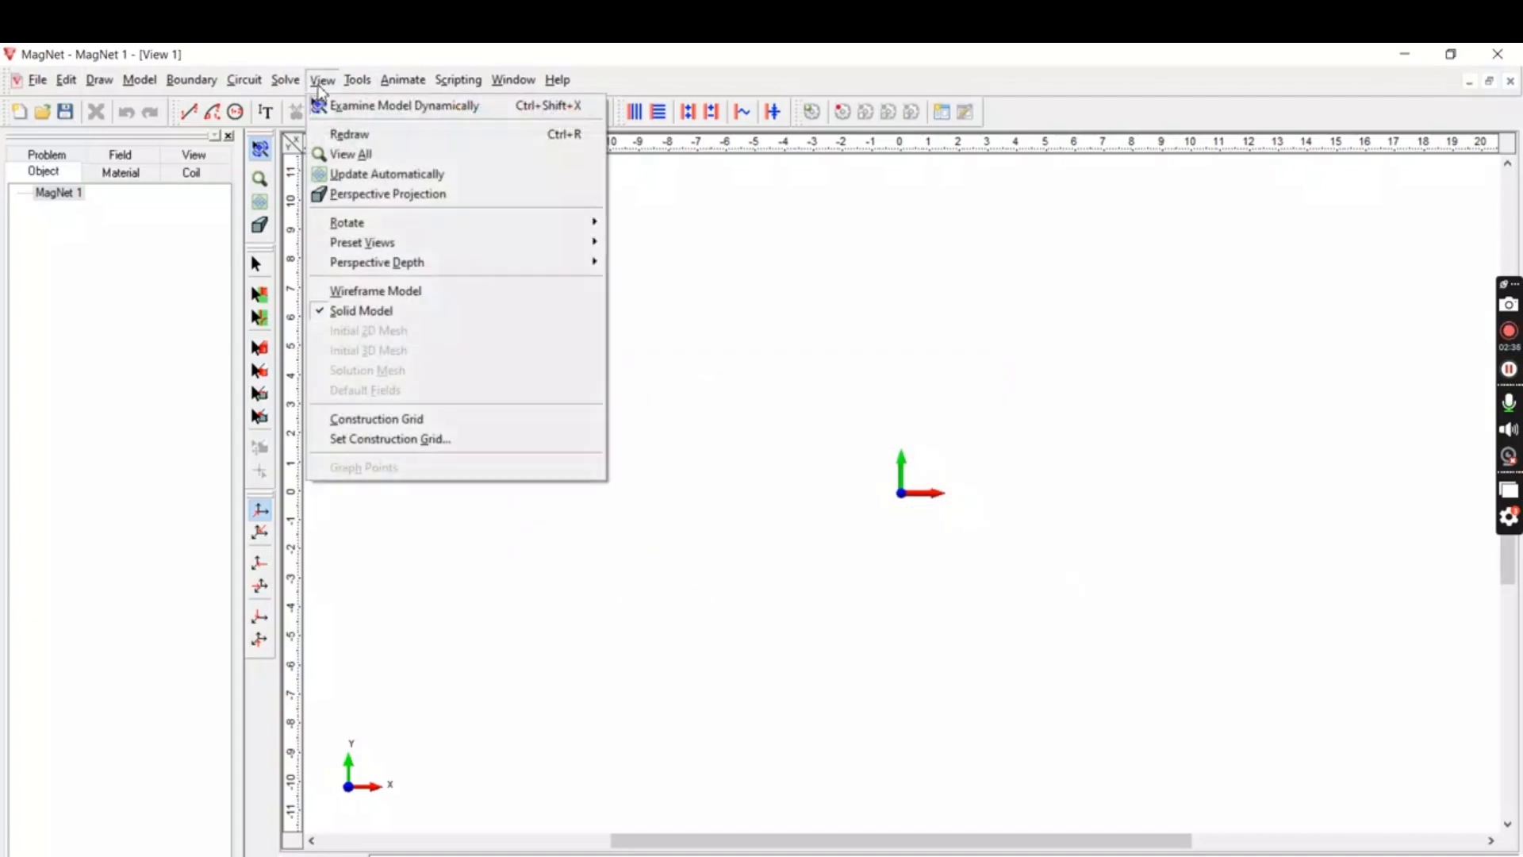
{"action": "left_click", "coordinate": [458, 426]}
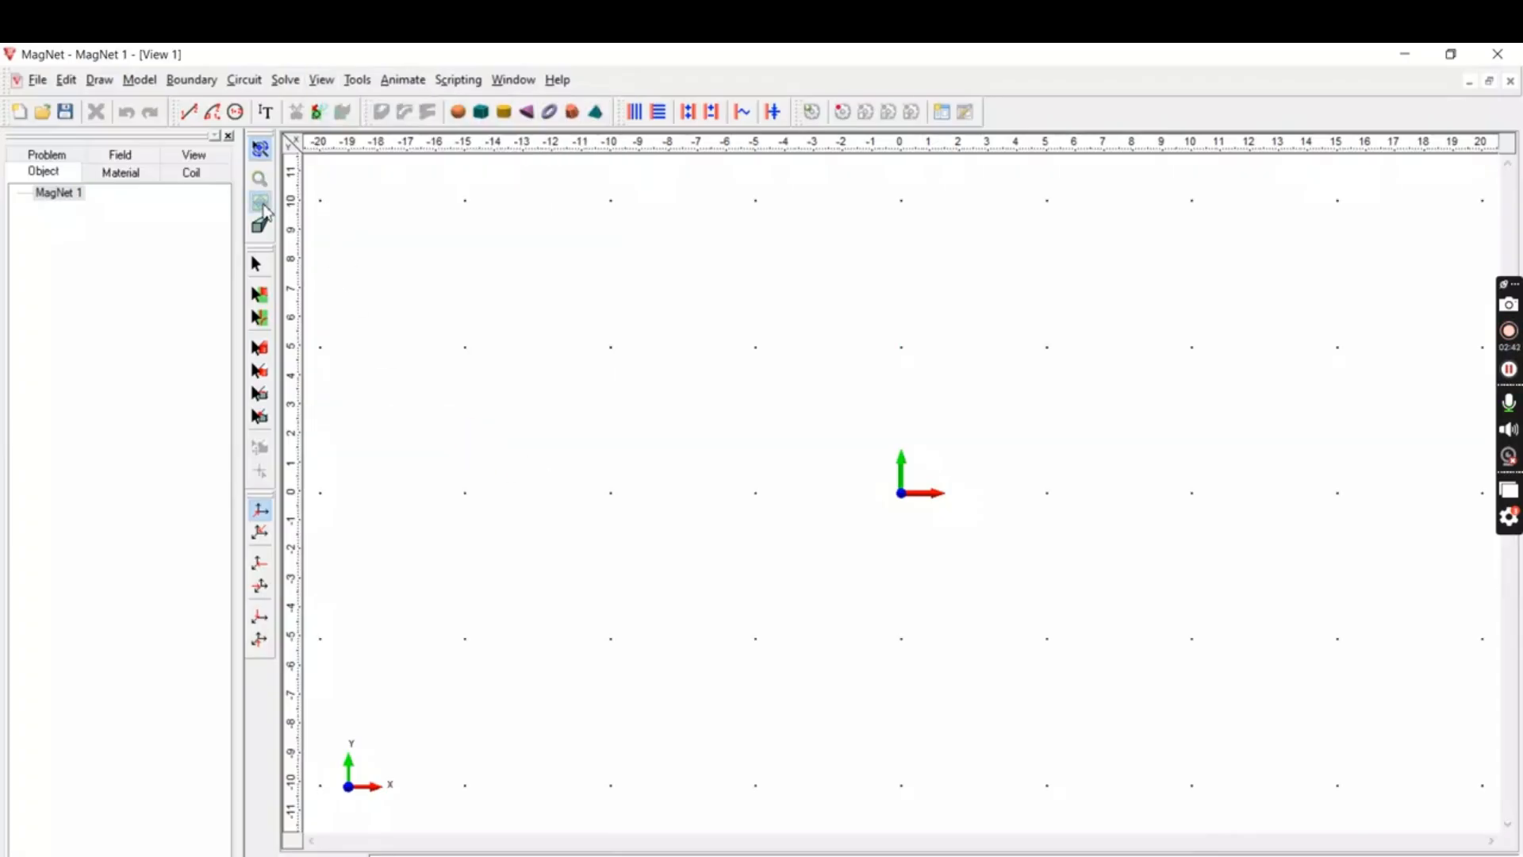
{"action": "scroll", "coordinate": [662, 428], "scroll_direction": "down", "scroll_amount": 4}
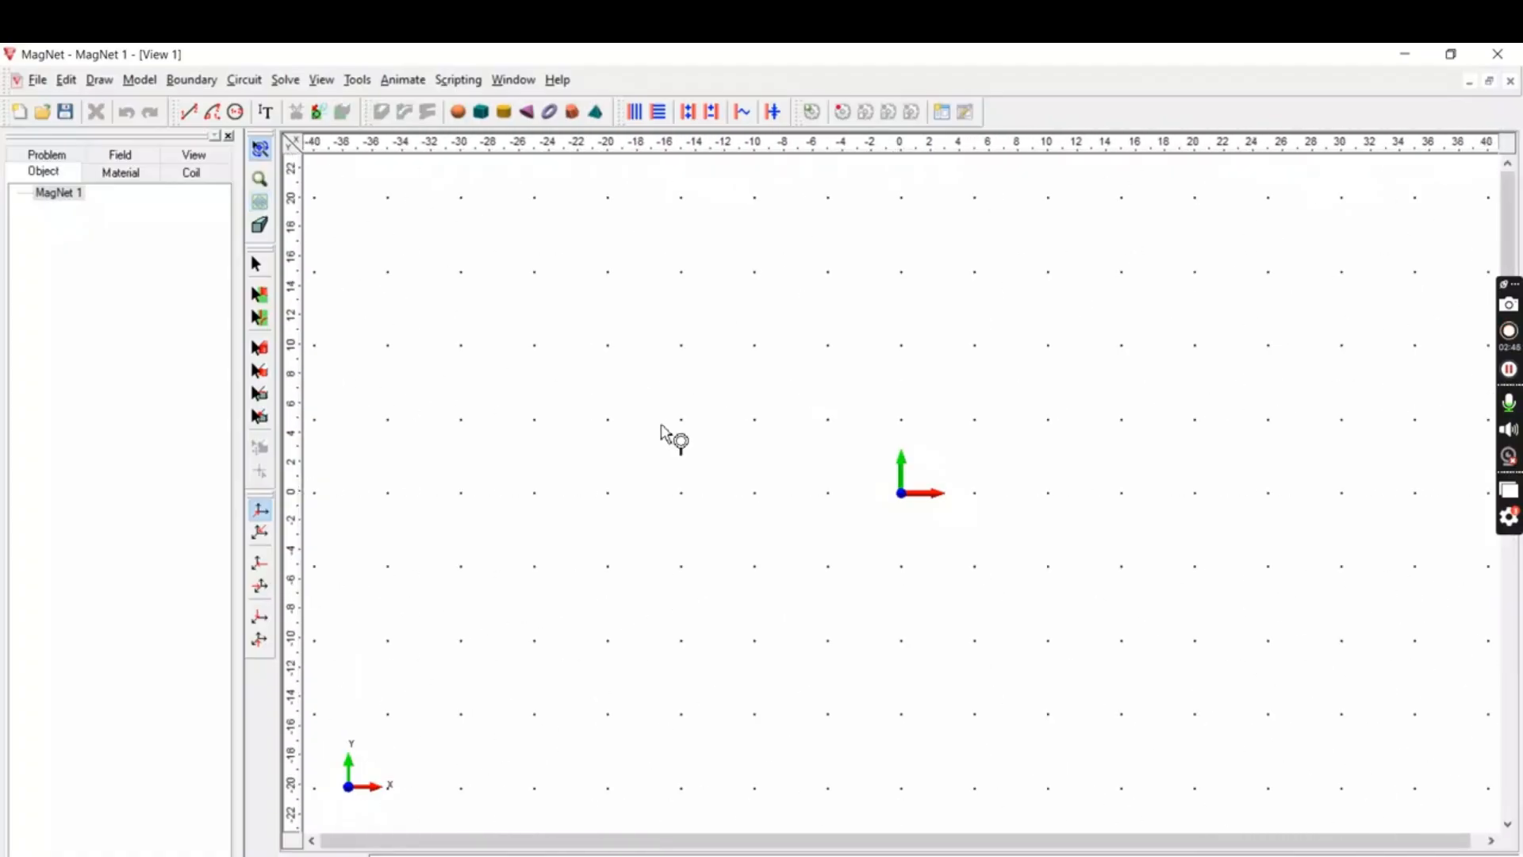
{"action": "scroll", "coordinate": [662, 428], "scroll_direction": "down", "scroll_amount": 3}
{"action": "scroll", "coordinate": [661, 429], "scroll_direction": "down", "scroll_amount": 1}
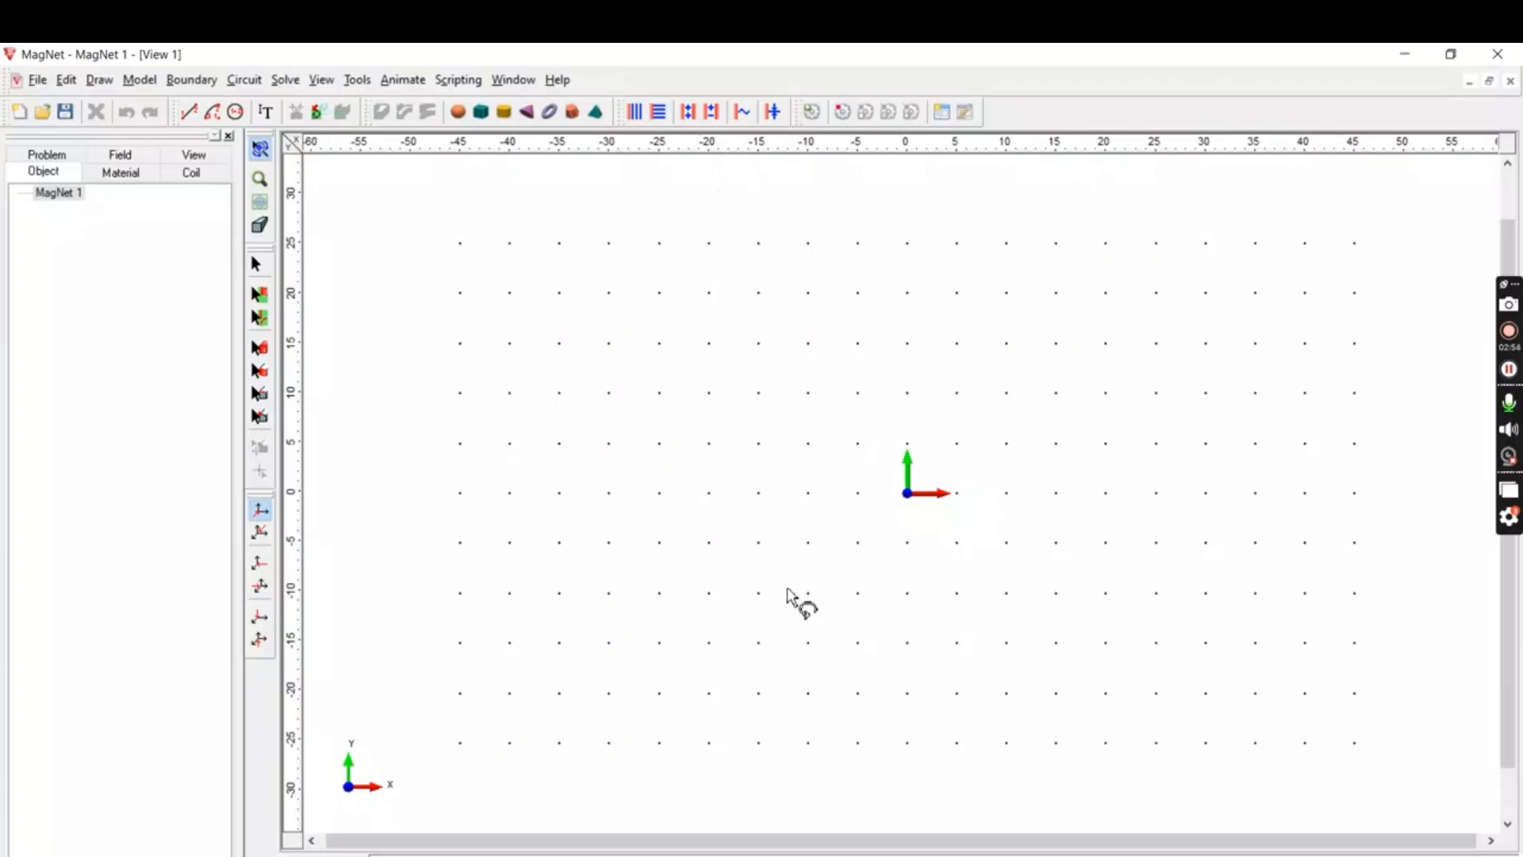
Step: Following the slide's dimensions, draw the 10 by 40 mm armature rectangle with lines from (35, 25) to (45, -15)
{"action": "key", "text": "alt+Tab"}
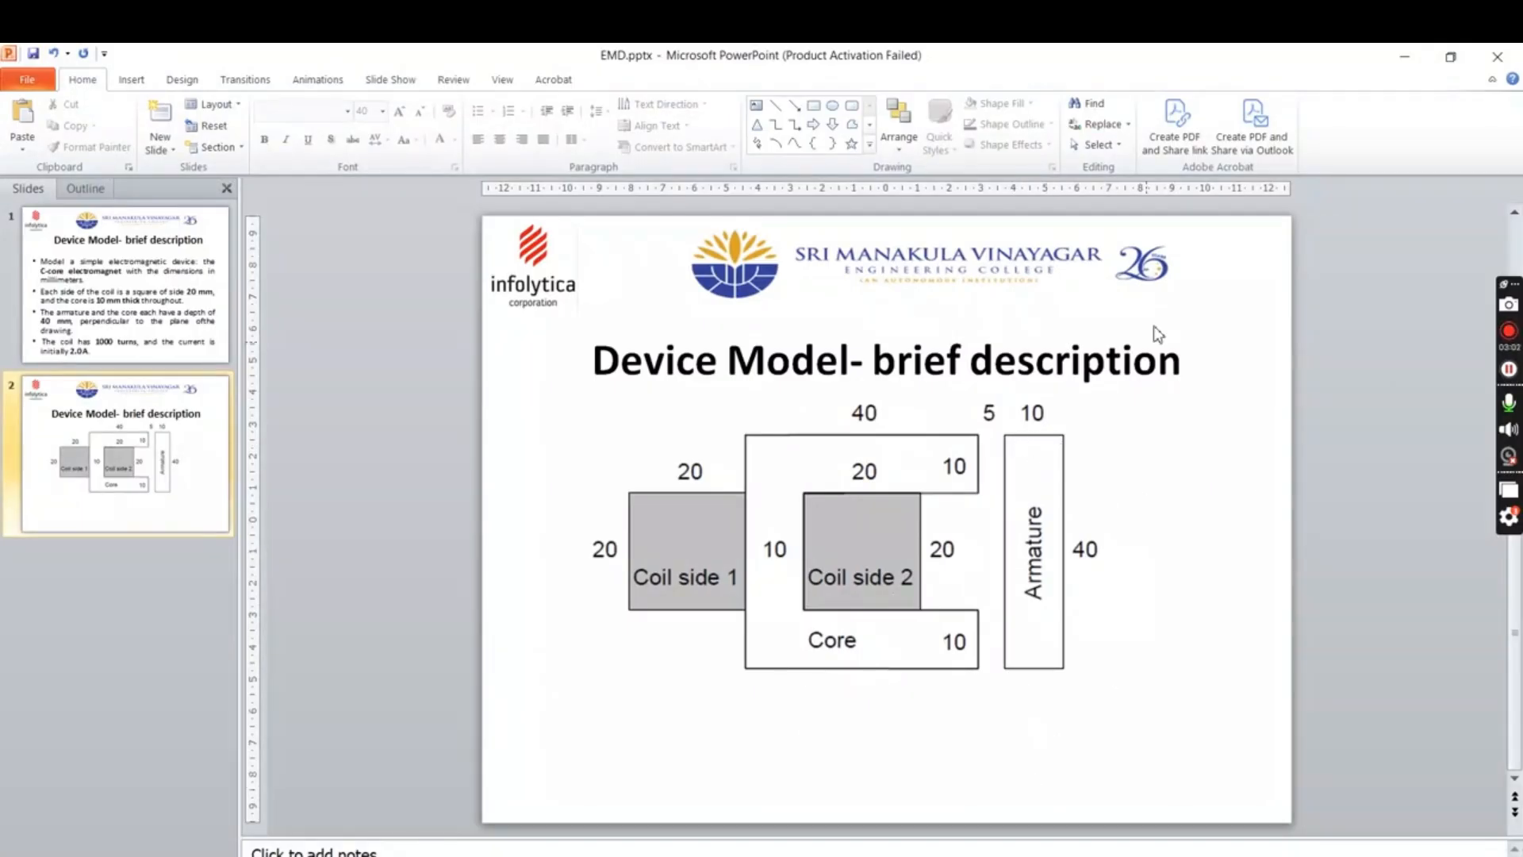
{"action": "left_click", "coordinate": [1405, 56]}
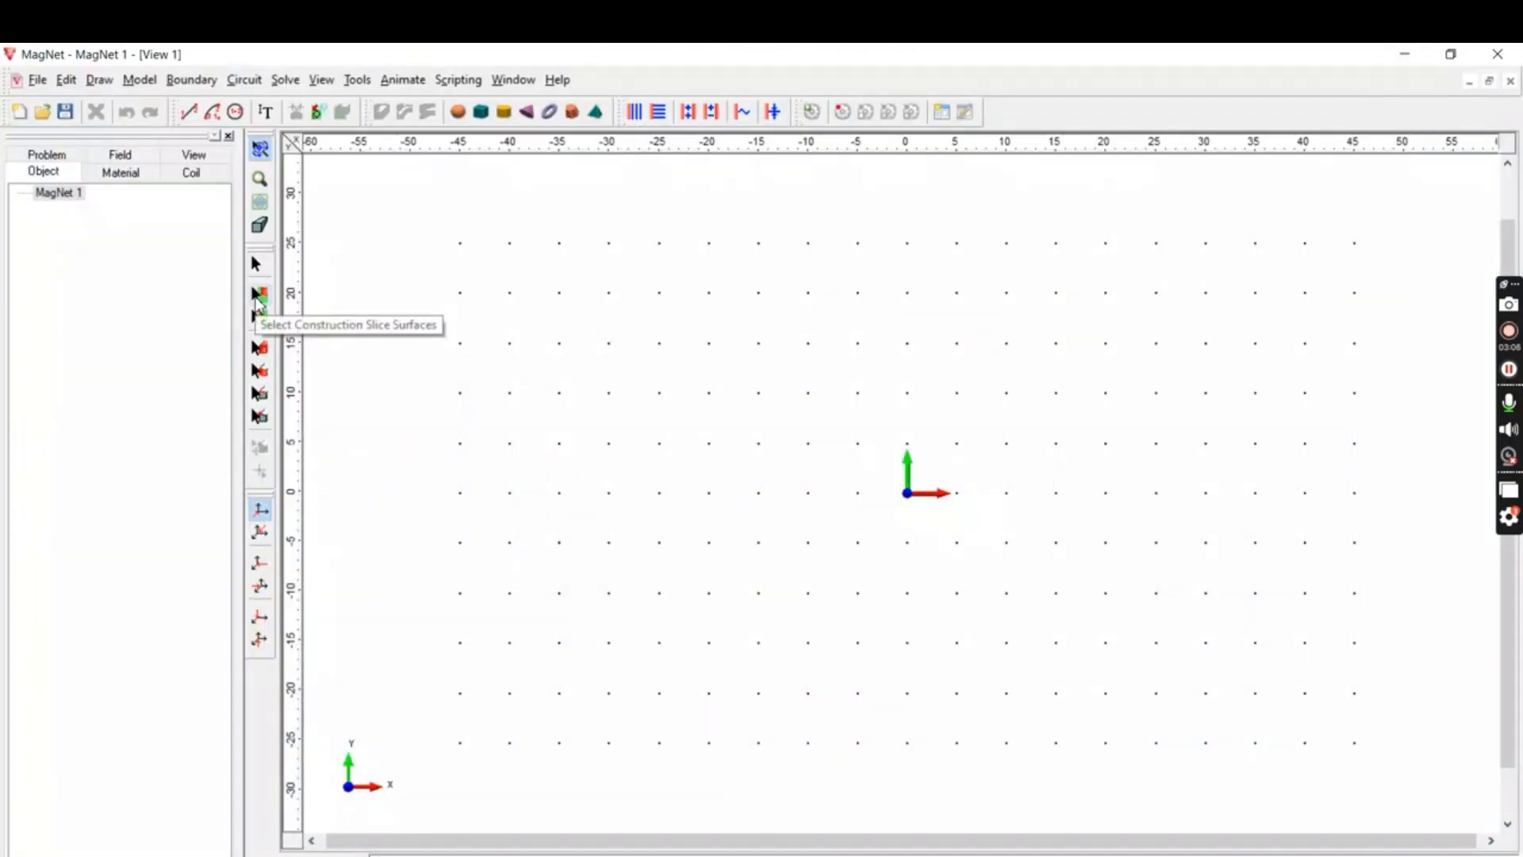
{"action": "left_click", "coordinate": [191, 114]}
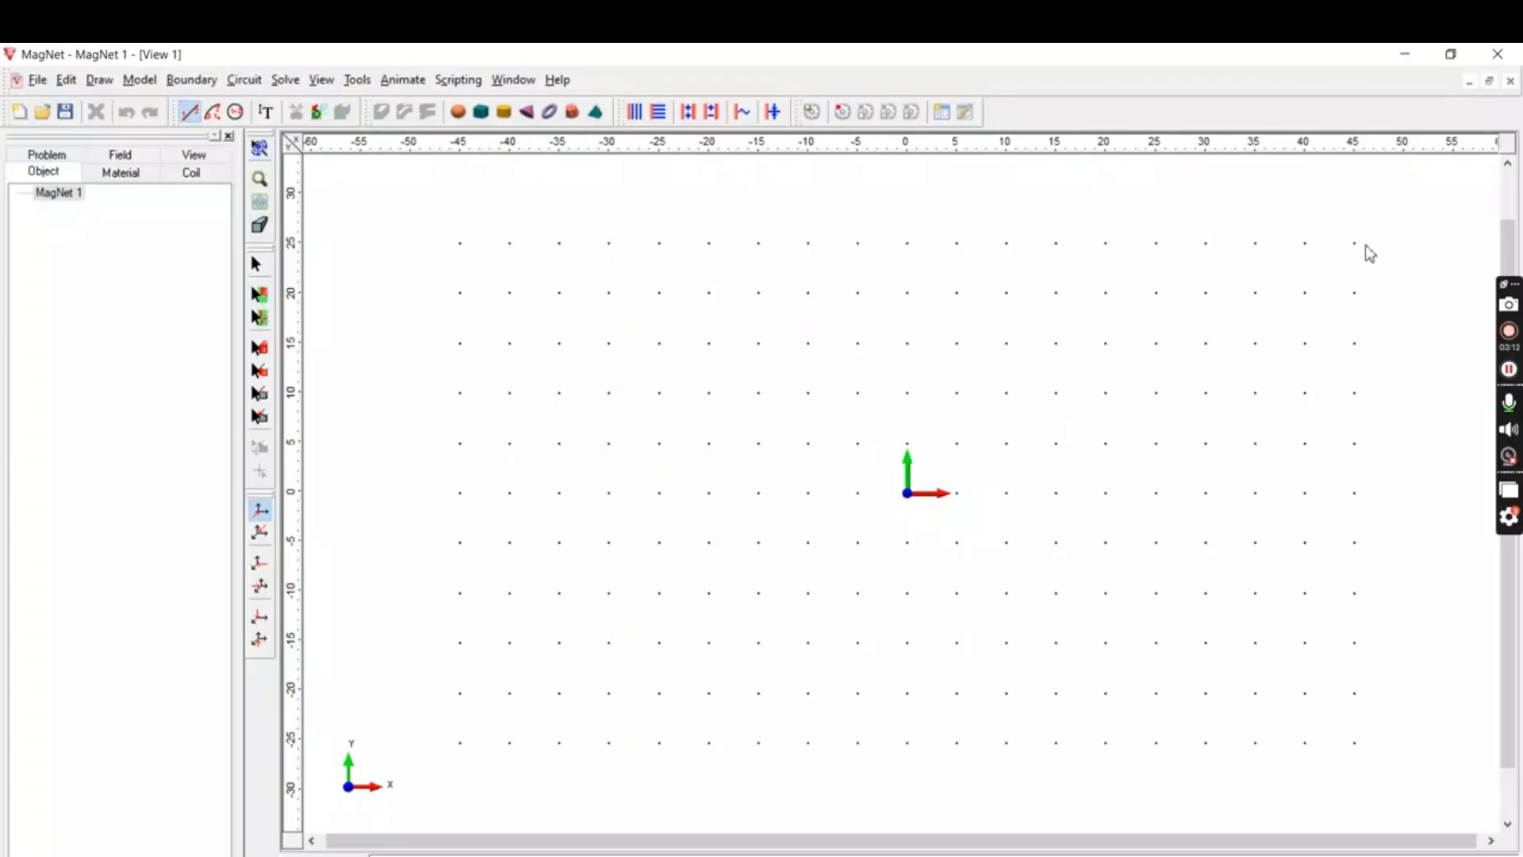
{"action": "left_click", "coordinate": [1257, 244]}
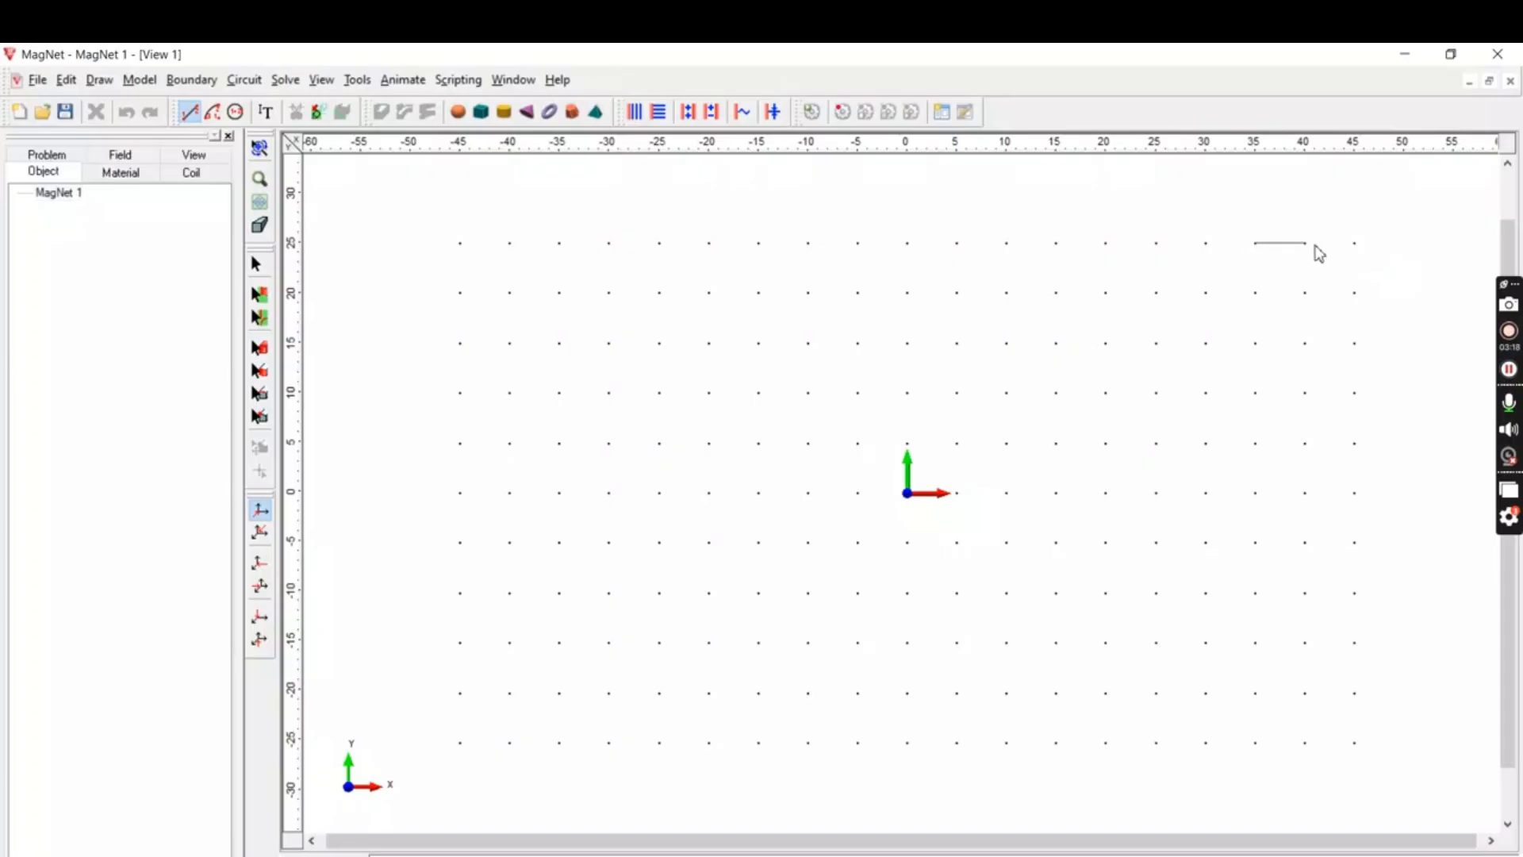
{"action": "left_click", "coordinate": [1359, 251]}
{"action": "left_click", "coordinate": [1366, 392]}
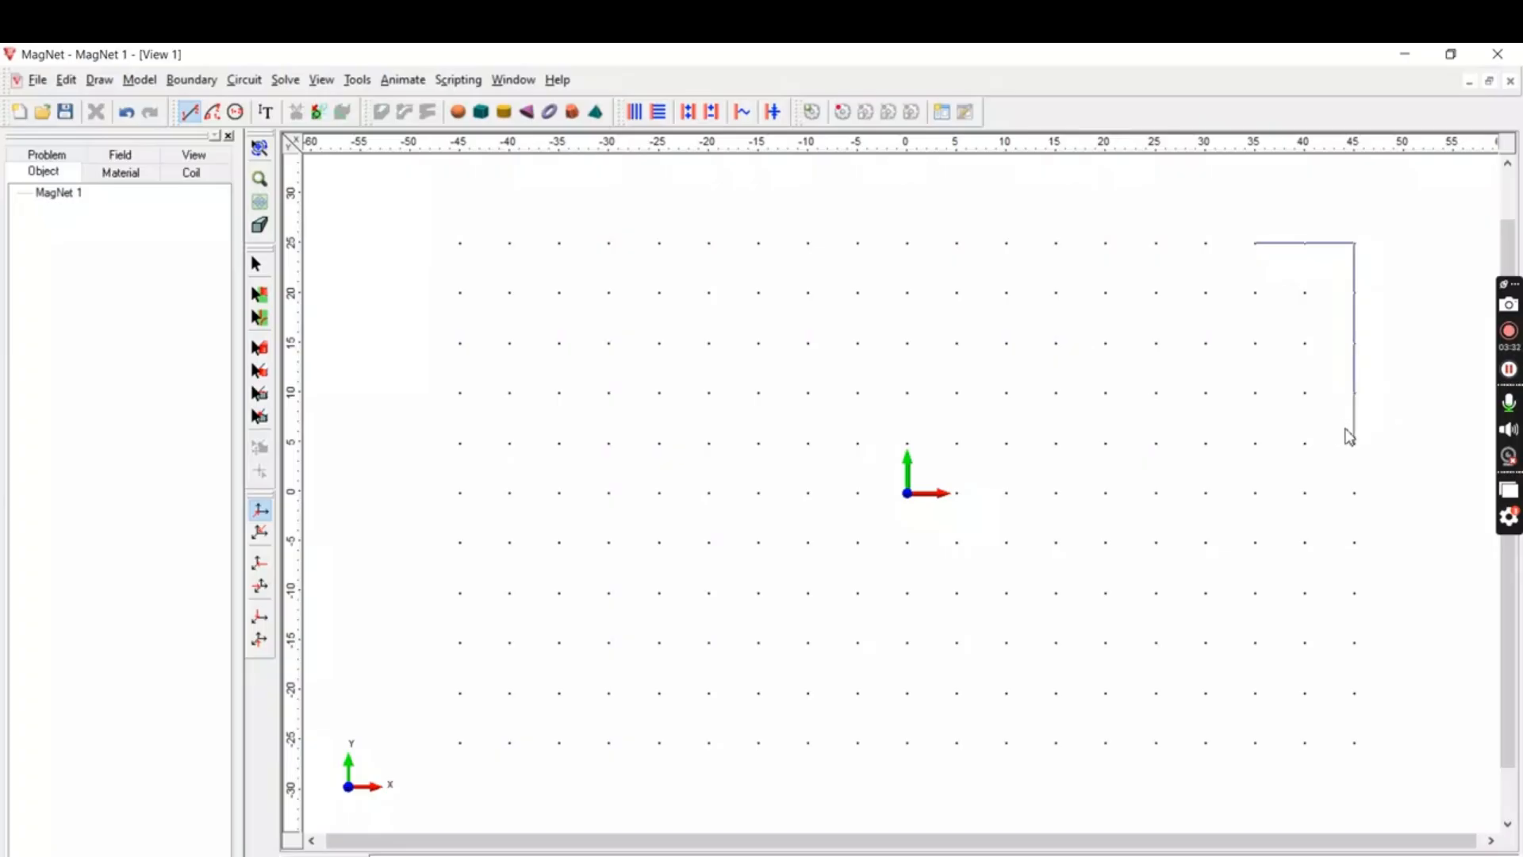
{"action": "left_click", "coordinate": [1356, 492]}
{"action": "left_click", "coordinate": [1355, 641]}
{"action": "left_click", "coordinate": [1269, 643]}
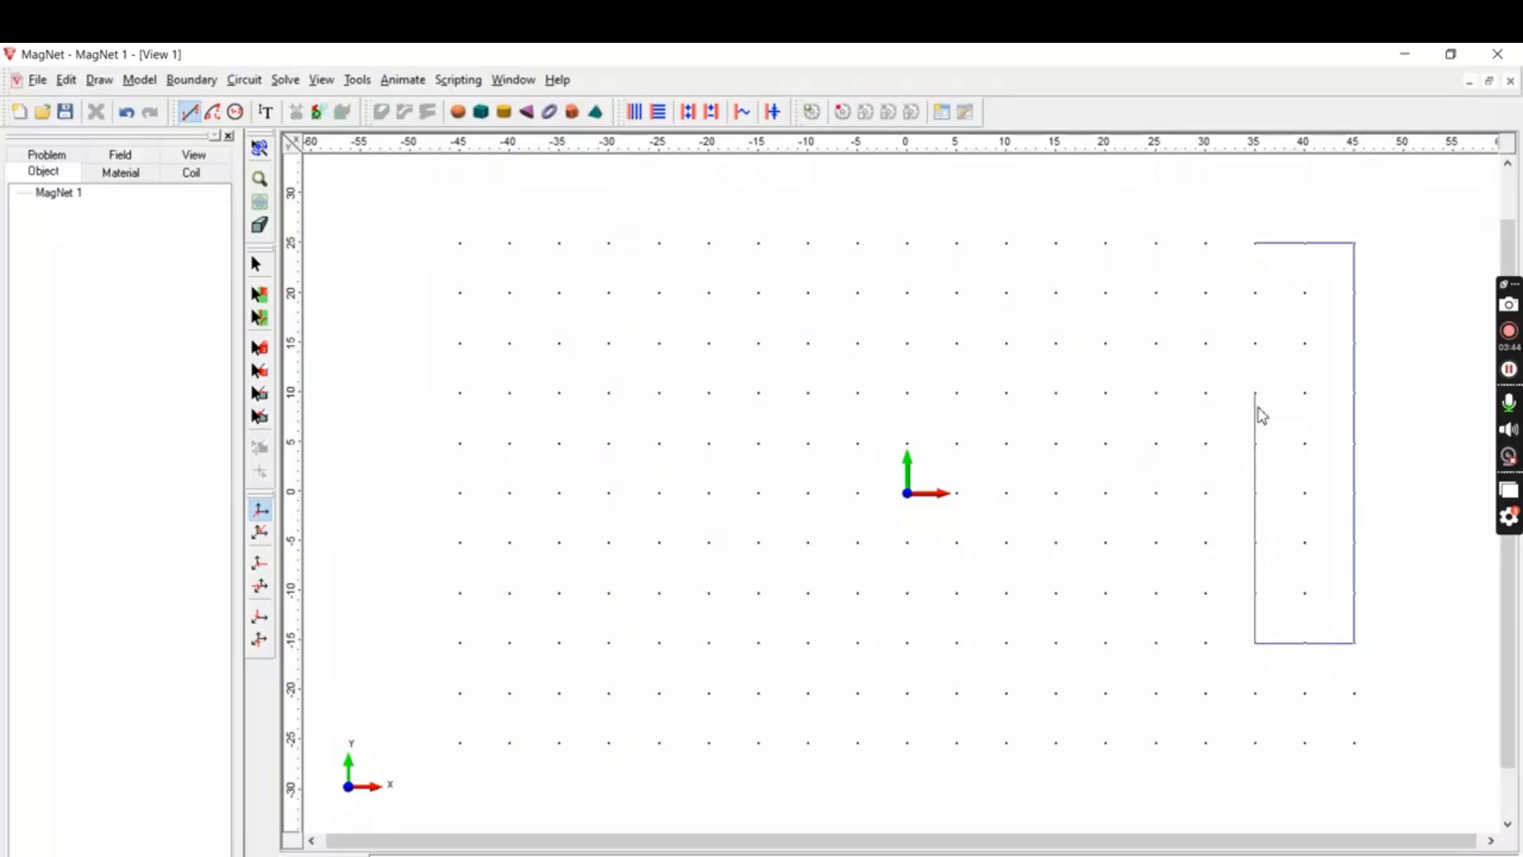
{"action": "left_click", "coordinate": [1258, 261]}
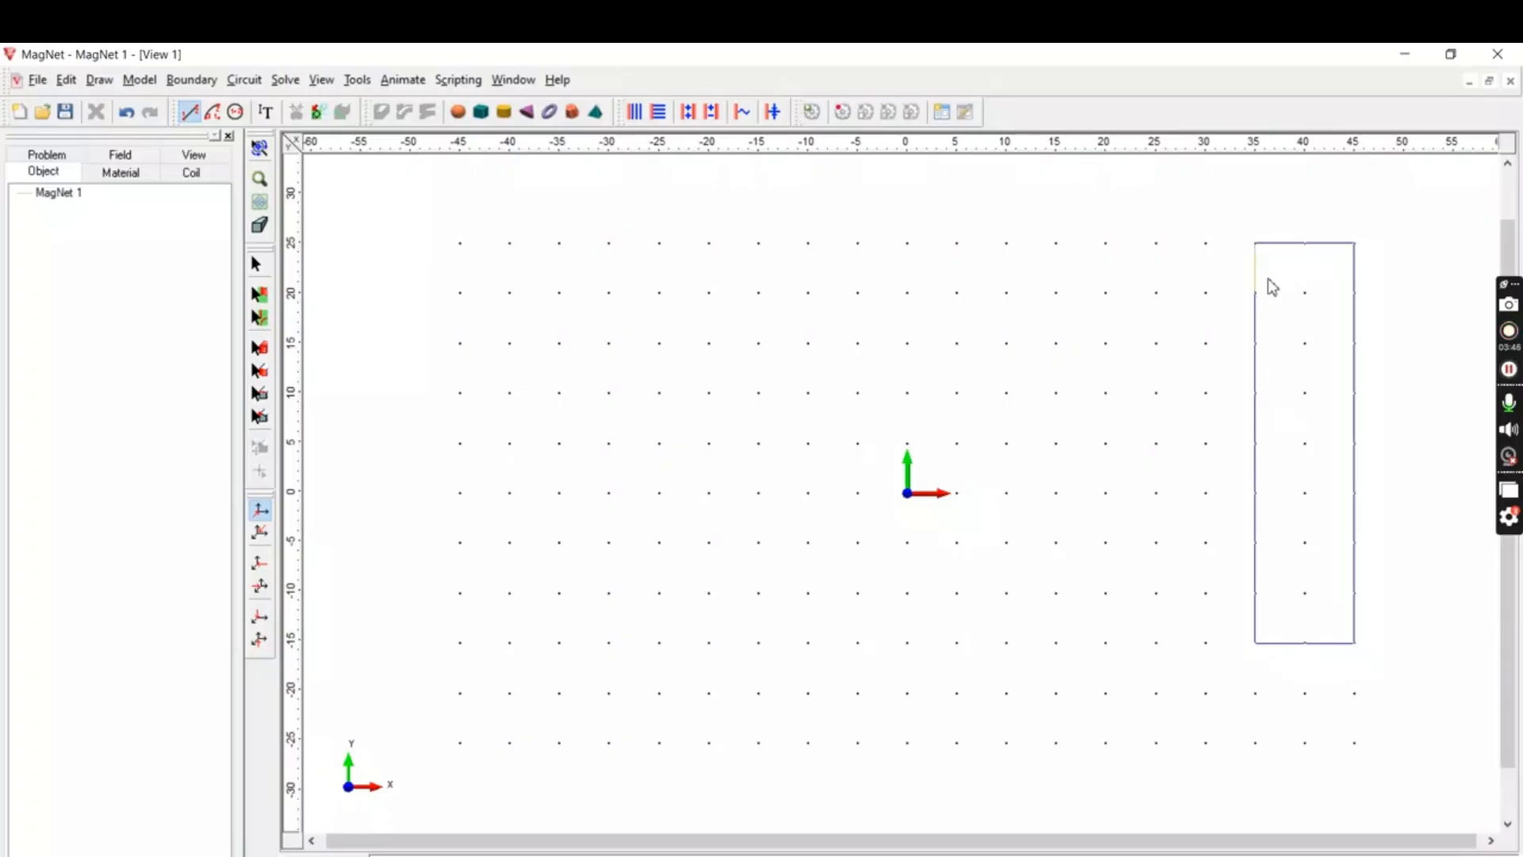
{"action": "key", "text": "Escape"}
Step: Consult the slide and draw the core's outer edges from (30, 25) through (-10, 25) and (-10, -15) to (30, -15)
{"action": "key", "text": "alt+Tab"}
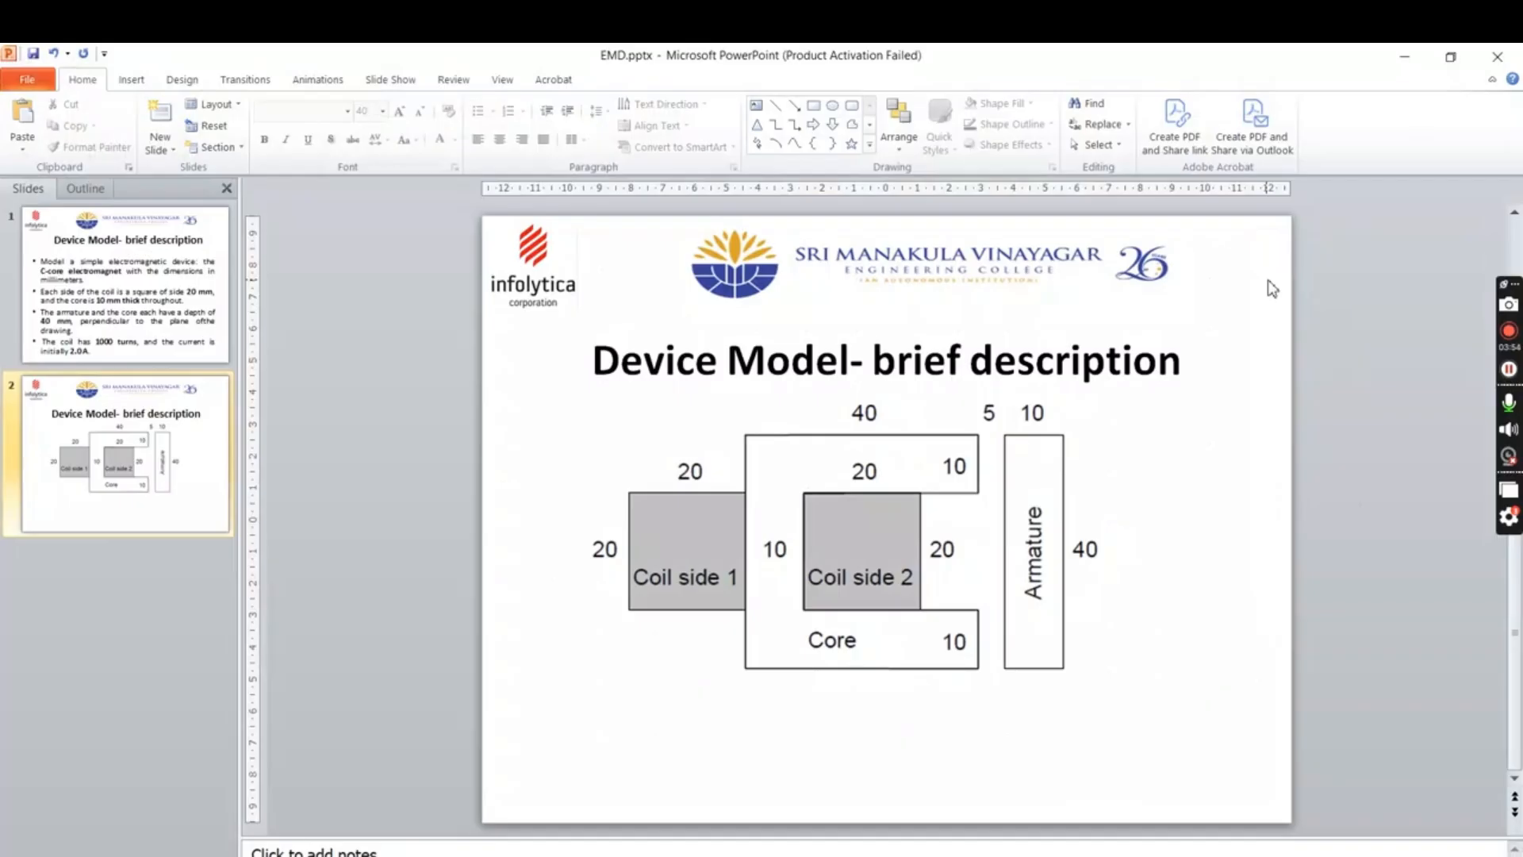
{"action": "key", "text": "alt+Tab"}
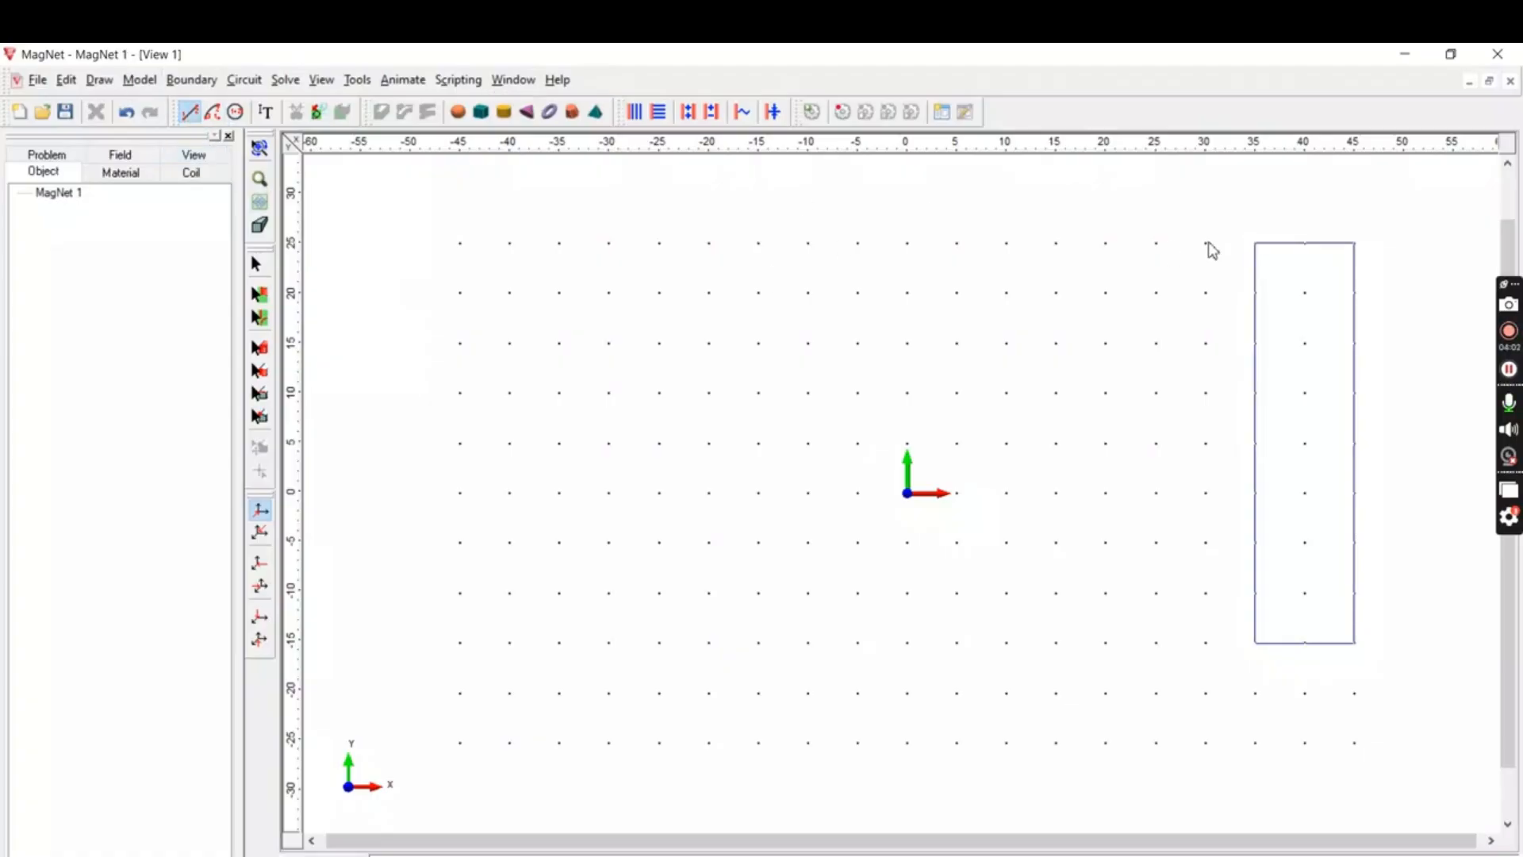
{"action": "left_click", "coordinate": [1205, 242]}
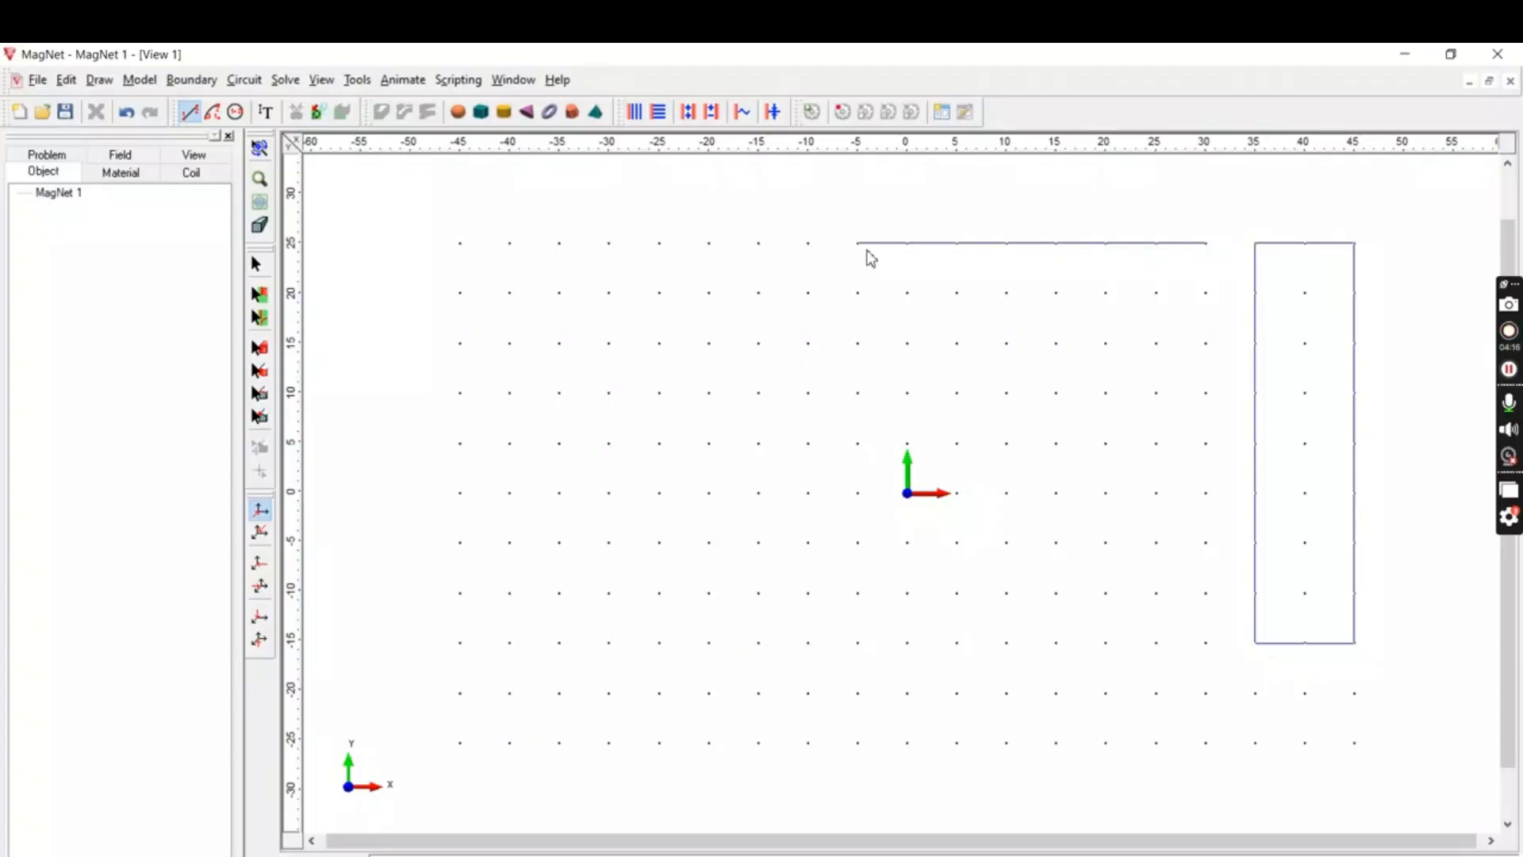
{"action": "key", "text": "alt+Tab"}
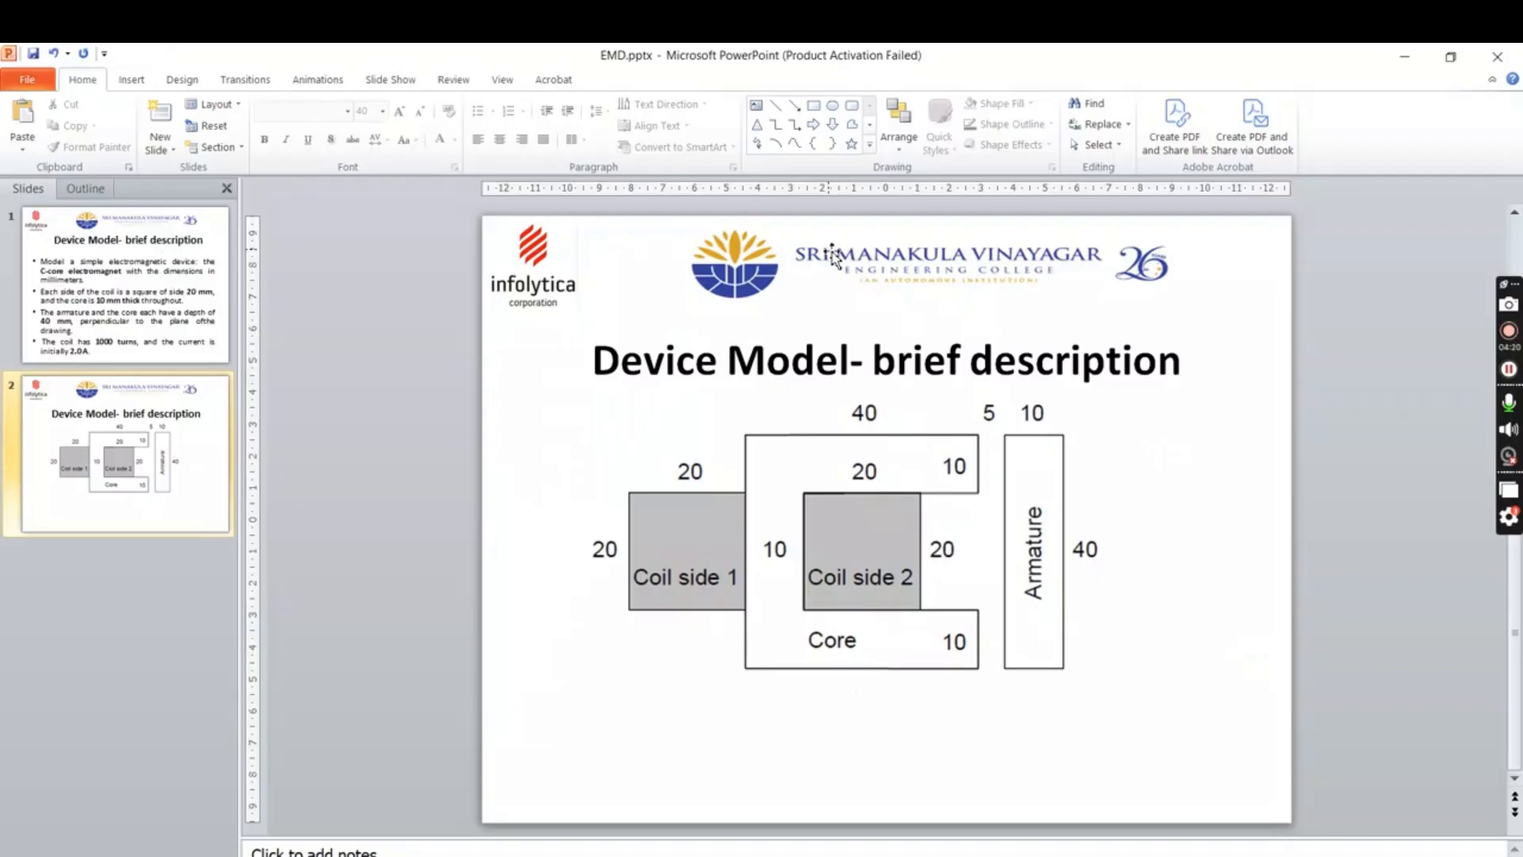
{"action": "key", "text": "alt+Tab"}
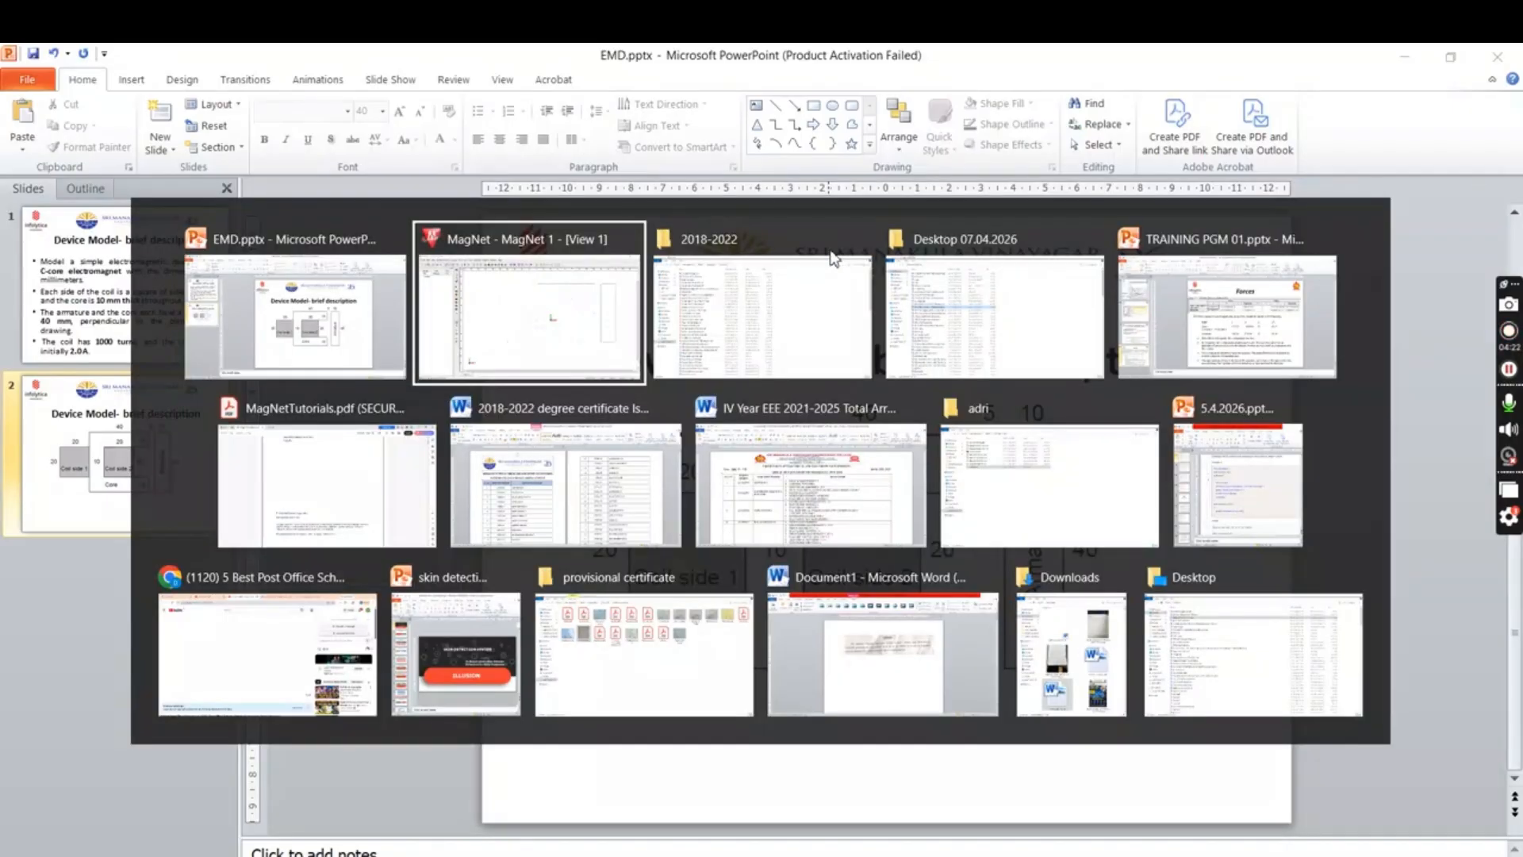
{"action": "left_click", "coordinate": [830, 249]}
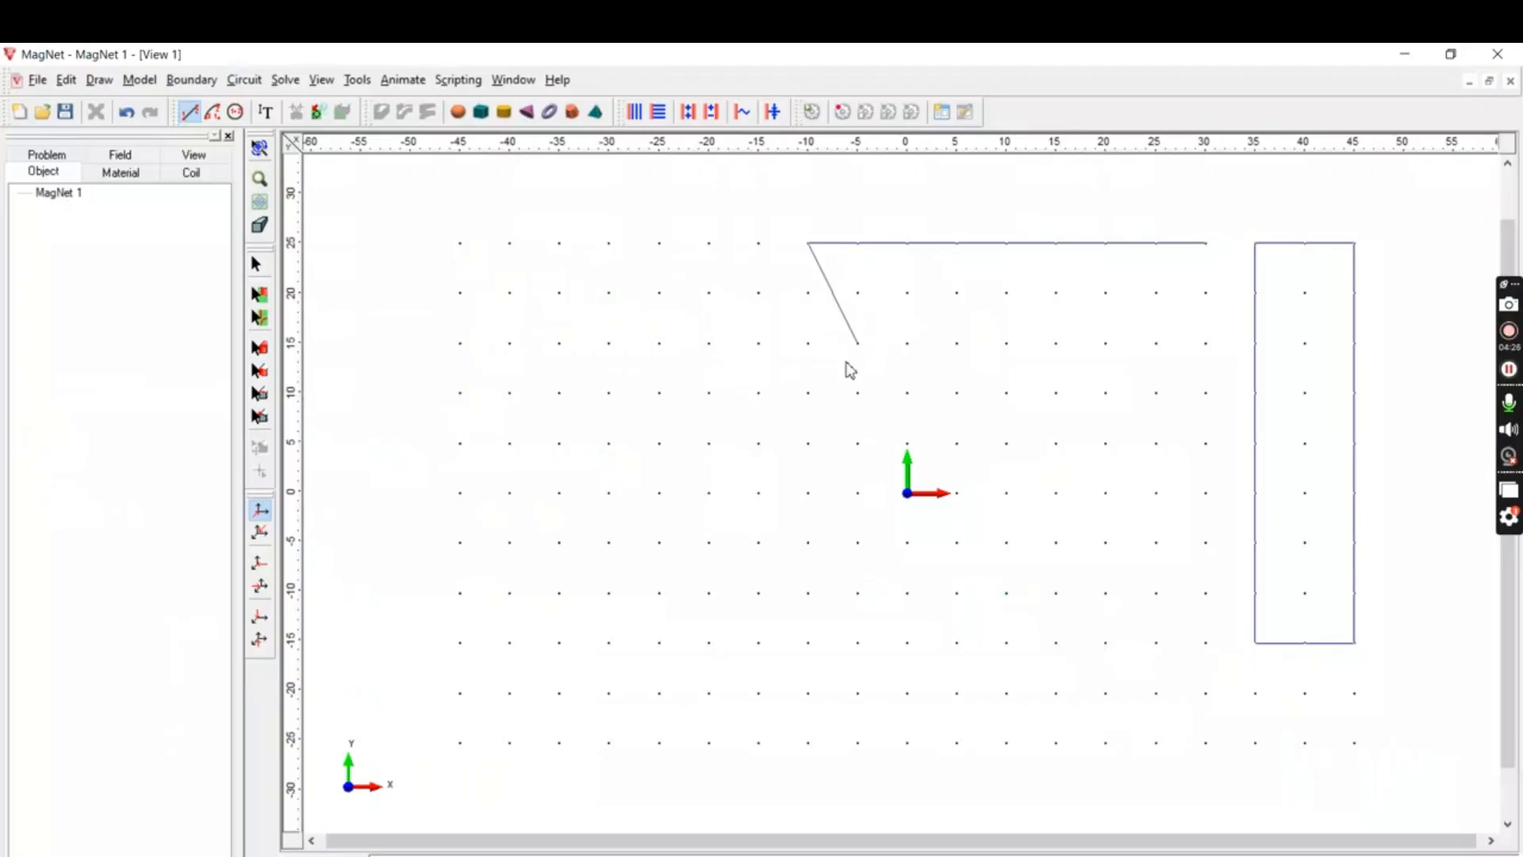
{"action": "left_click", "coordinate": [821, 641]}
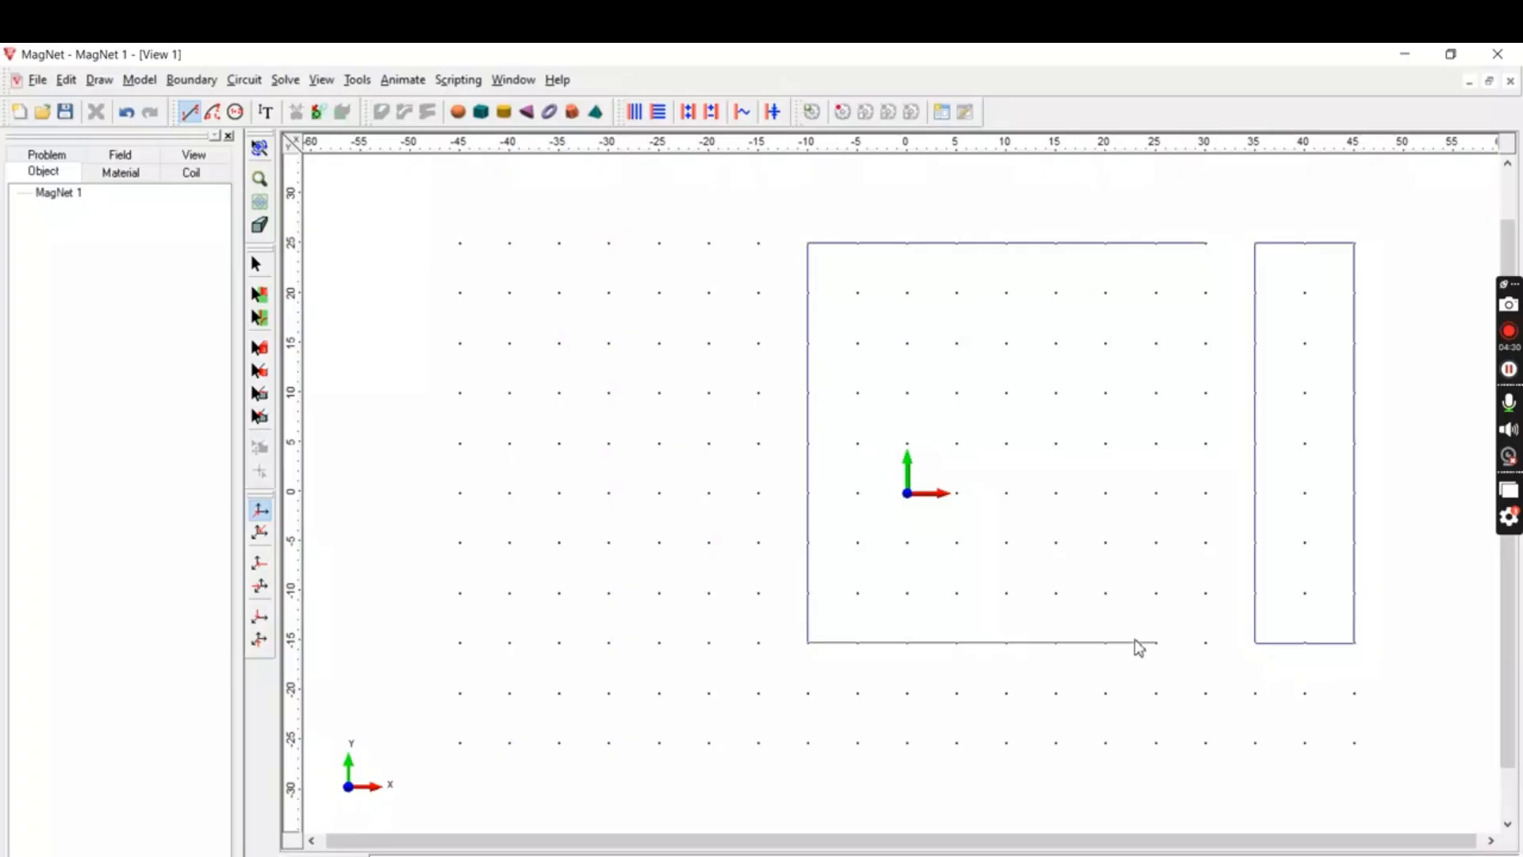
{"action": "left_click", "coordinate": [1205, 642]}
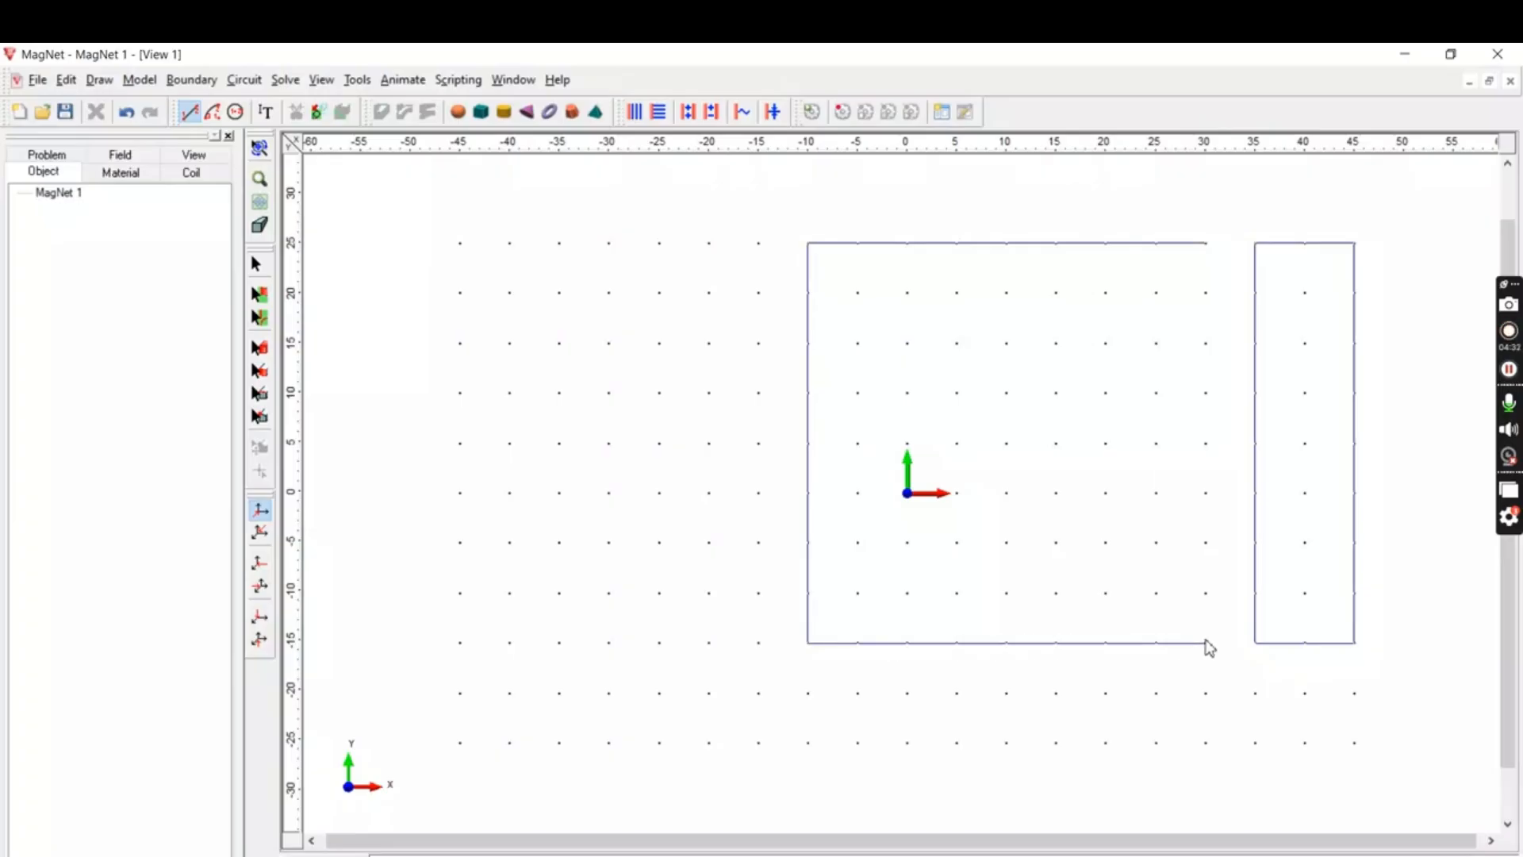
Step: Complete the C-core outline per the slide through (30, -5), (5, -5), (5, 15) and (30, 15), closing at (30, 25)
{"action": "key", "text": "alt+Tab"}
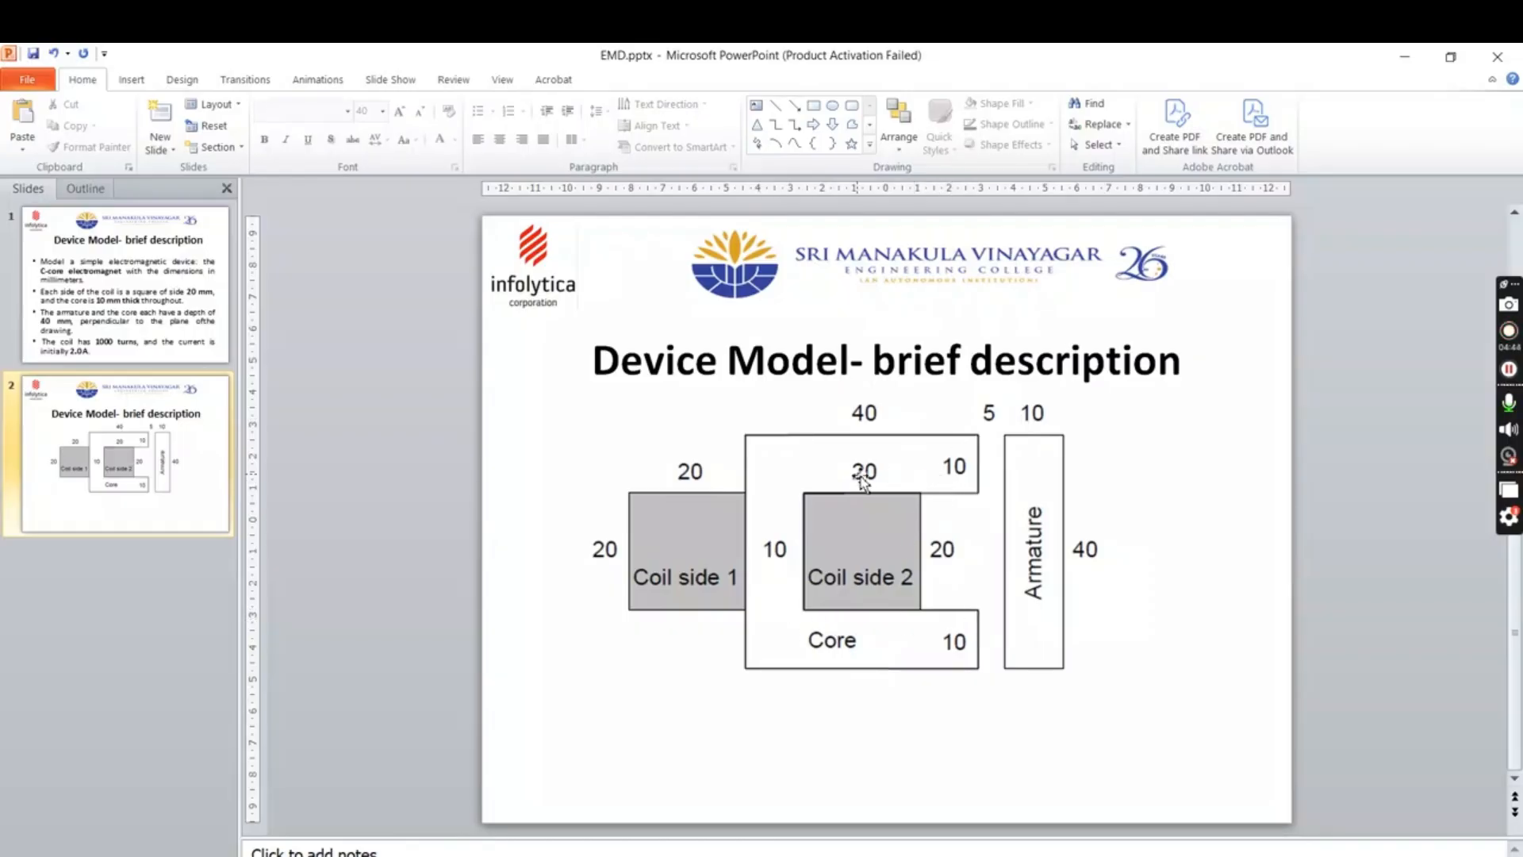
{"action": "key", "text": "alt+Tab"}
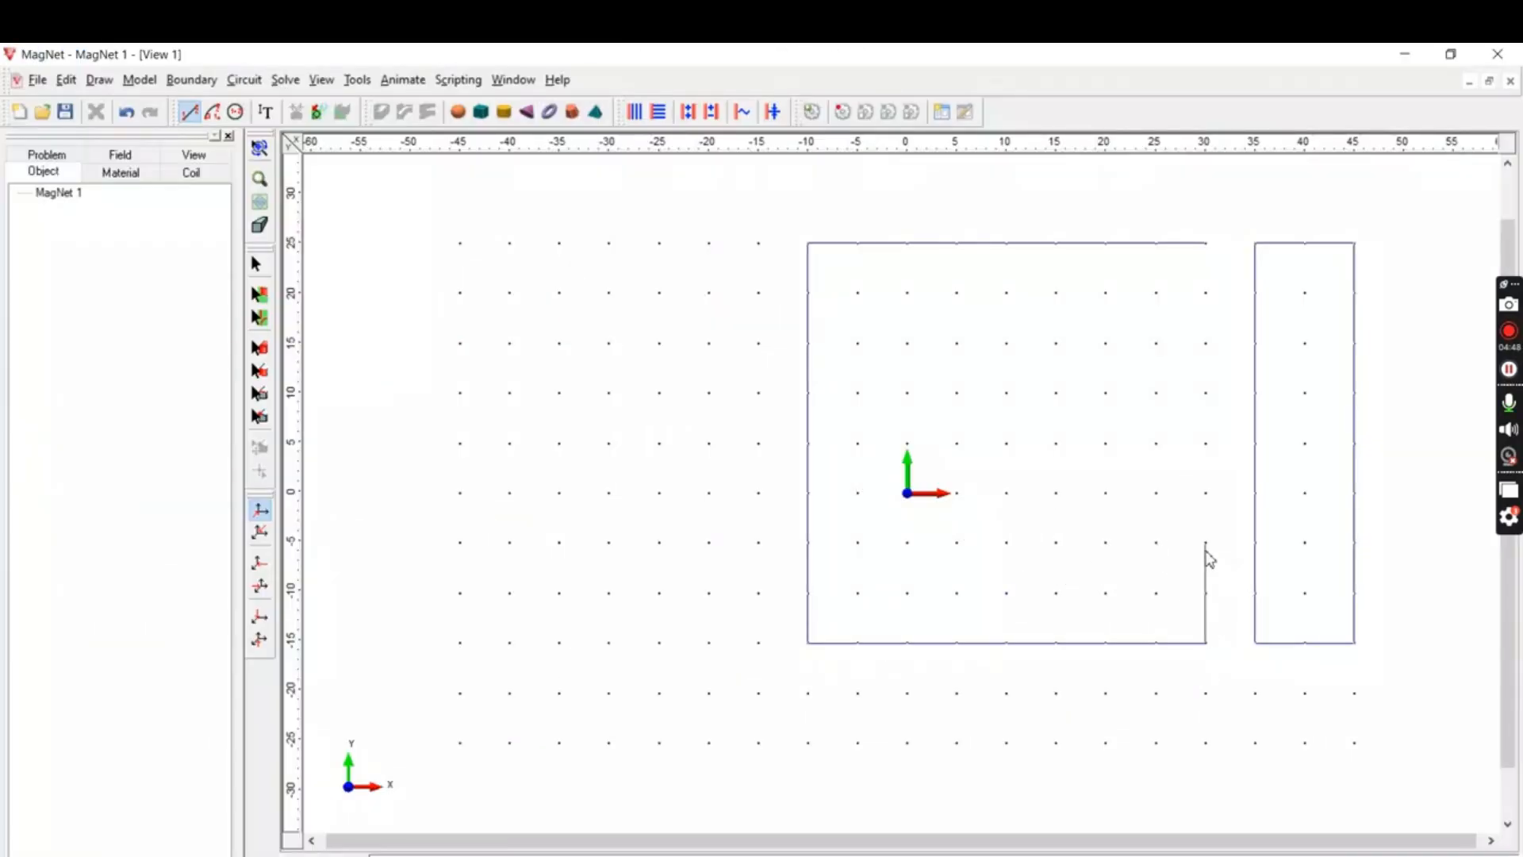
{"action": "left_click", "coordinate": [1210, 556]}
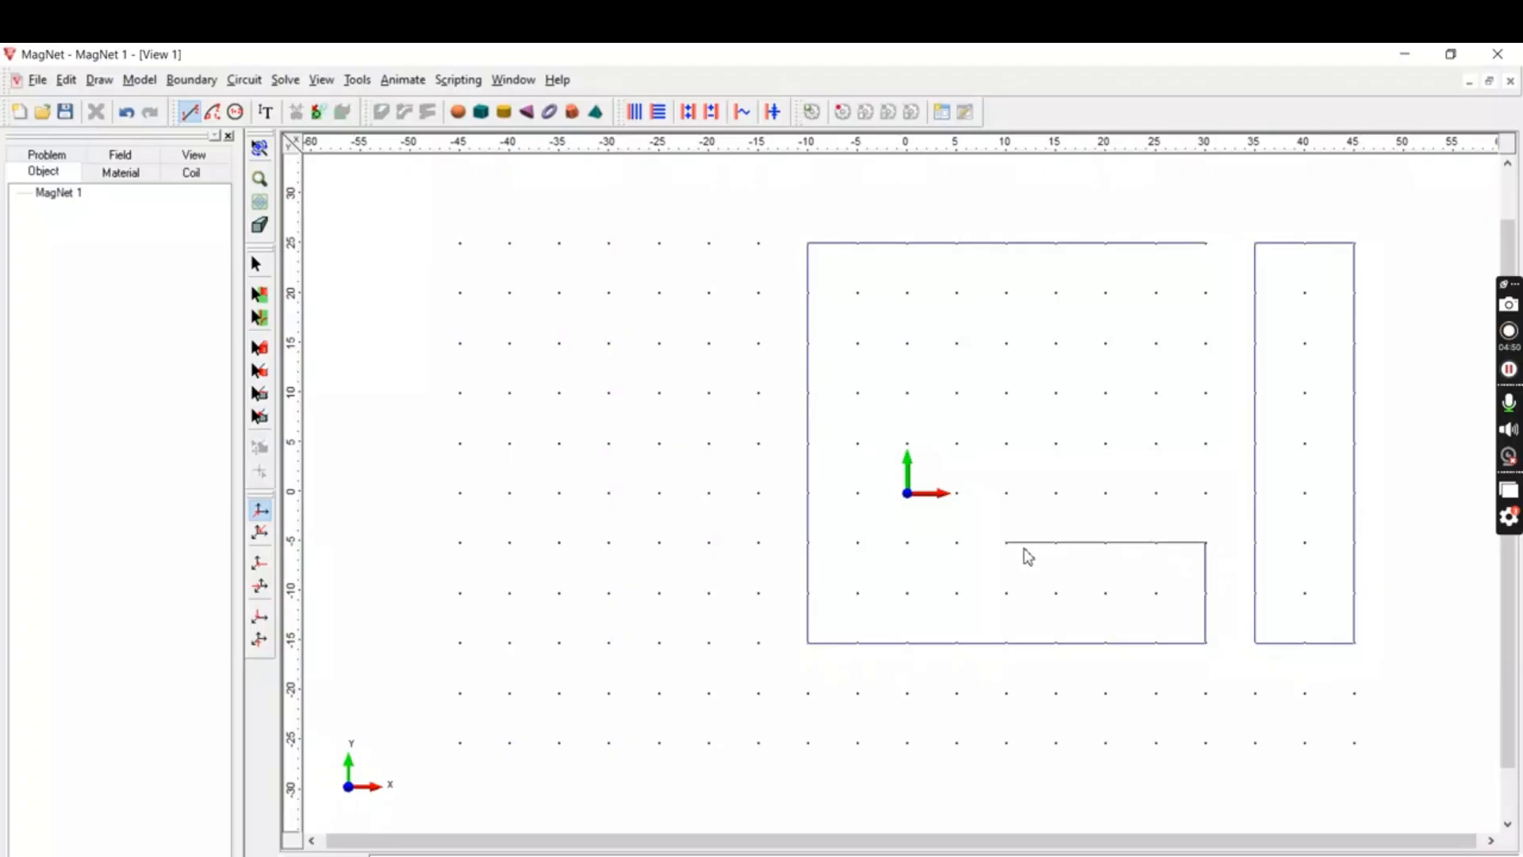
{"action": "left_click", "coordinate": [974, 556]}
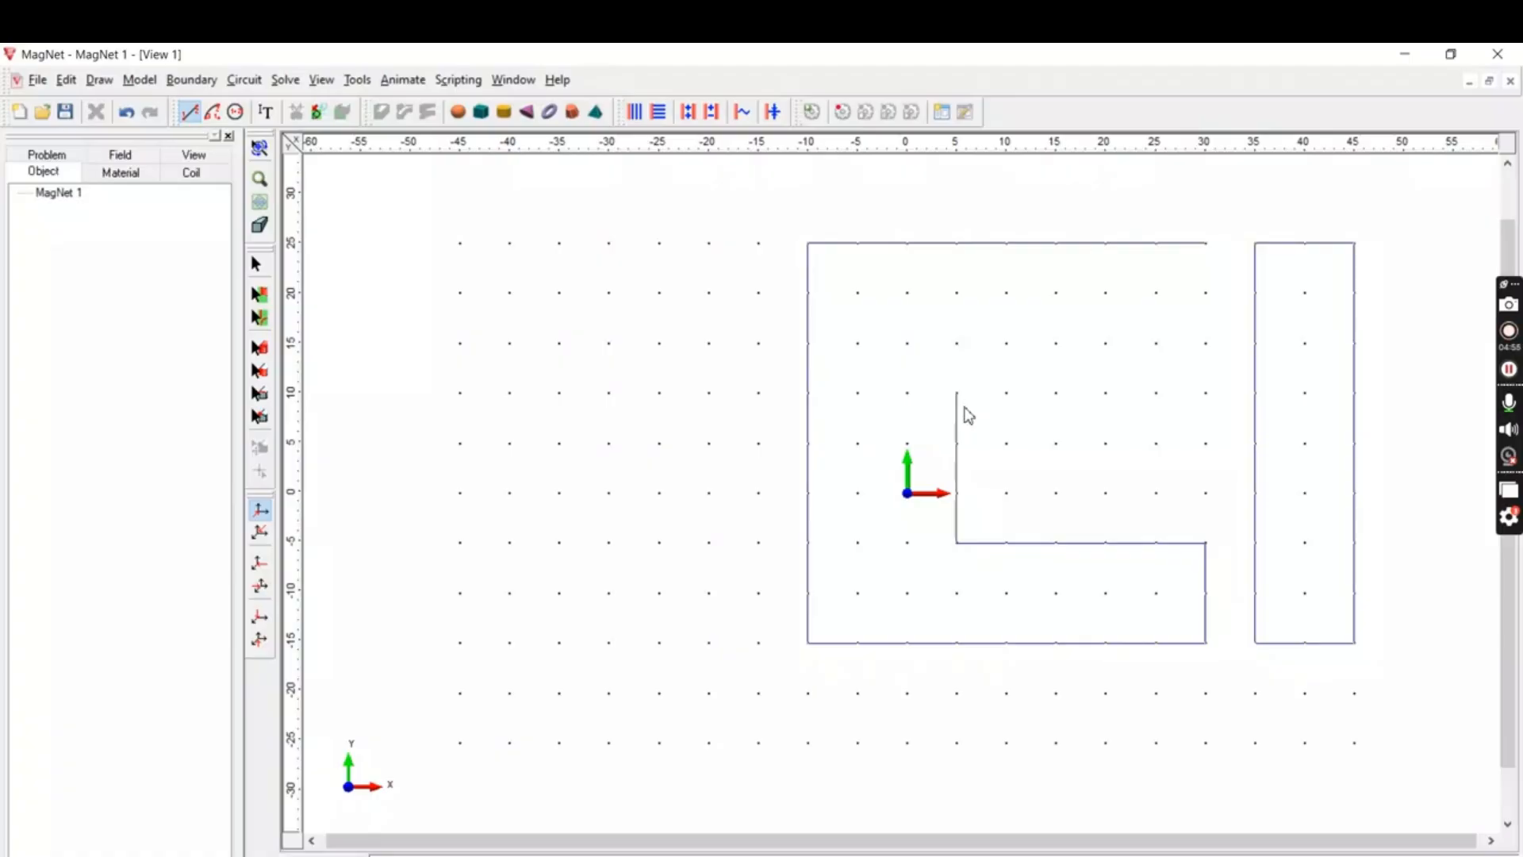
{"action": "key", "text": "alt+Tab"}
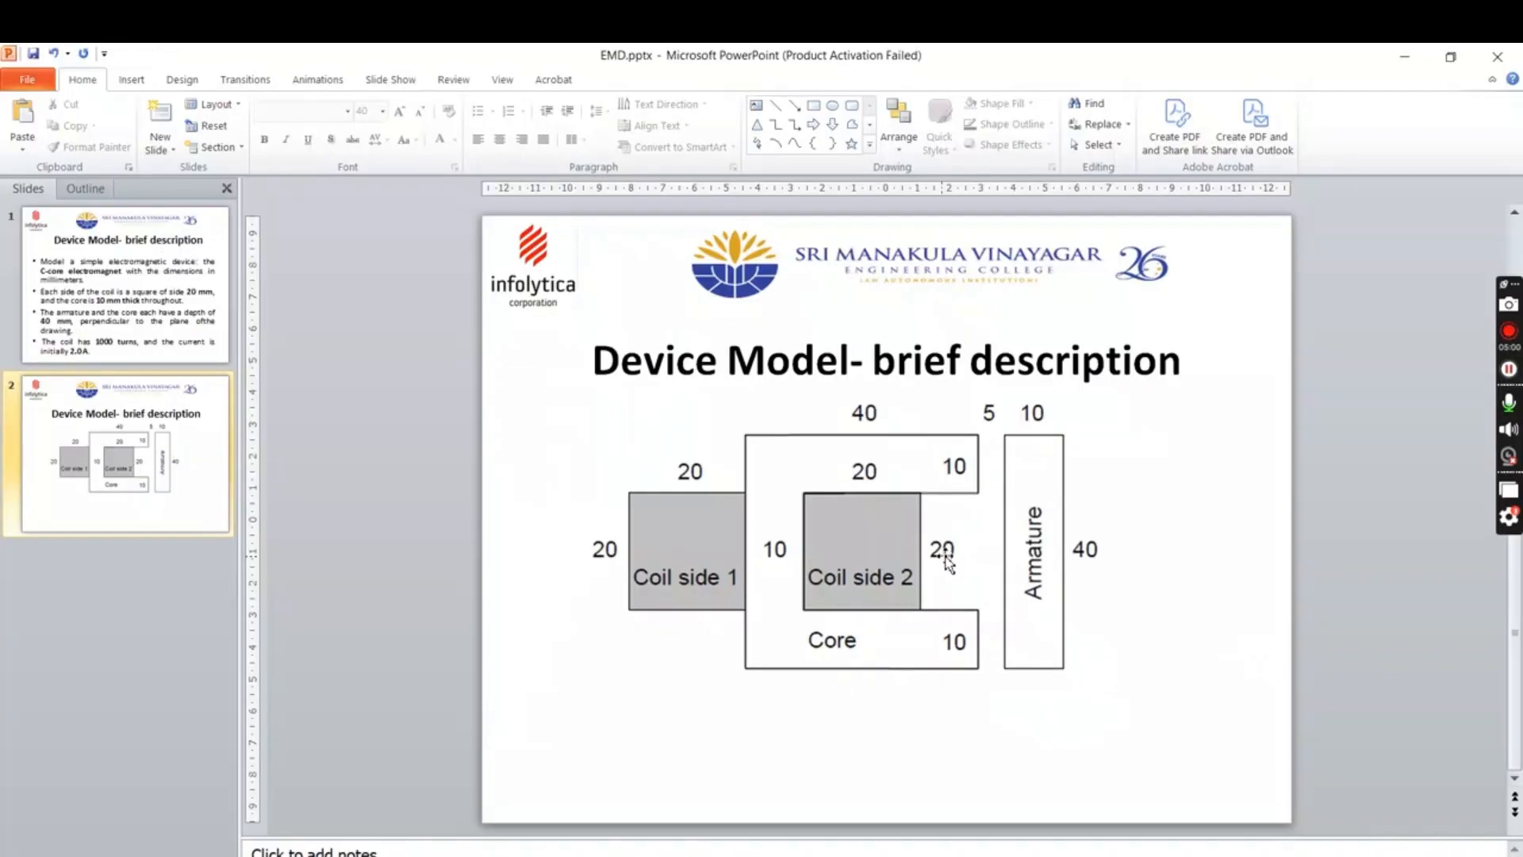
{"action": "key", "text": "alt+Tab"}
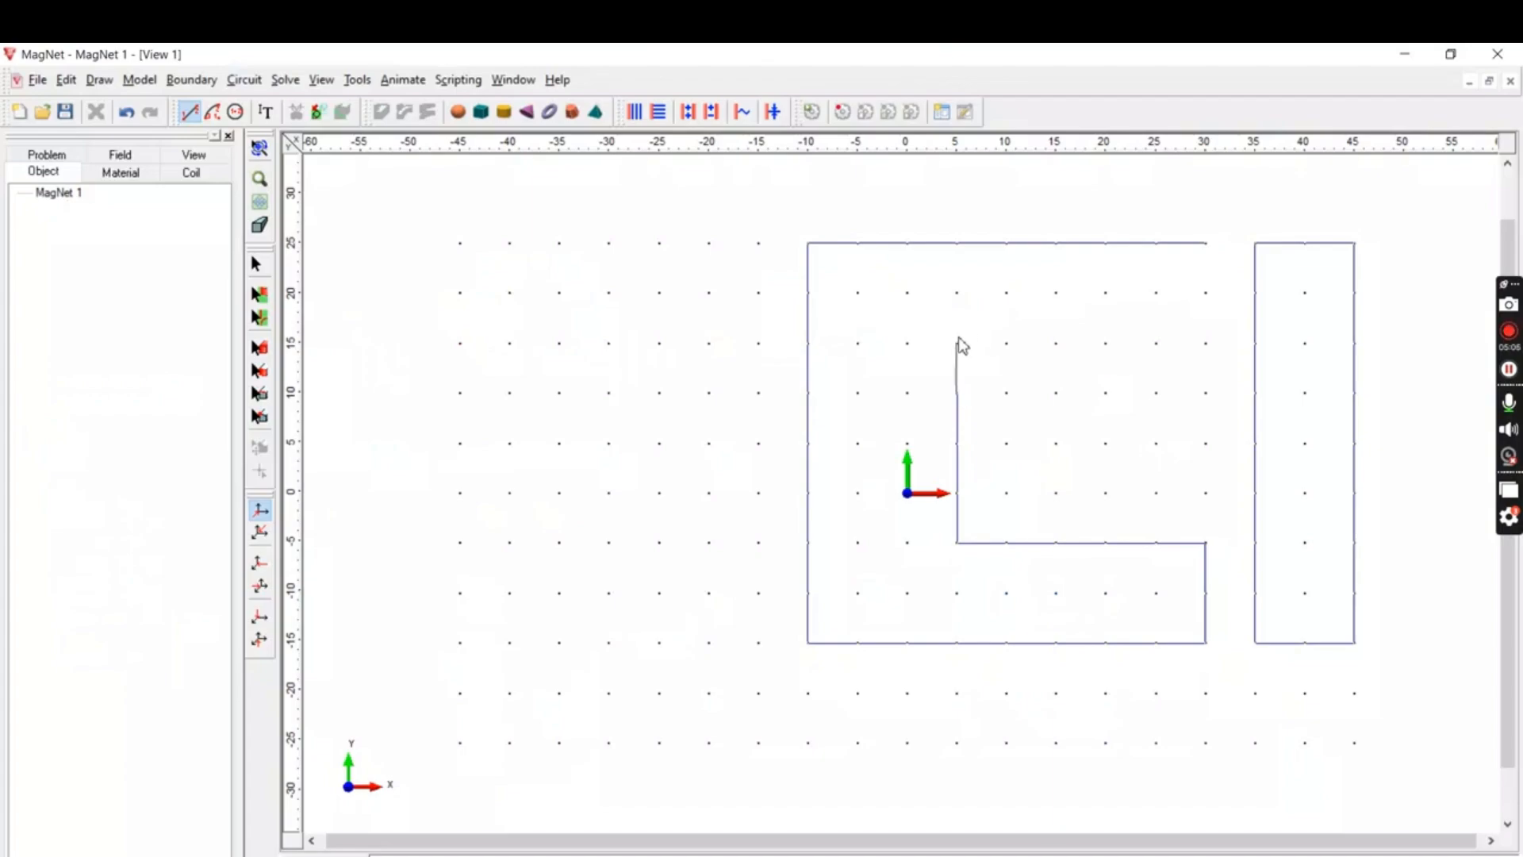
{"action": "left_click", "coordinate": [961, 346]}
{"action": "left_click", "coordinate": [1202, 348]}
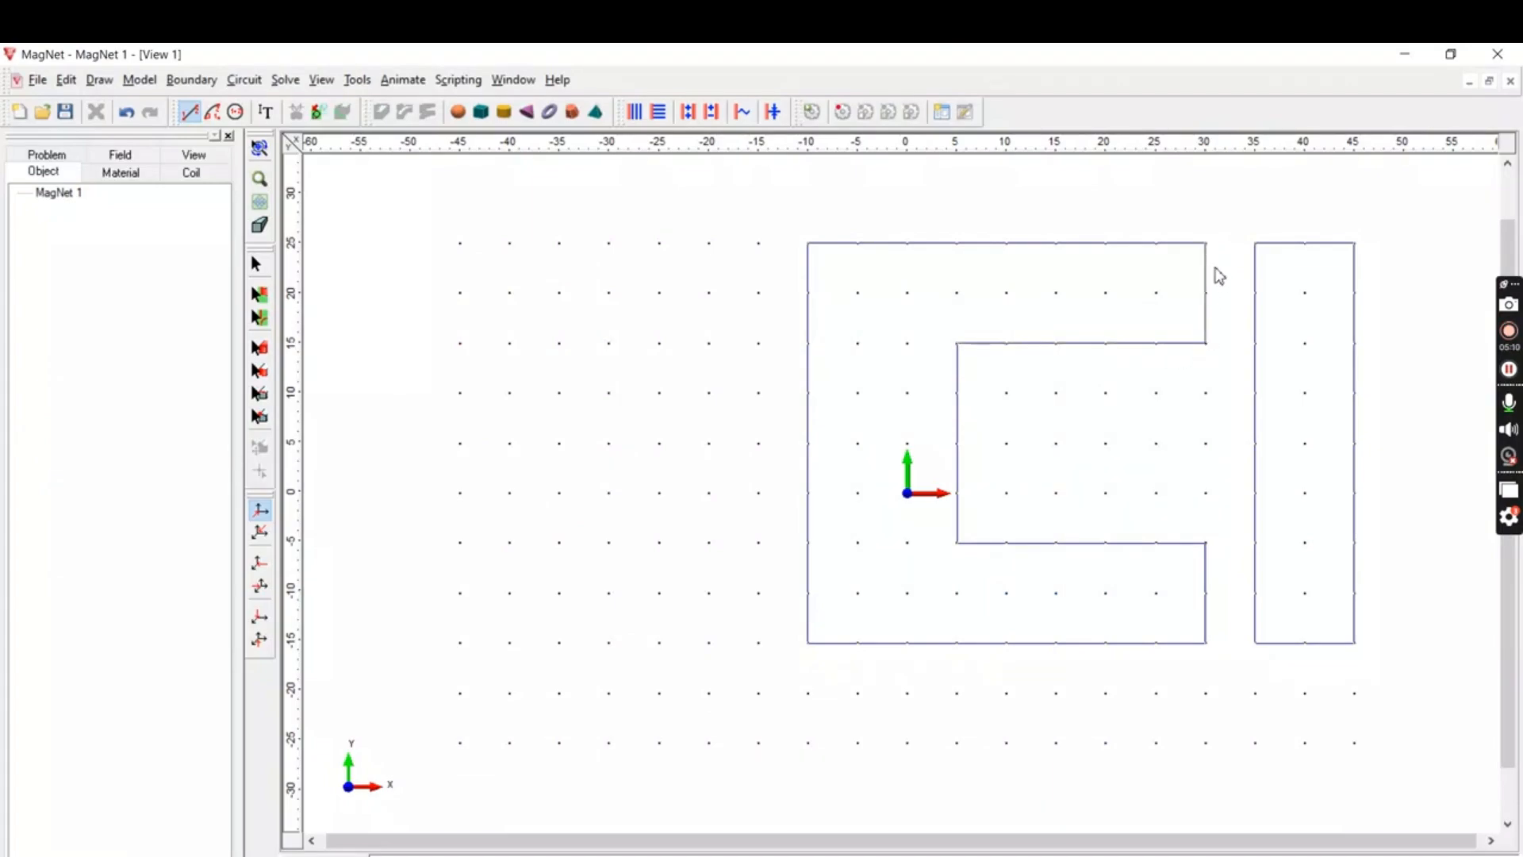
{"action": "left_click", "coordinate": [1207, 246]}
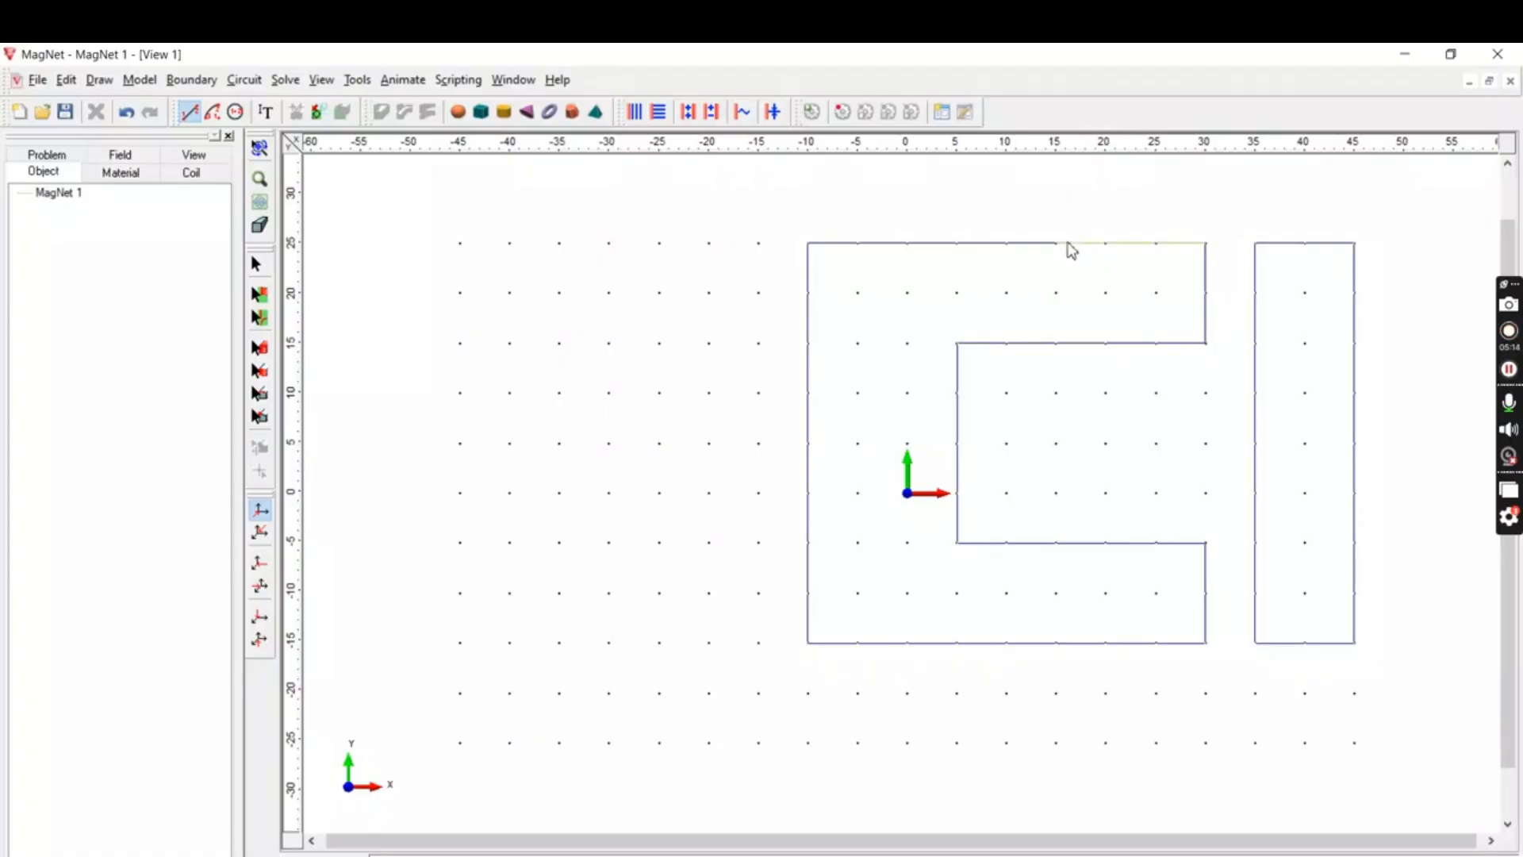
{"action": "key", "text": "Escape"}
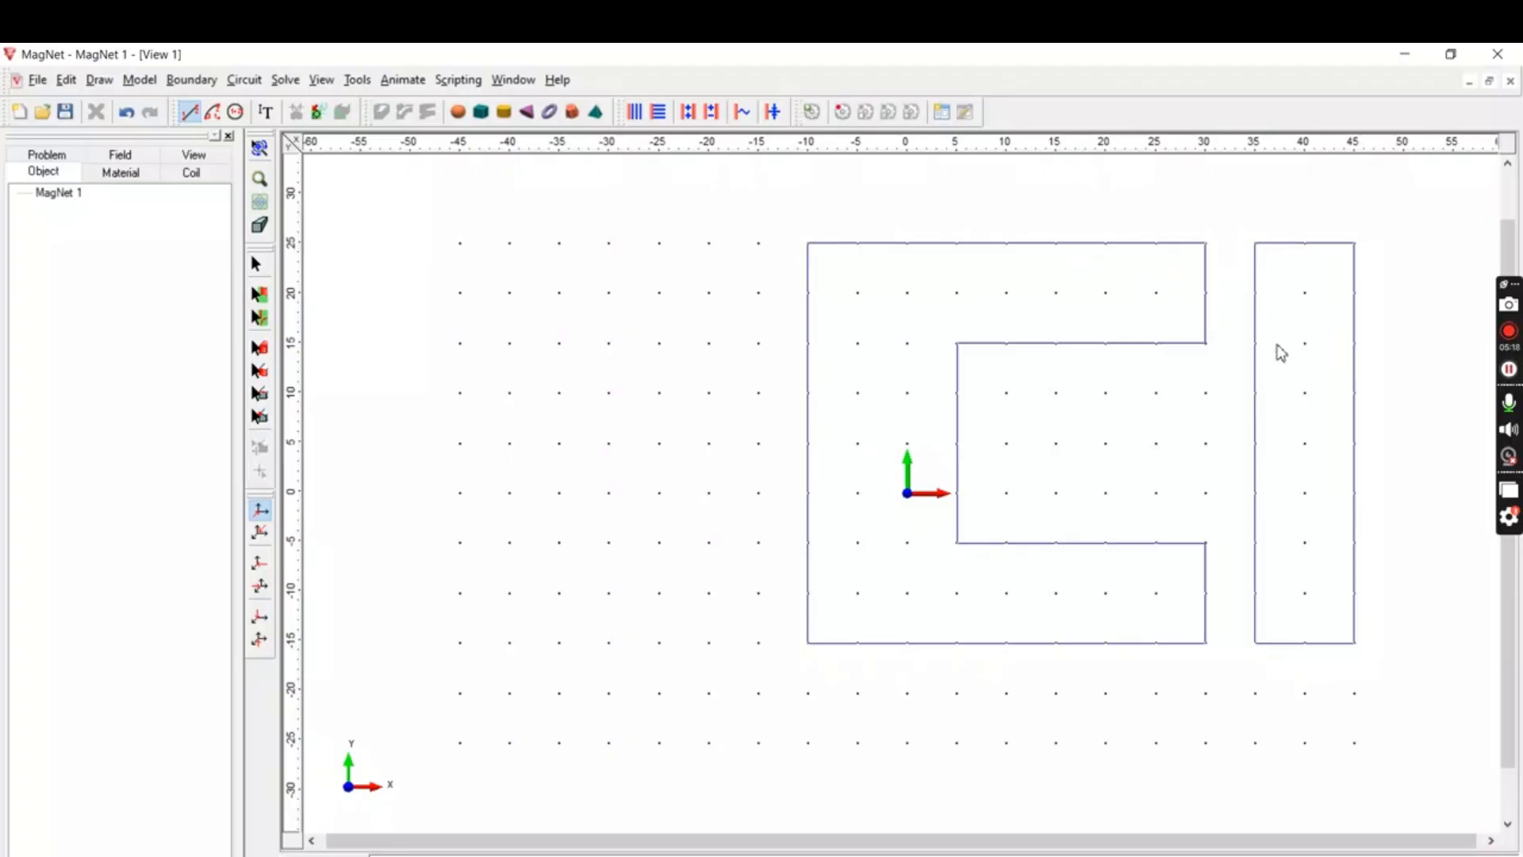
Step: Consult the slide and close coil side 2 inside the core with a line from (25, 15) to (25, -5)
{"action": "key", "text": "alt+Tab"}
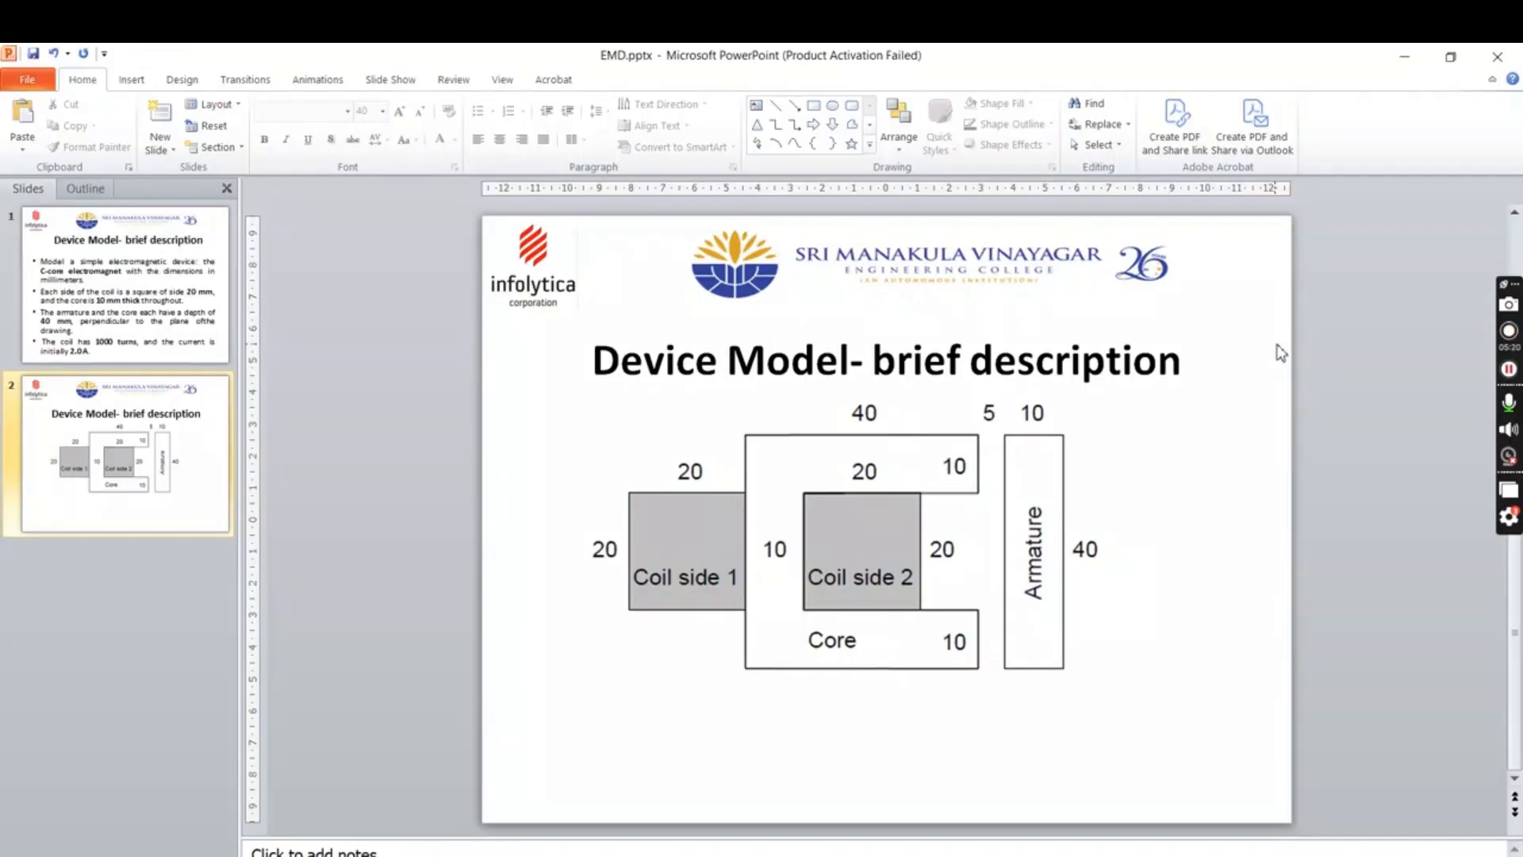
{"action": "key", "text": "alt+Tab"}
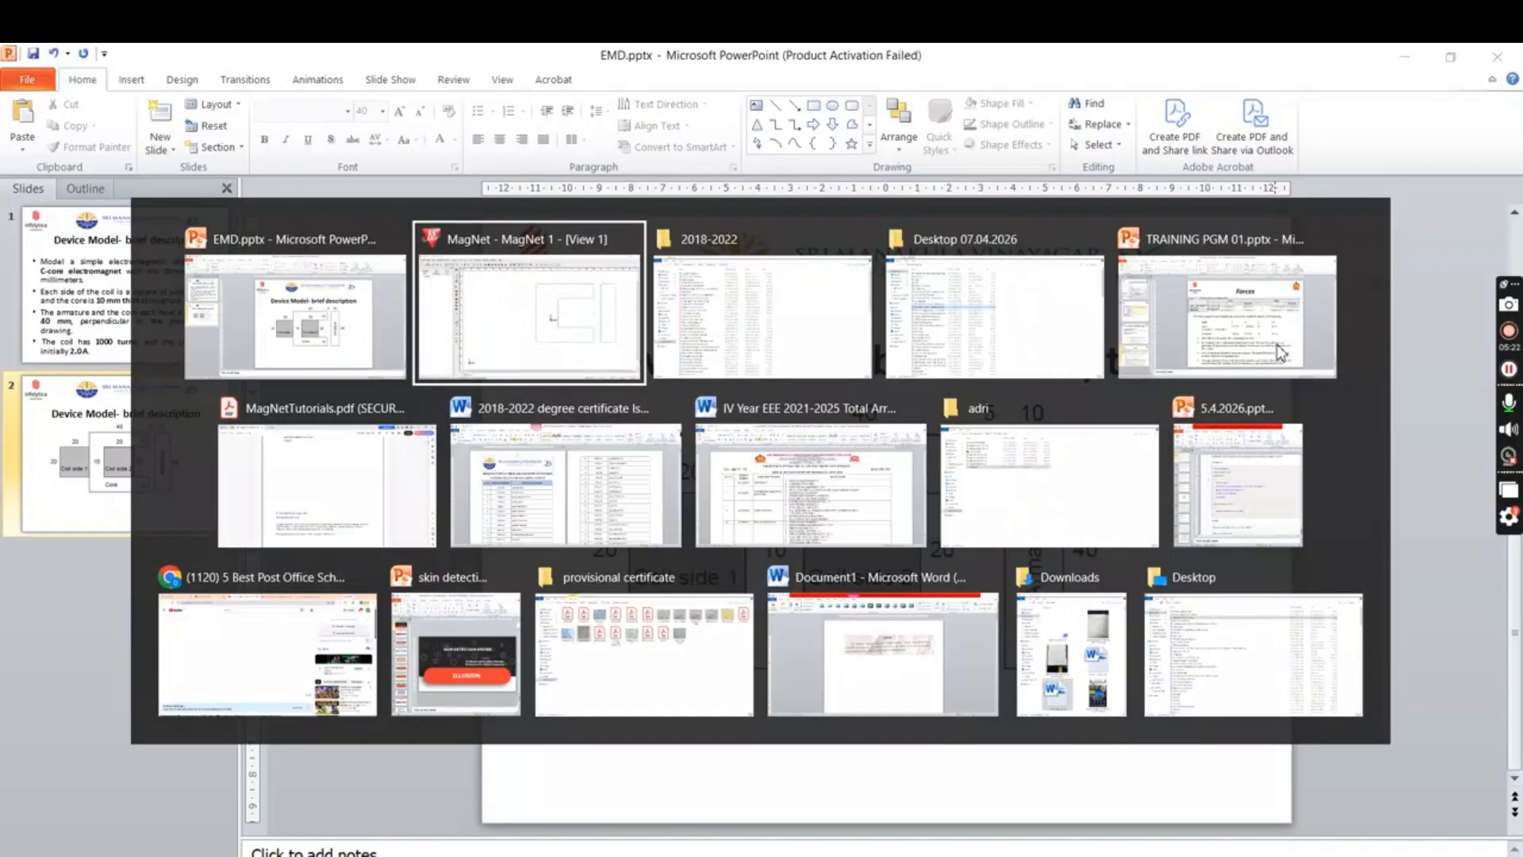
{"action": "left_click", "coordinate": [338, 328]}
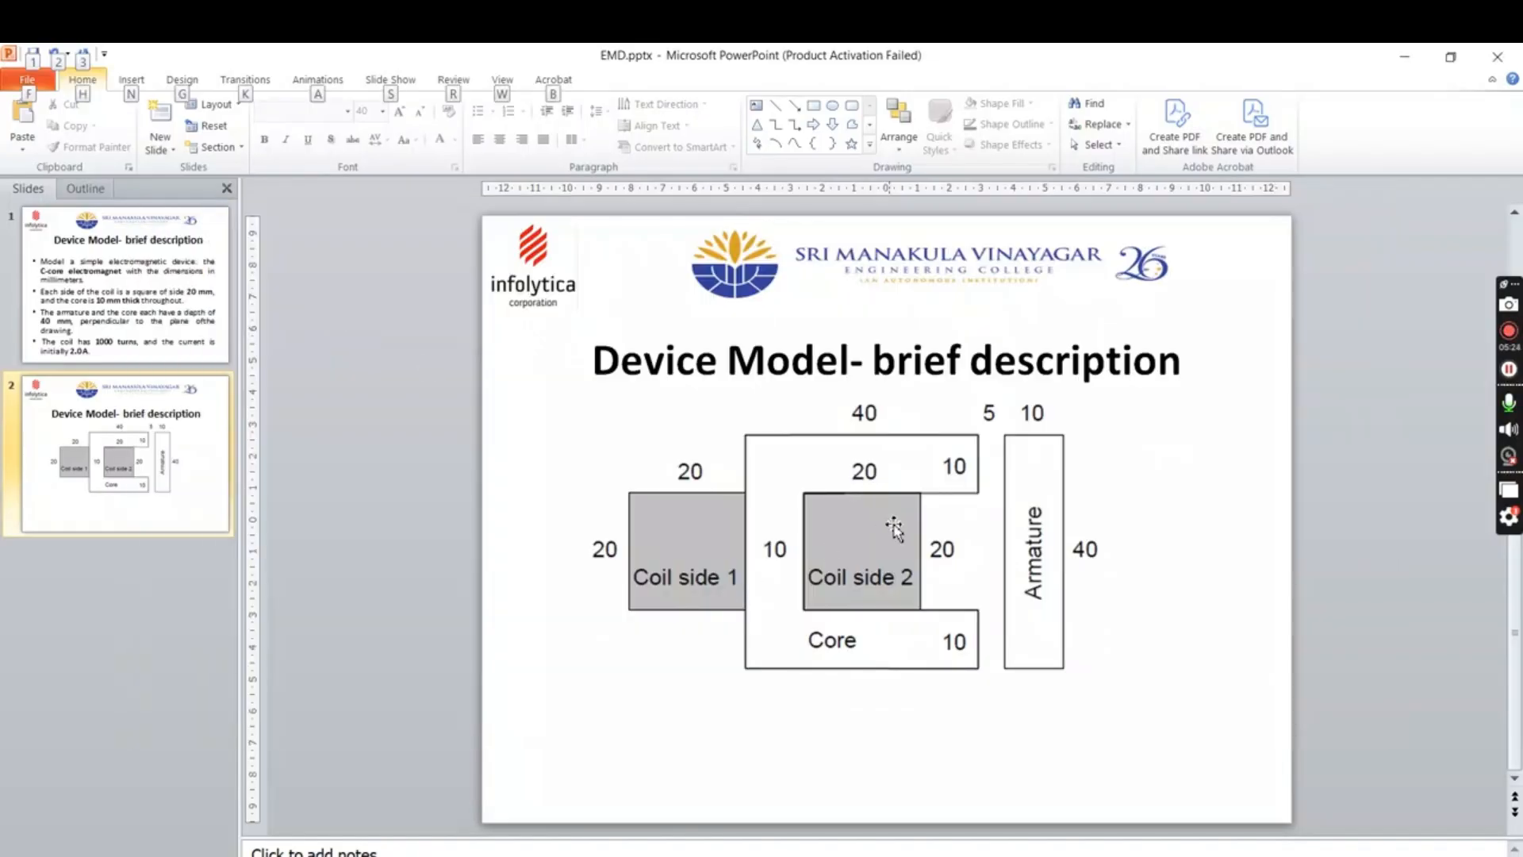
{"action": "key", "text": "alt+Tab"}
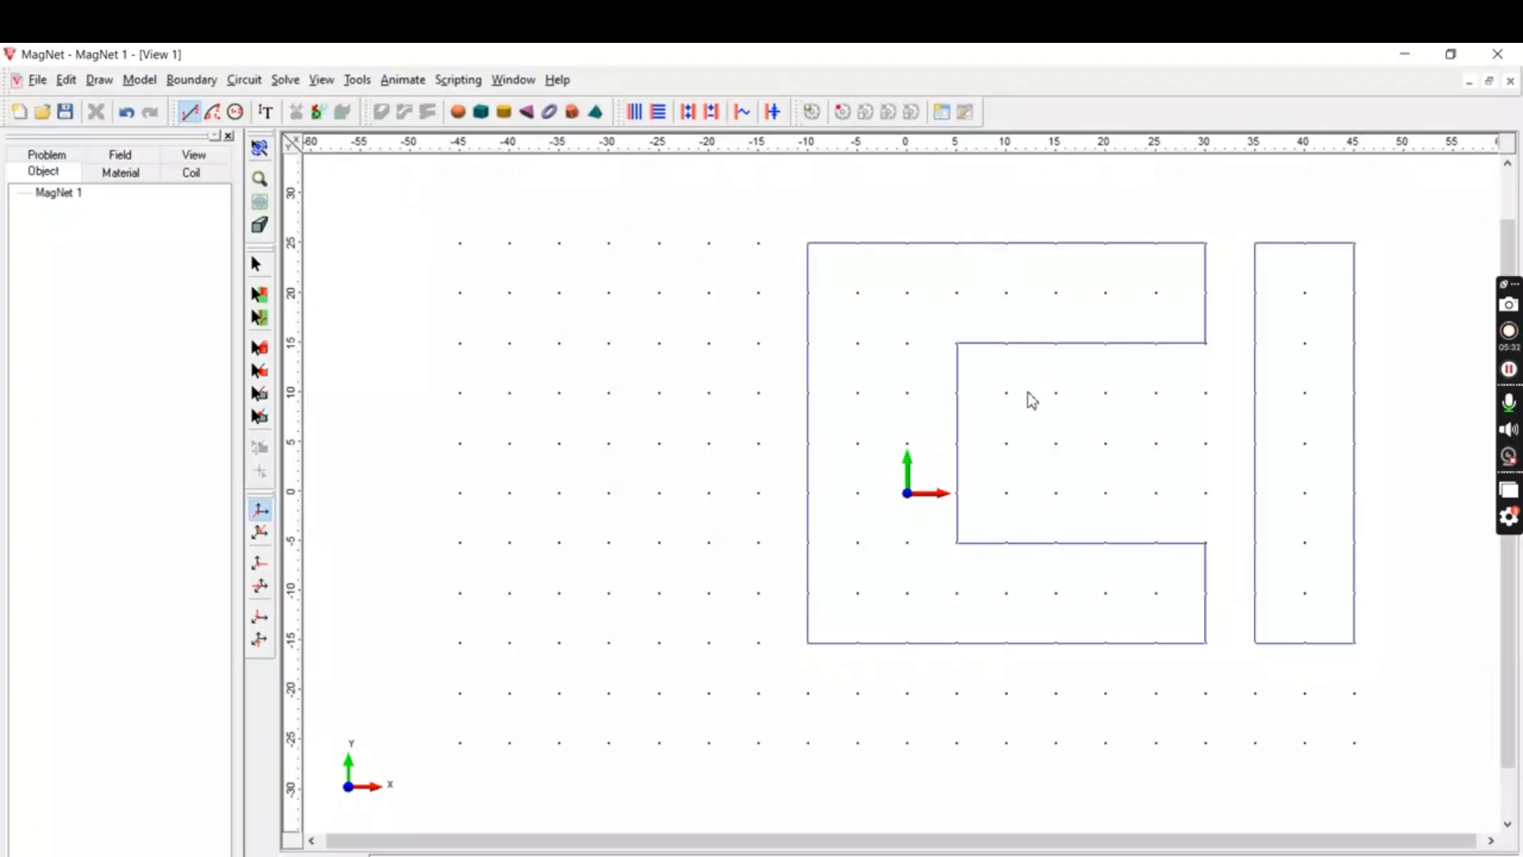
{"action": "left_click", "coordinate": [1158, 346]}
{"action": "left_click", "coordinate": [1152, 544]}
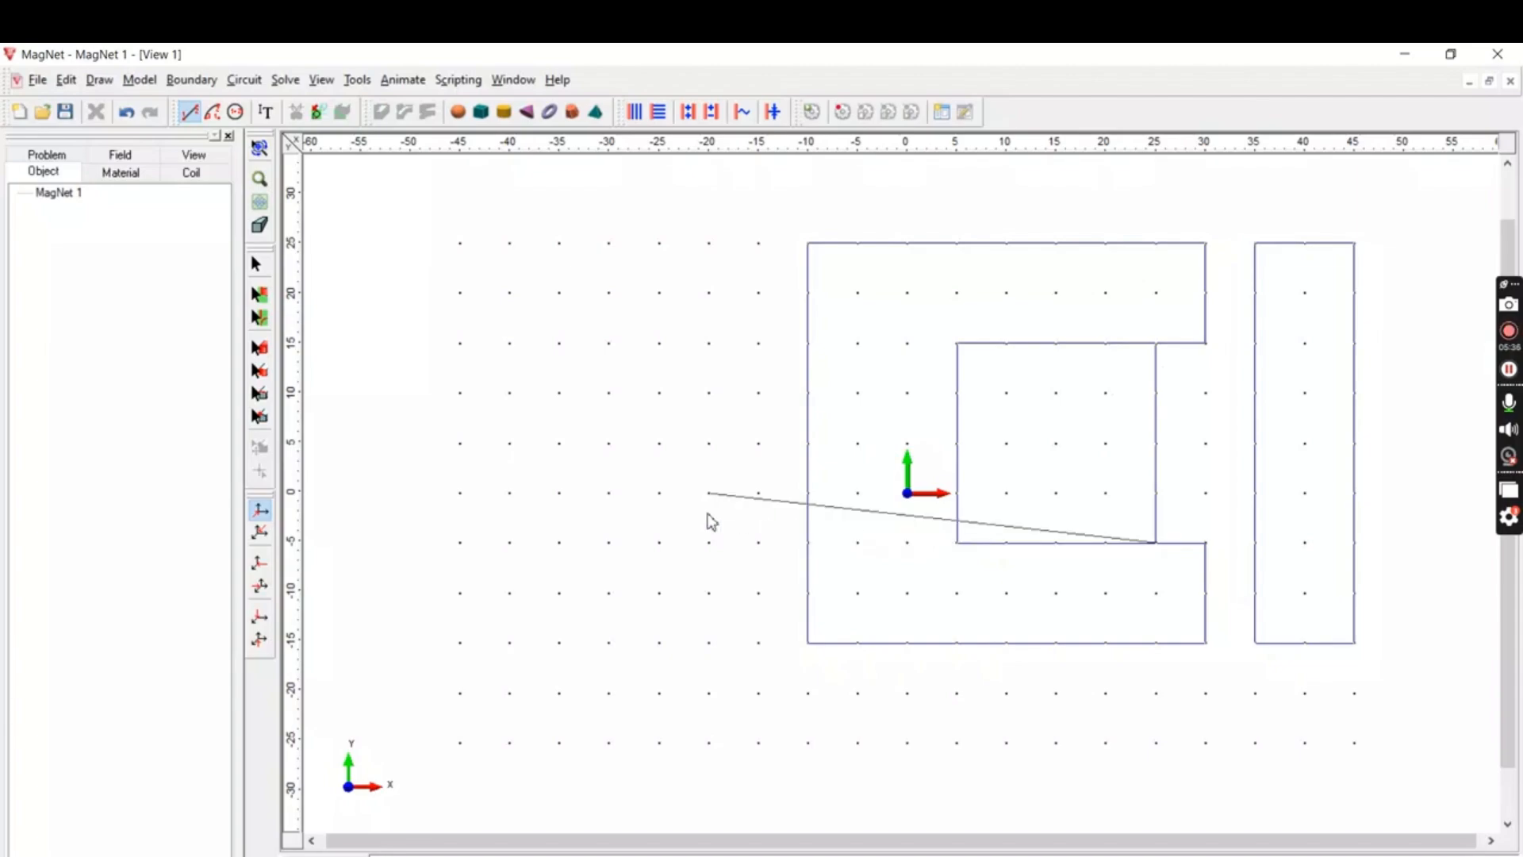
{"action": "key", "text": "Escape"}
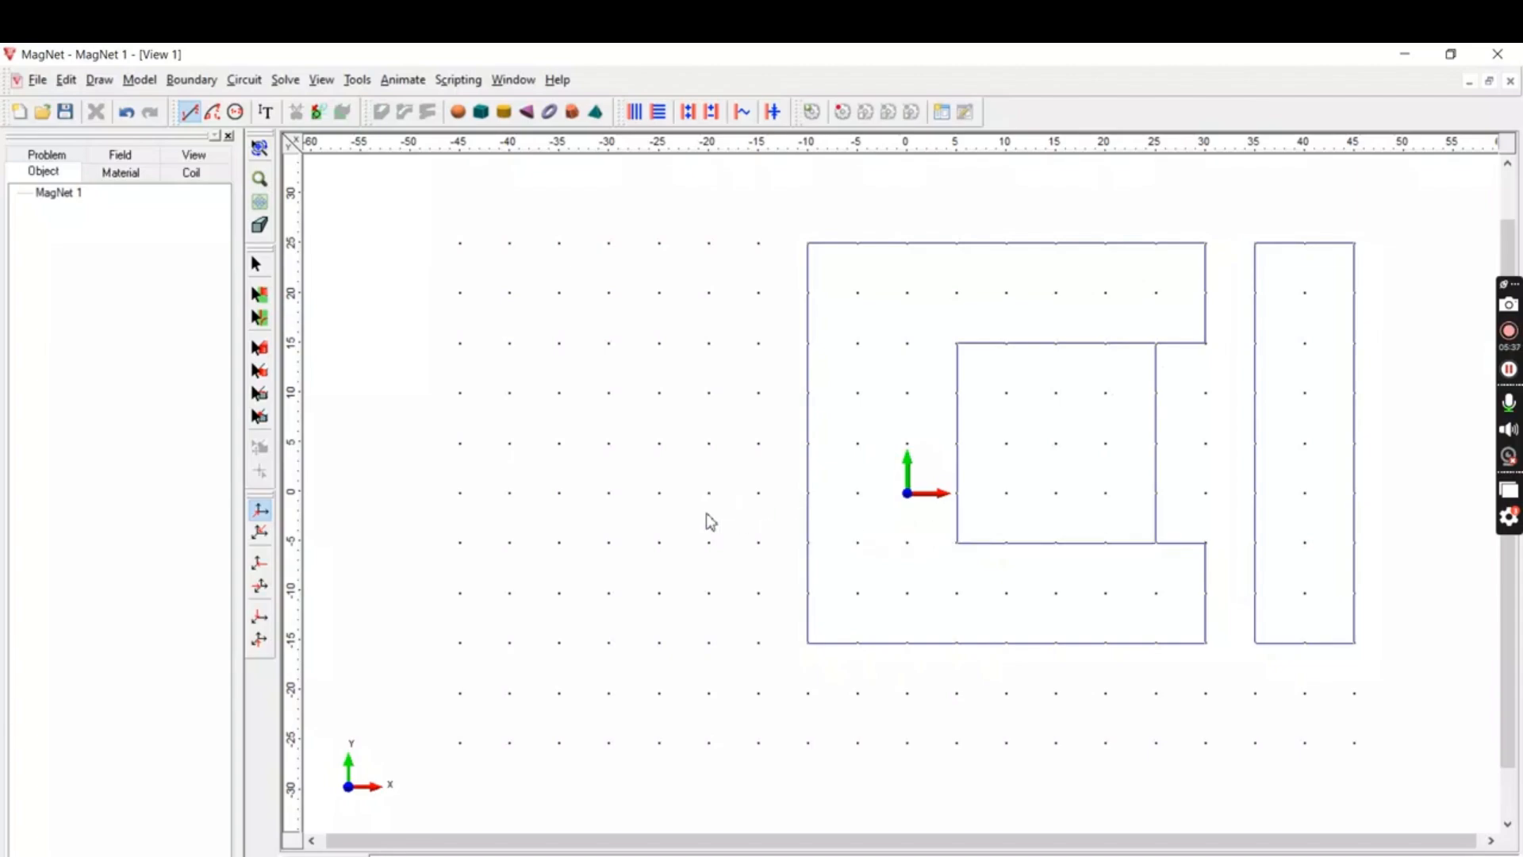
Step: Draw the 20 mm square of coil side 1 from (-10, -5) through (-30, -5) and (-30, 15) to (-10, 15)
{"action": "left_click", "coordinate": [807, 544]}
{"action": "left_click", "coordinate": [615, 544]}
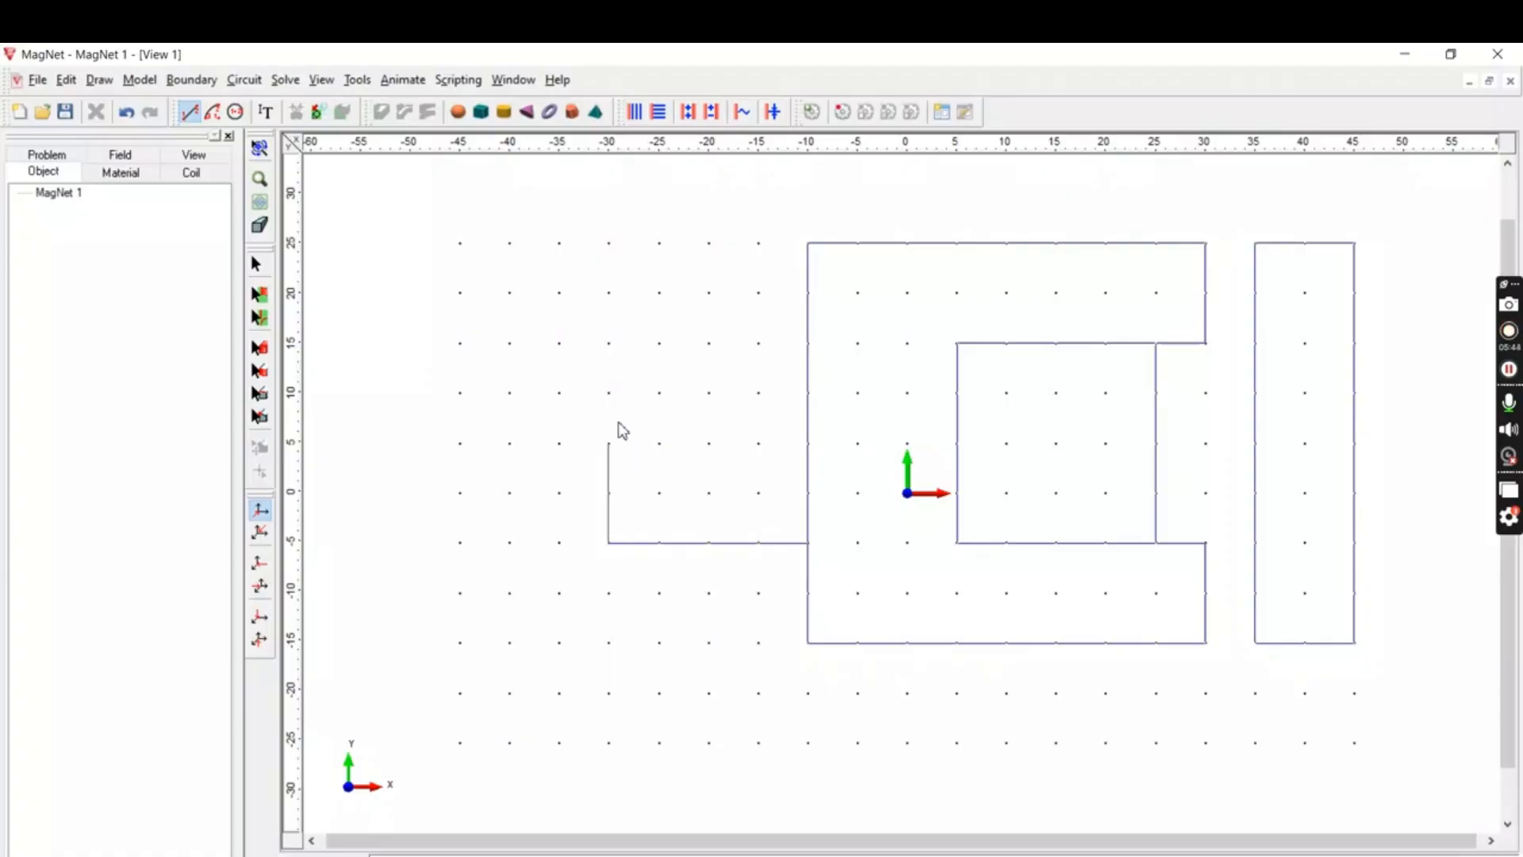
{"action": "left_click", "coordinate": [621, 366]}
{"action": "left_click", "coordinate": [796, 368]}
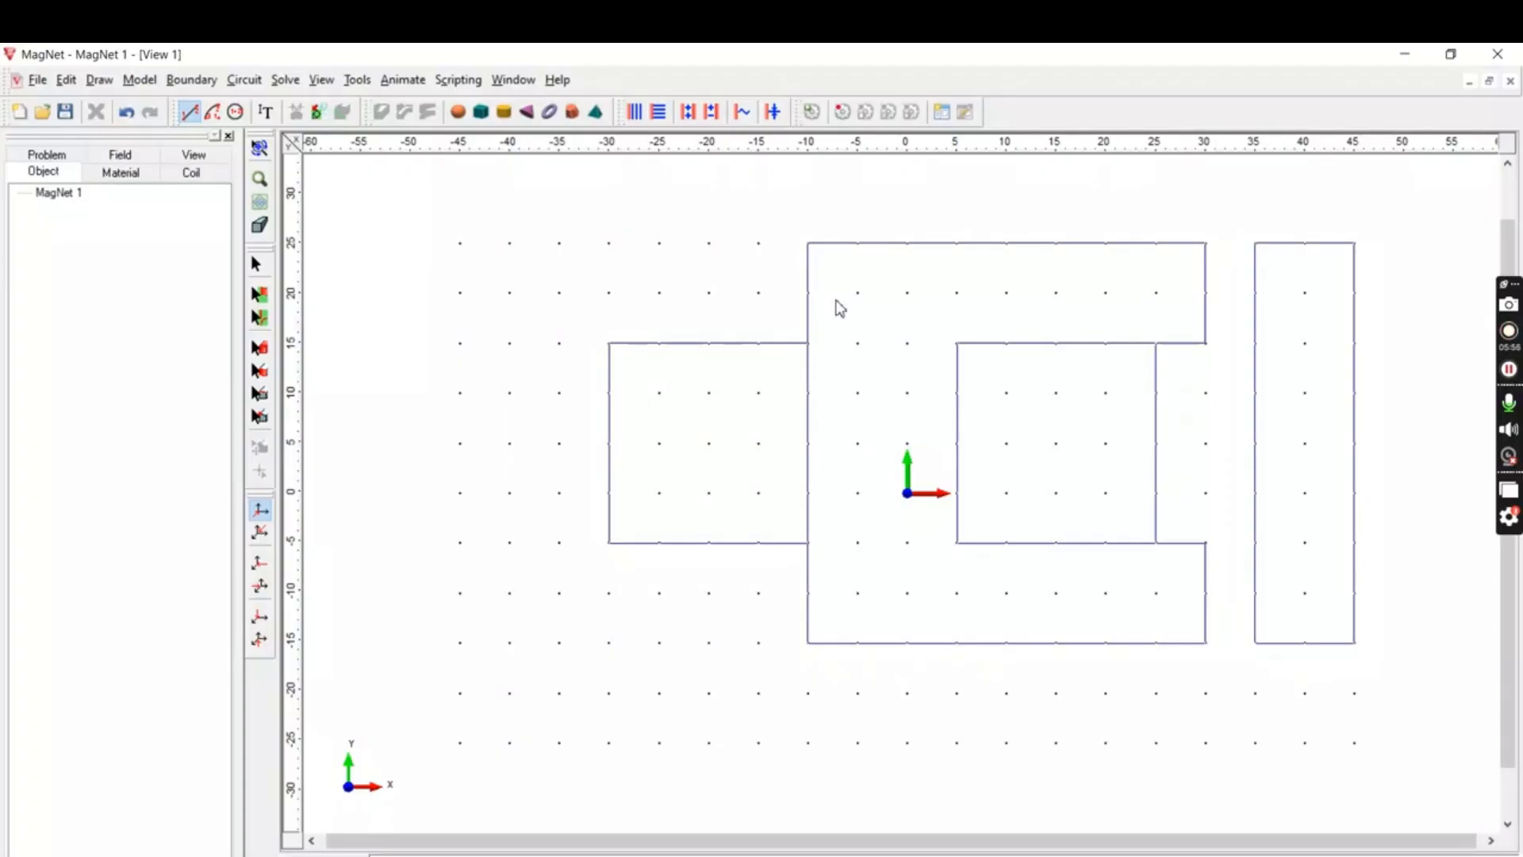
Step: Select the armature rectangle's construction slice surface and start a Make Component In A Line operation named Armature
{"action": "left_click", "coordinate": [262, 300]}
{"action": "key", "text": "alt+Tab"}
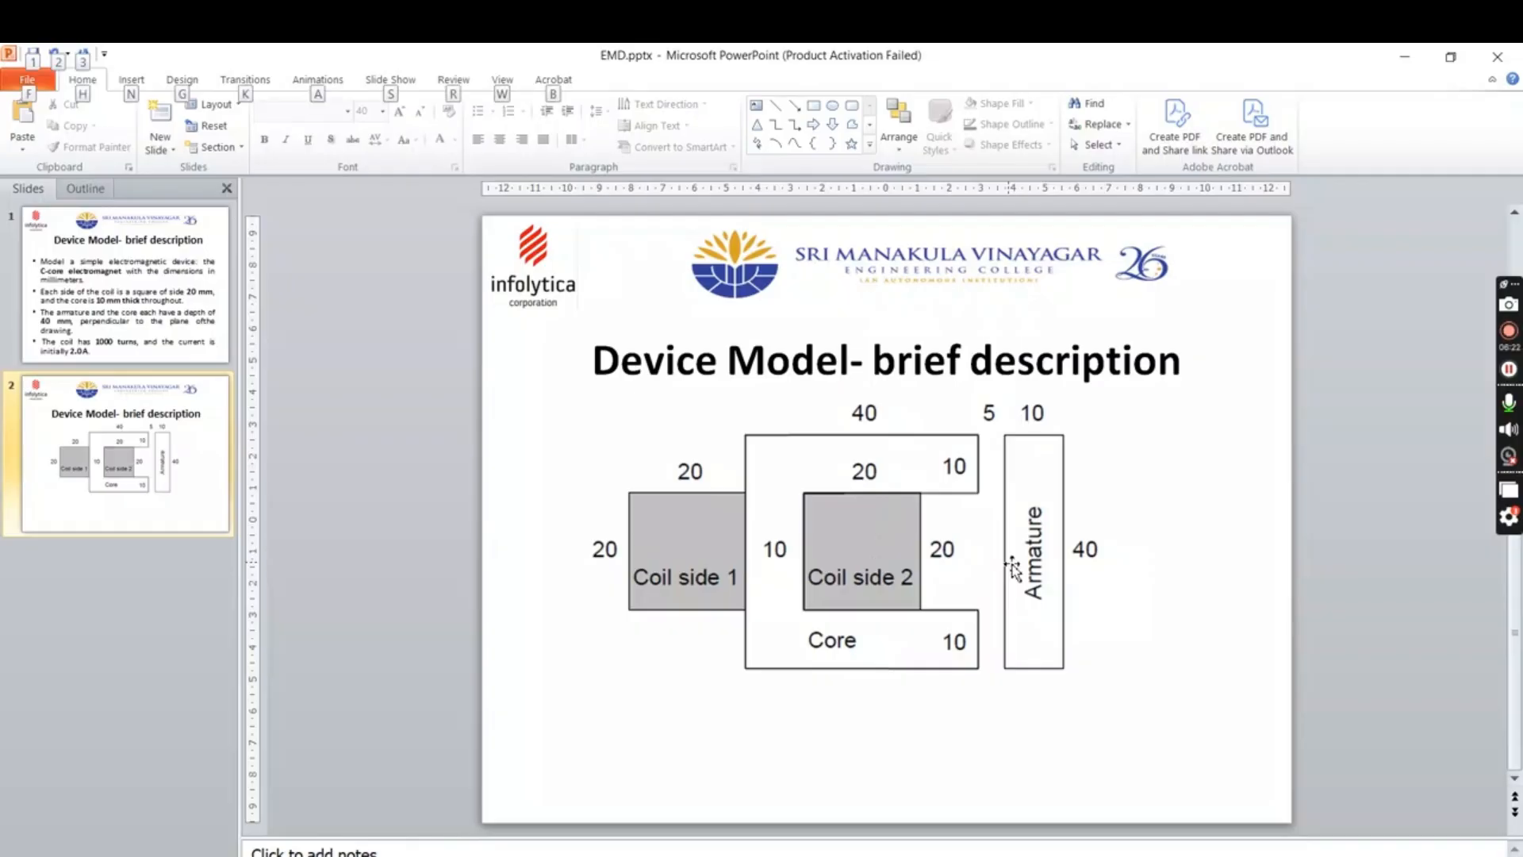
{"action": "key", "text": "alt+Tab"}
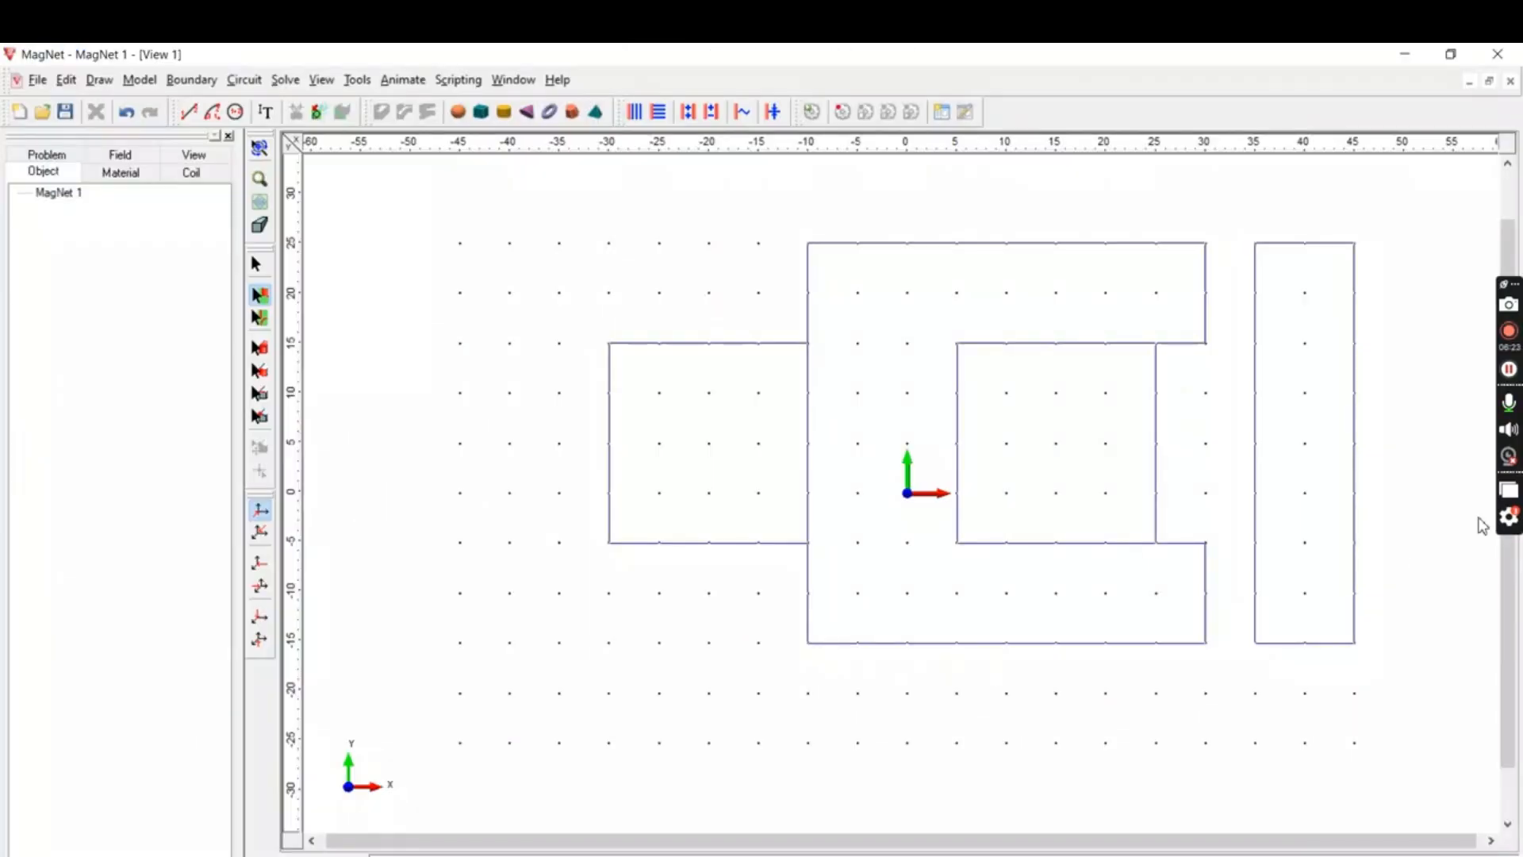
{"action": "left_click", "coordinate": [1318, 464]}
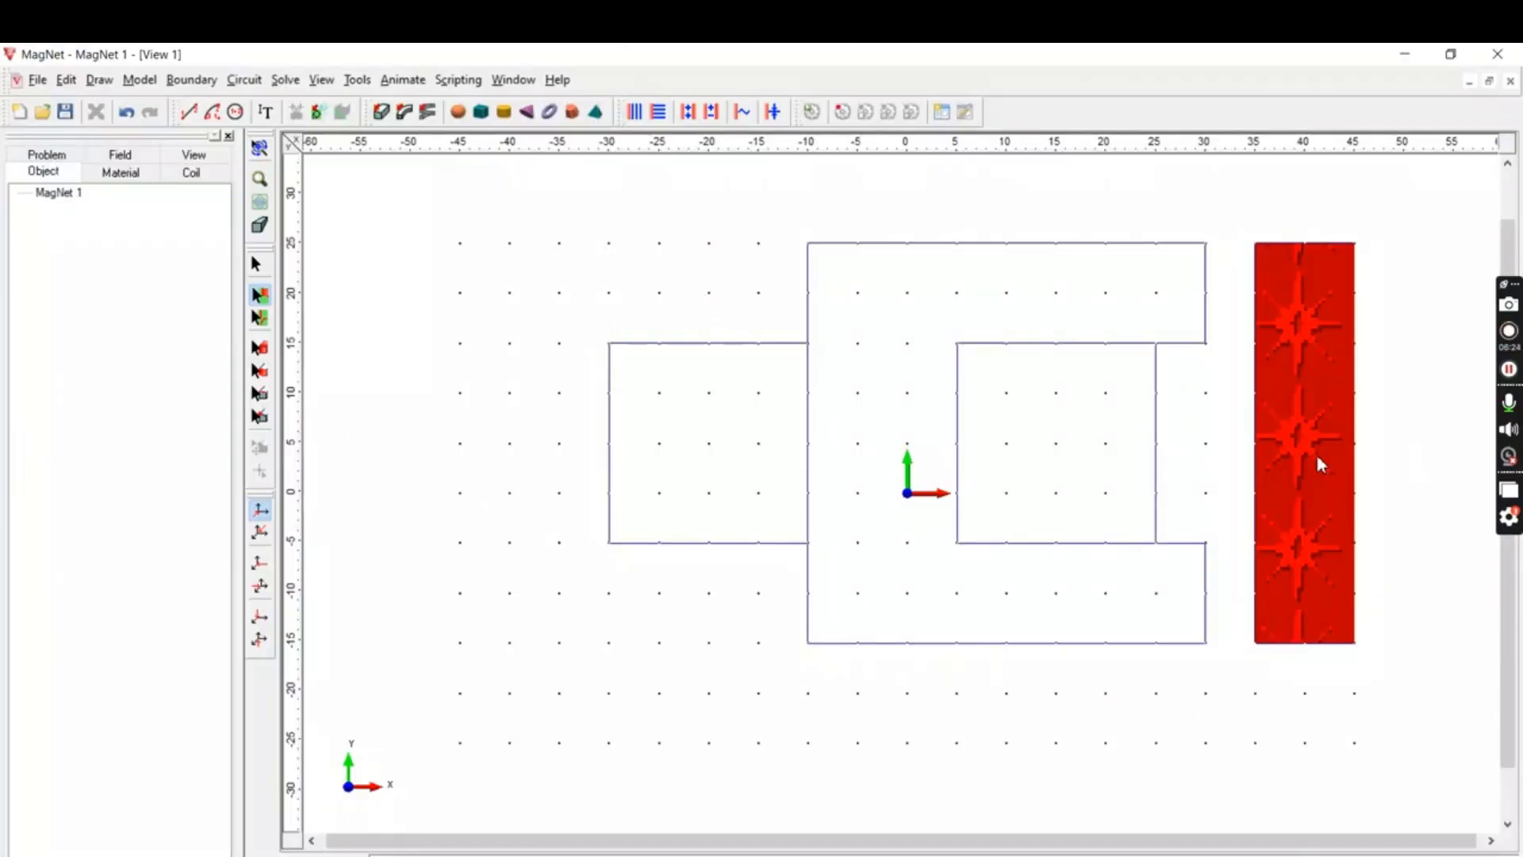
{"action": "left_click", "coordinate": [381, 113]}
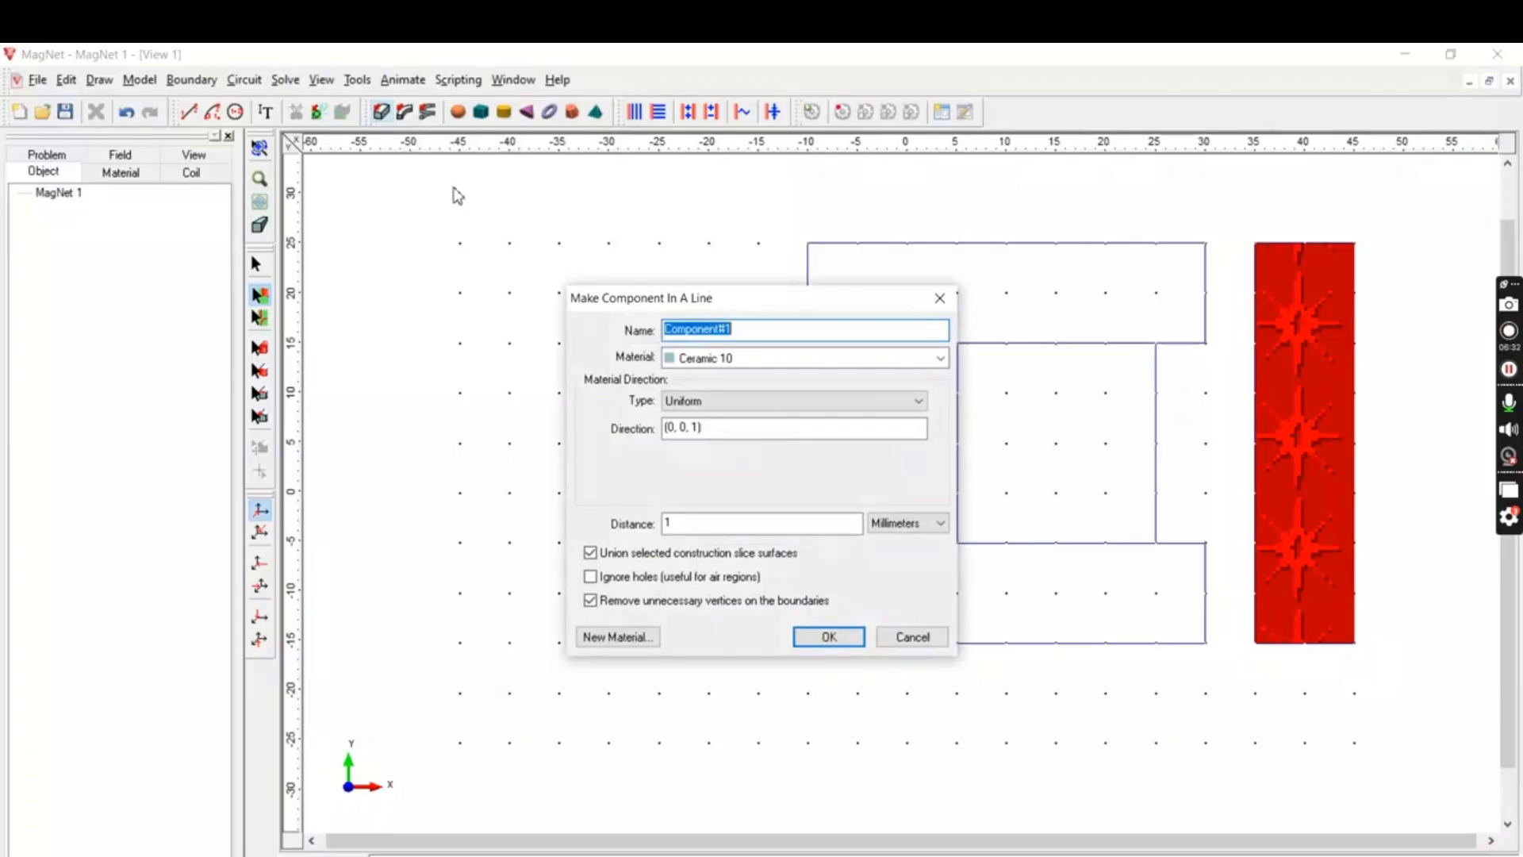
{"action": "type", "text": "Arma"}
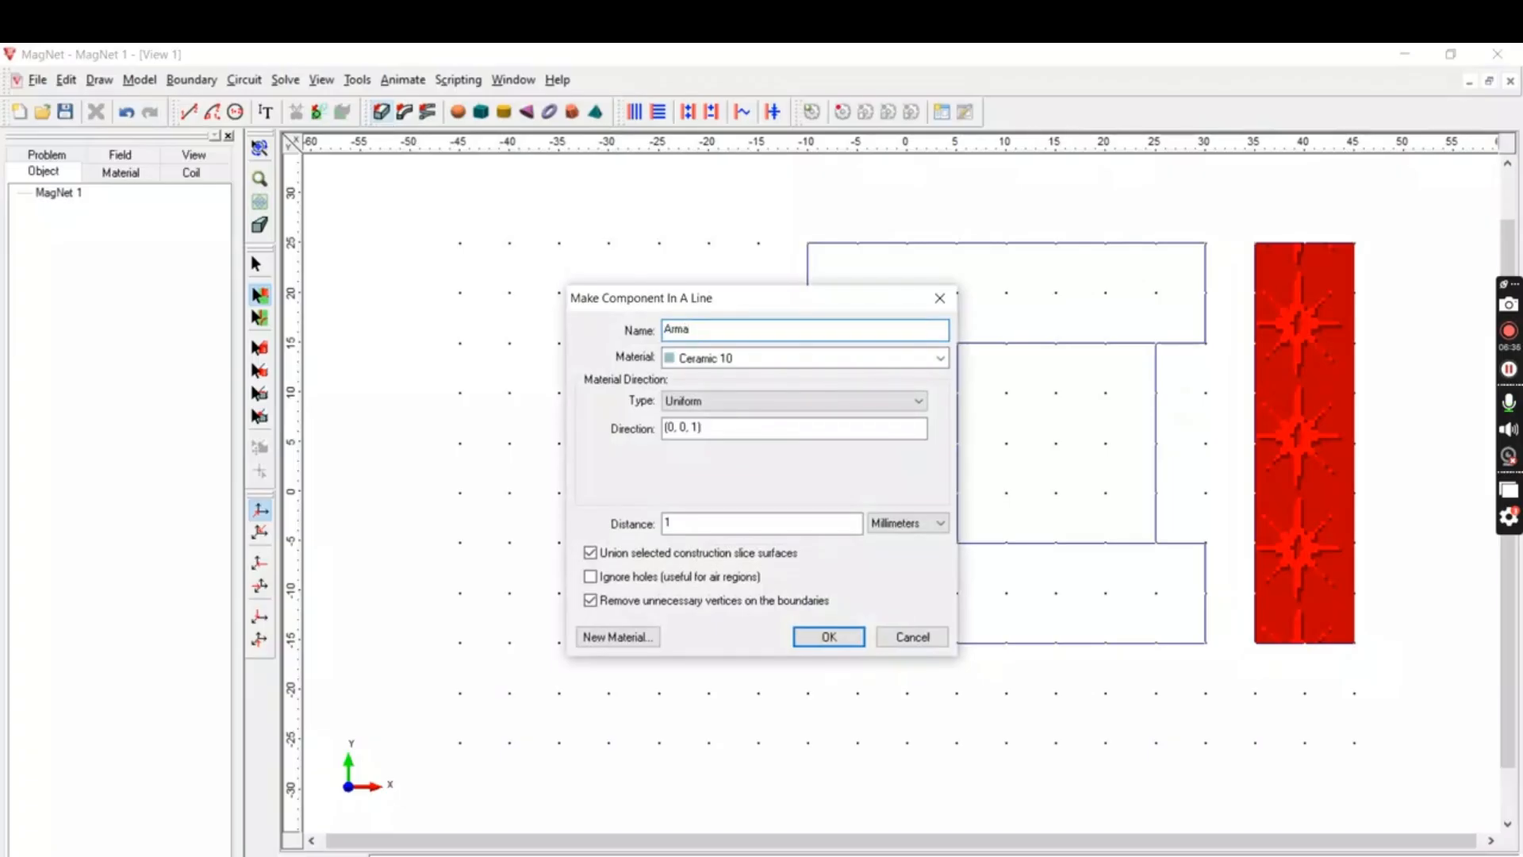
{"action": "type", "text": "ture"}
Step: Set the armature's material to CR10: Cold rolled 1010 steel and its distance to 40 mm, and create the component
{"action": "left_click", "coordinate": [940, 361]}
{"action": "scroll", "coordinate": [924, 380], "scroll_direction": "down", "scroll_amount": 3}
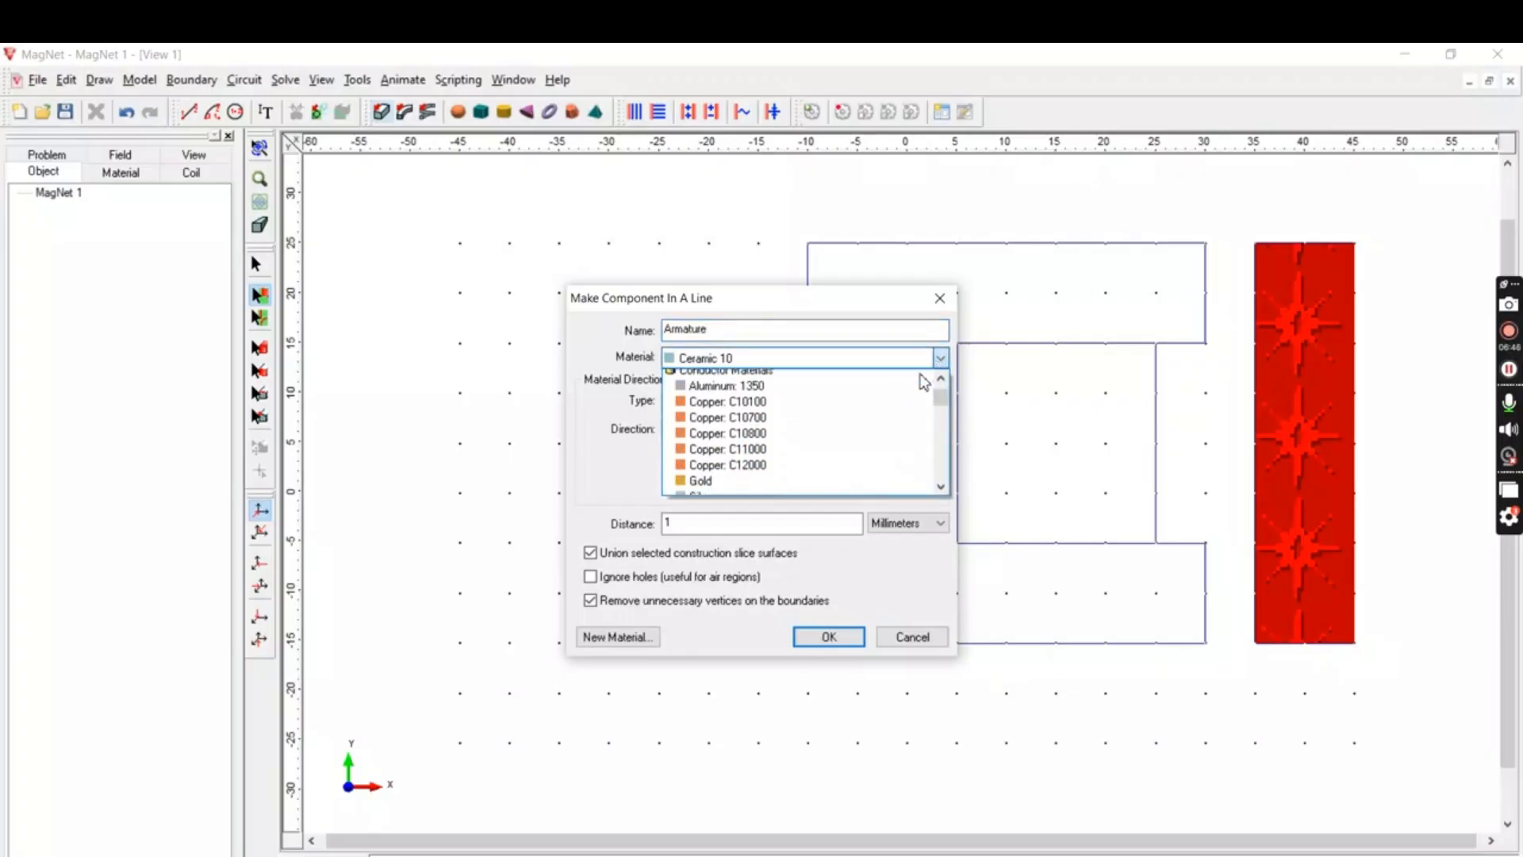
{"action": "scroll", "coordinate": [925, 383], "scroll_direction": "down", "scroll_amount": 2}
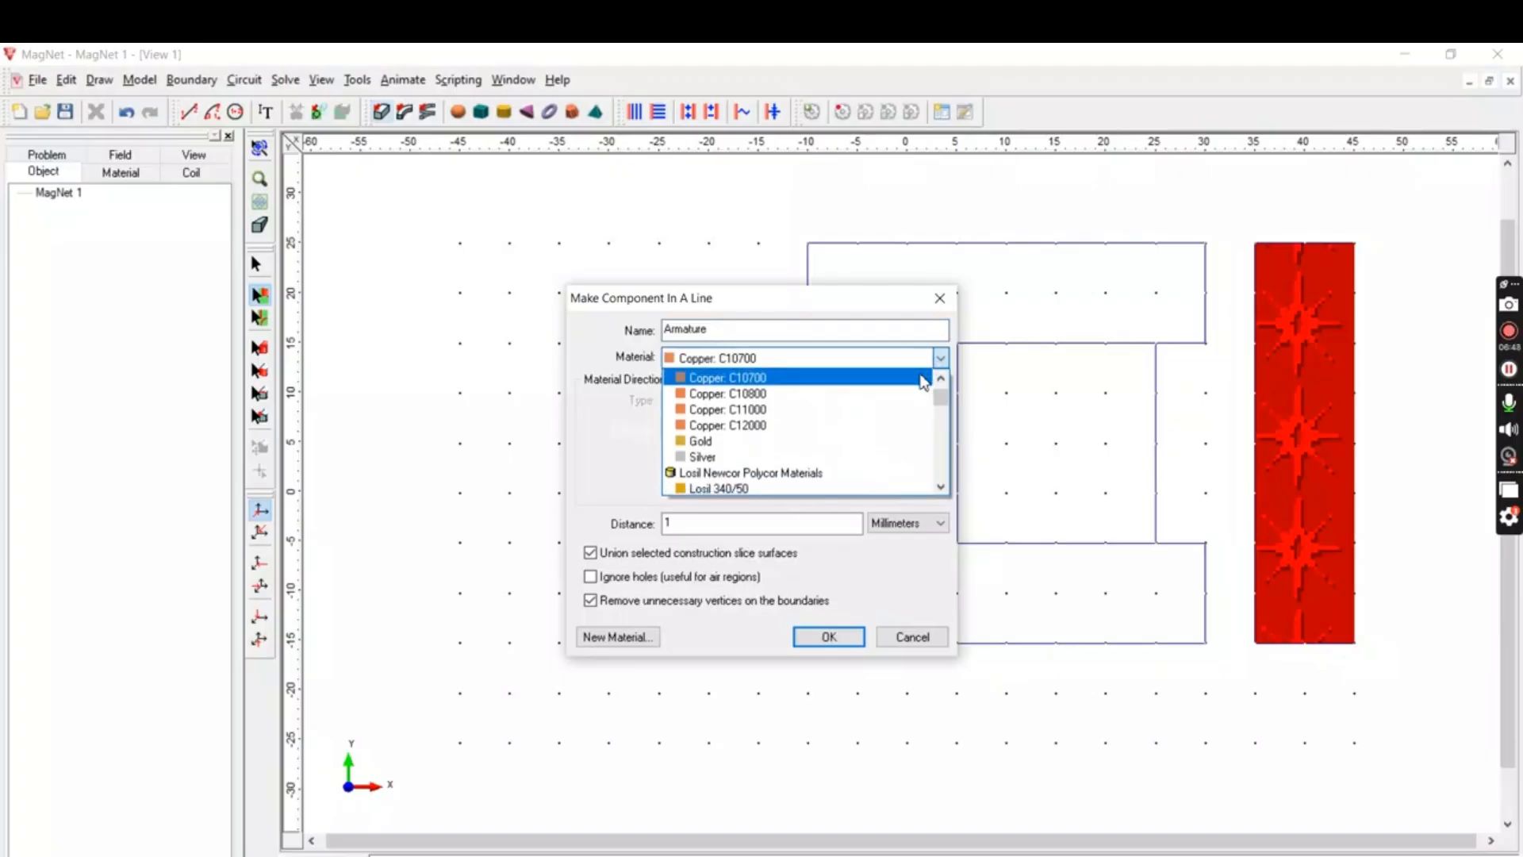
{"action": "left_click", "coordinate": [924, 383]}
{"action": "type", "text": "Co"}
{"action": "key", "text": "BackSpace"}
{"action": "key", "text": "BackSpace"}
{"action": "type", "text": "CR10"}
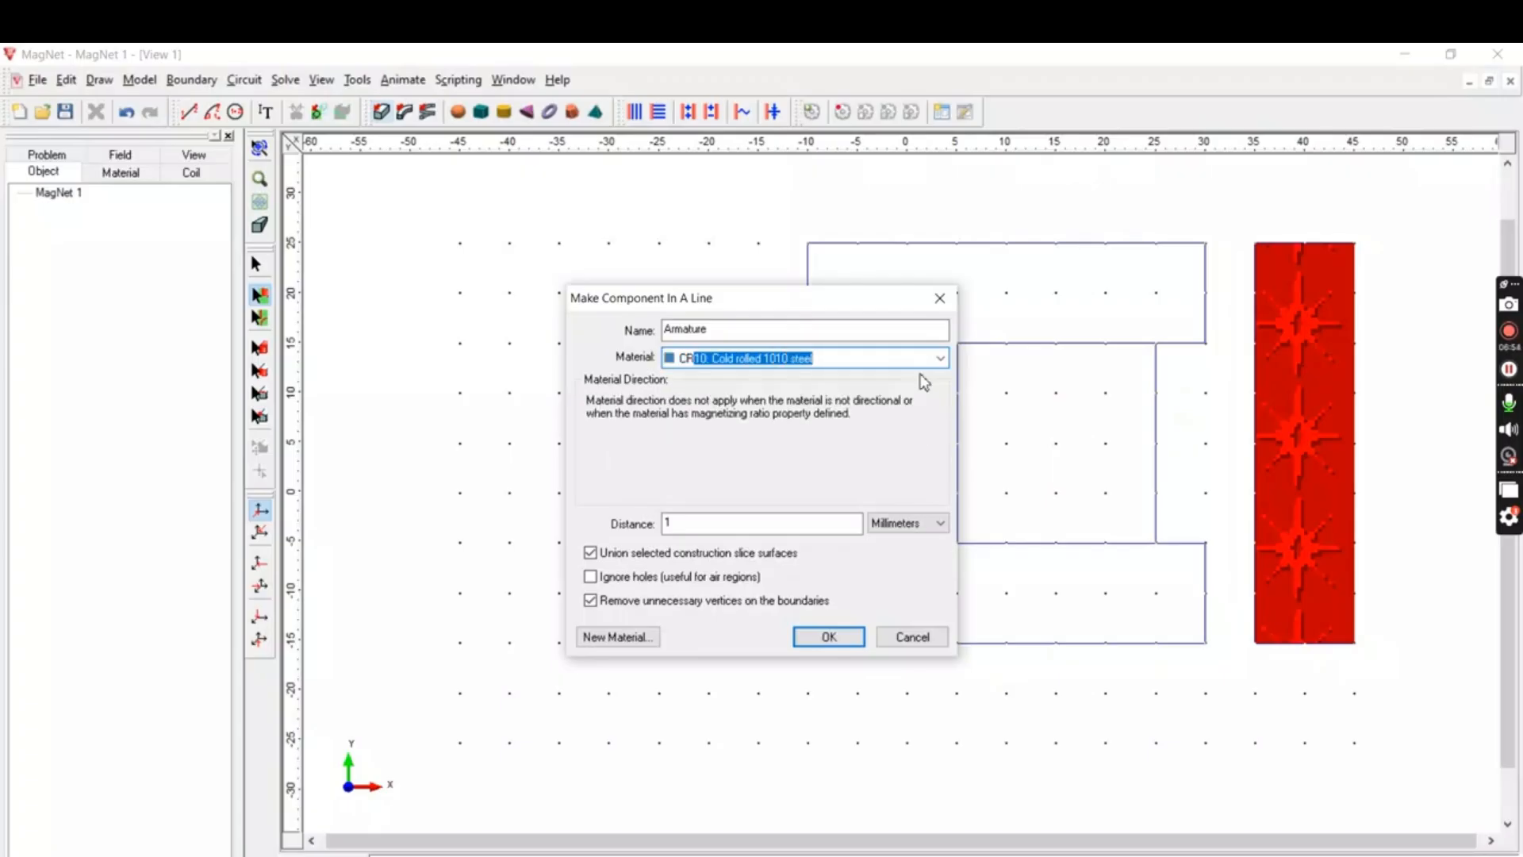
{"action": "left_click", "coordinate": [917, 358]}
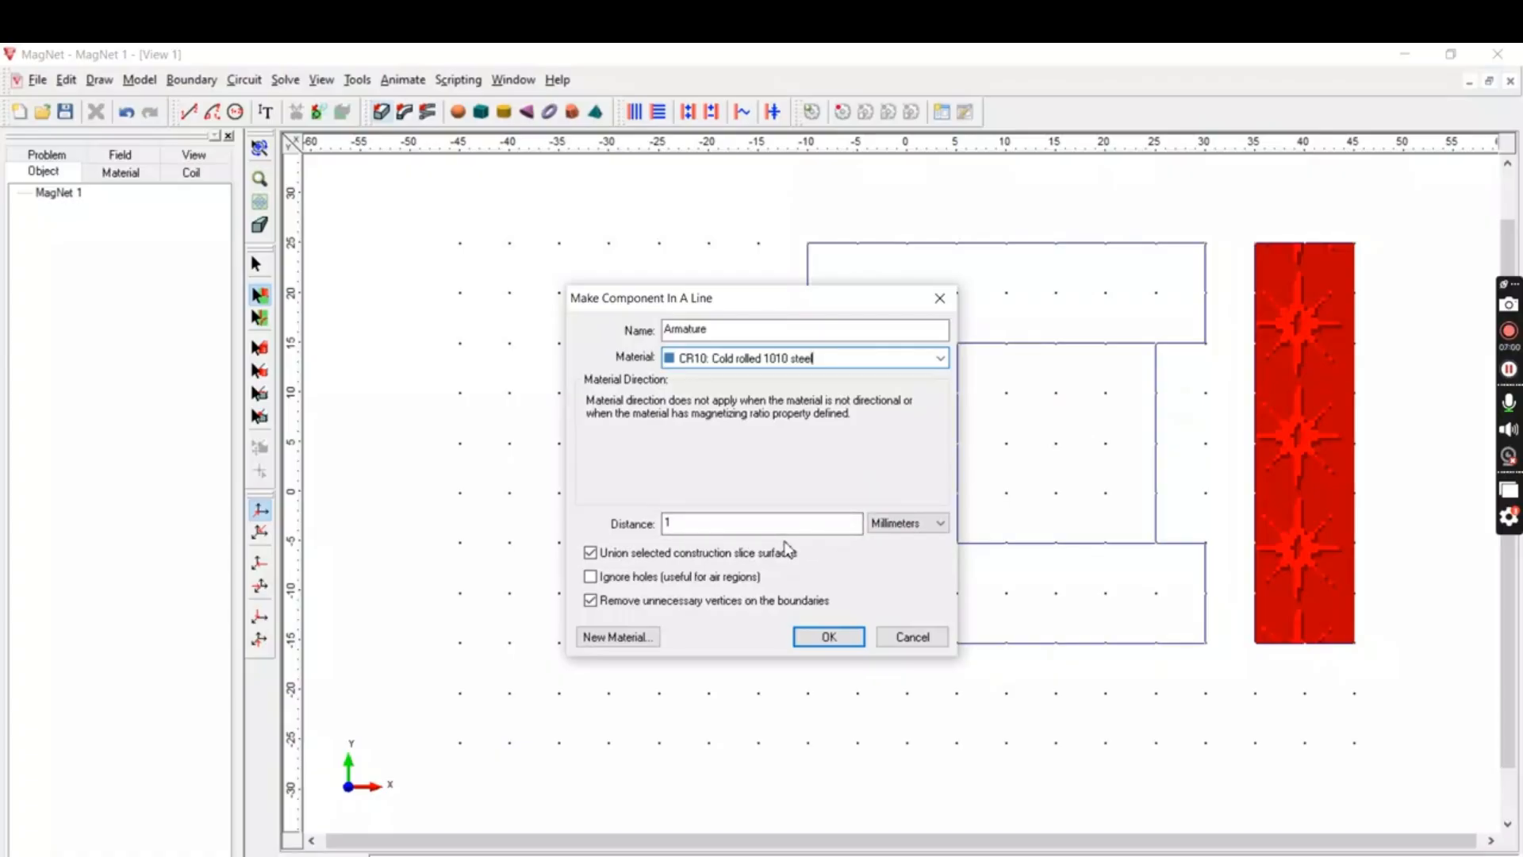
{"action": "left_click_drag", "start_coordinate": [727, 525], "coordinate": [582, 523]}
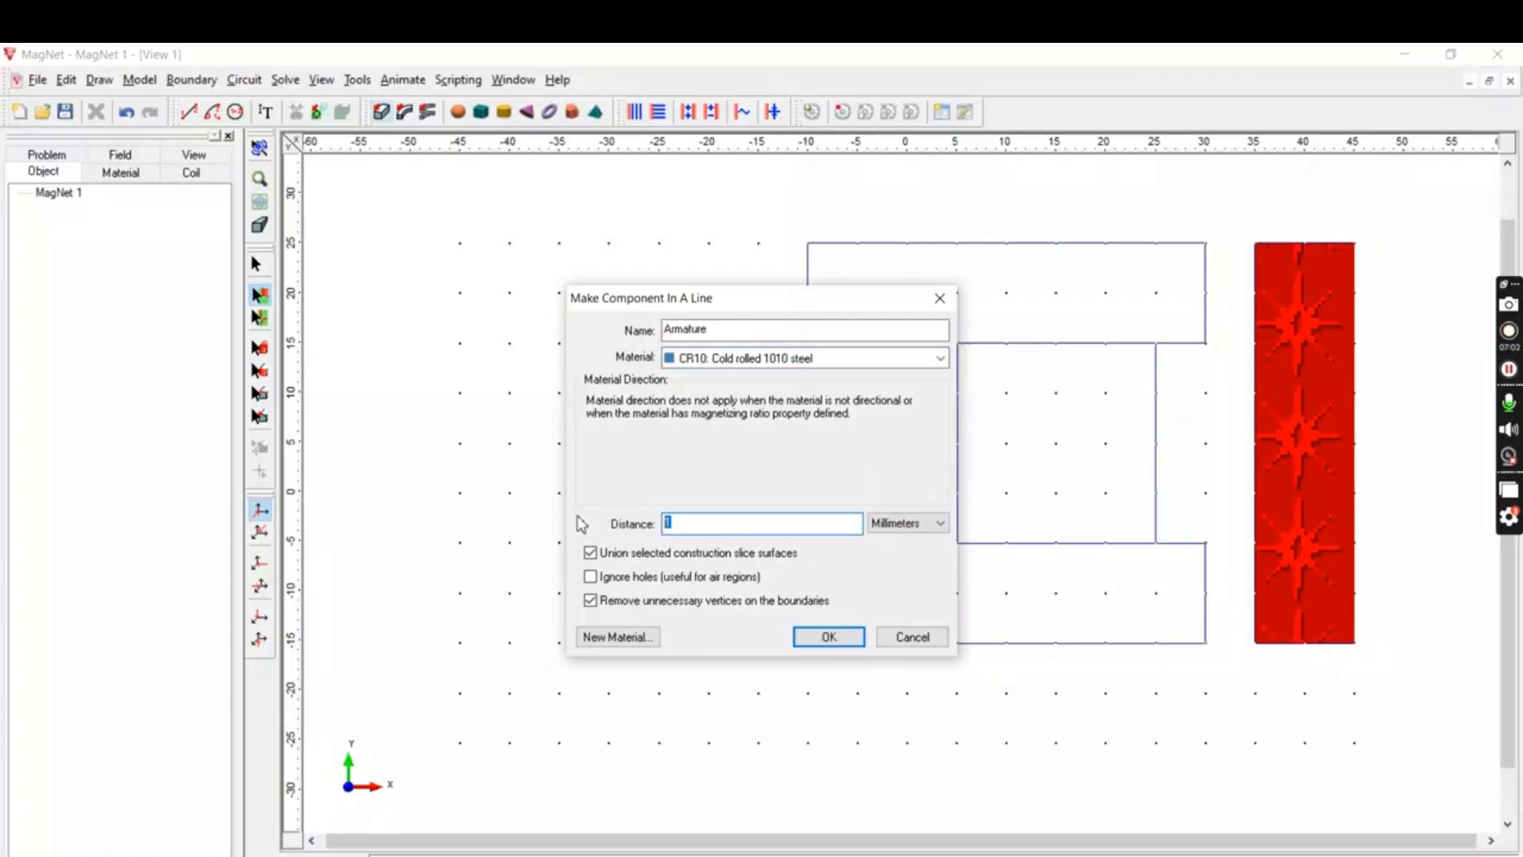
{"action": "type", "text": "40"}
{"action": "left_click", "coordinate": [821, 637]}
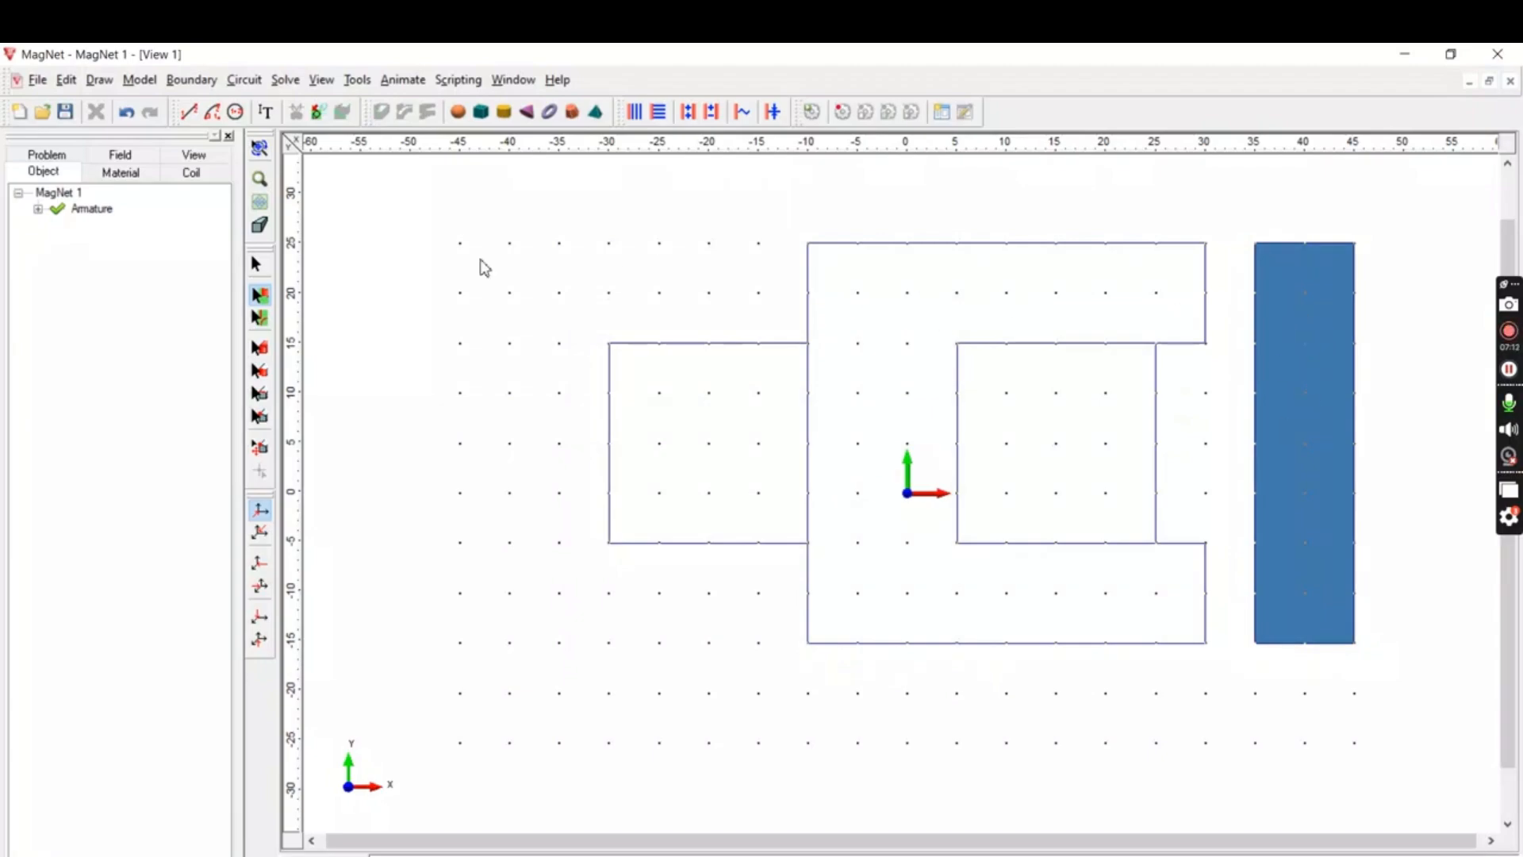
Step: Make the C-shaped surface a line component named core, using CR10: Cold rolled 1010 steel and a 40 mm distance
{"action": "left_click", "coordinate": [260, 297]}
{"action": "left_click", "coordinate": [946, 292]}
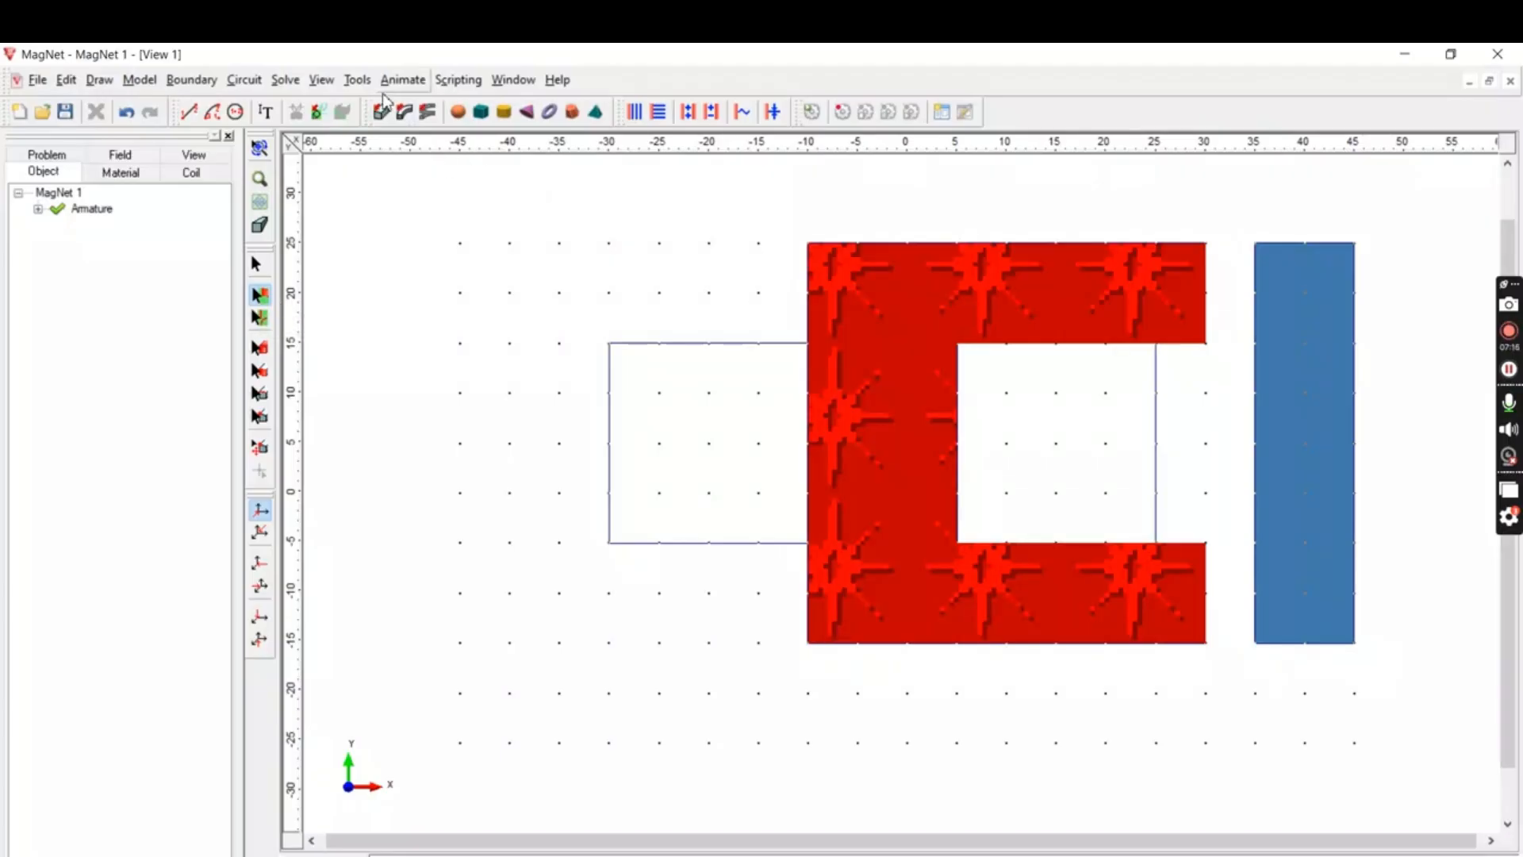
{"action": "left_click", "coordinate": [382, 116]}
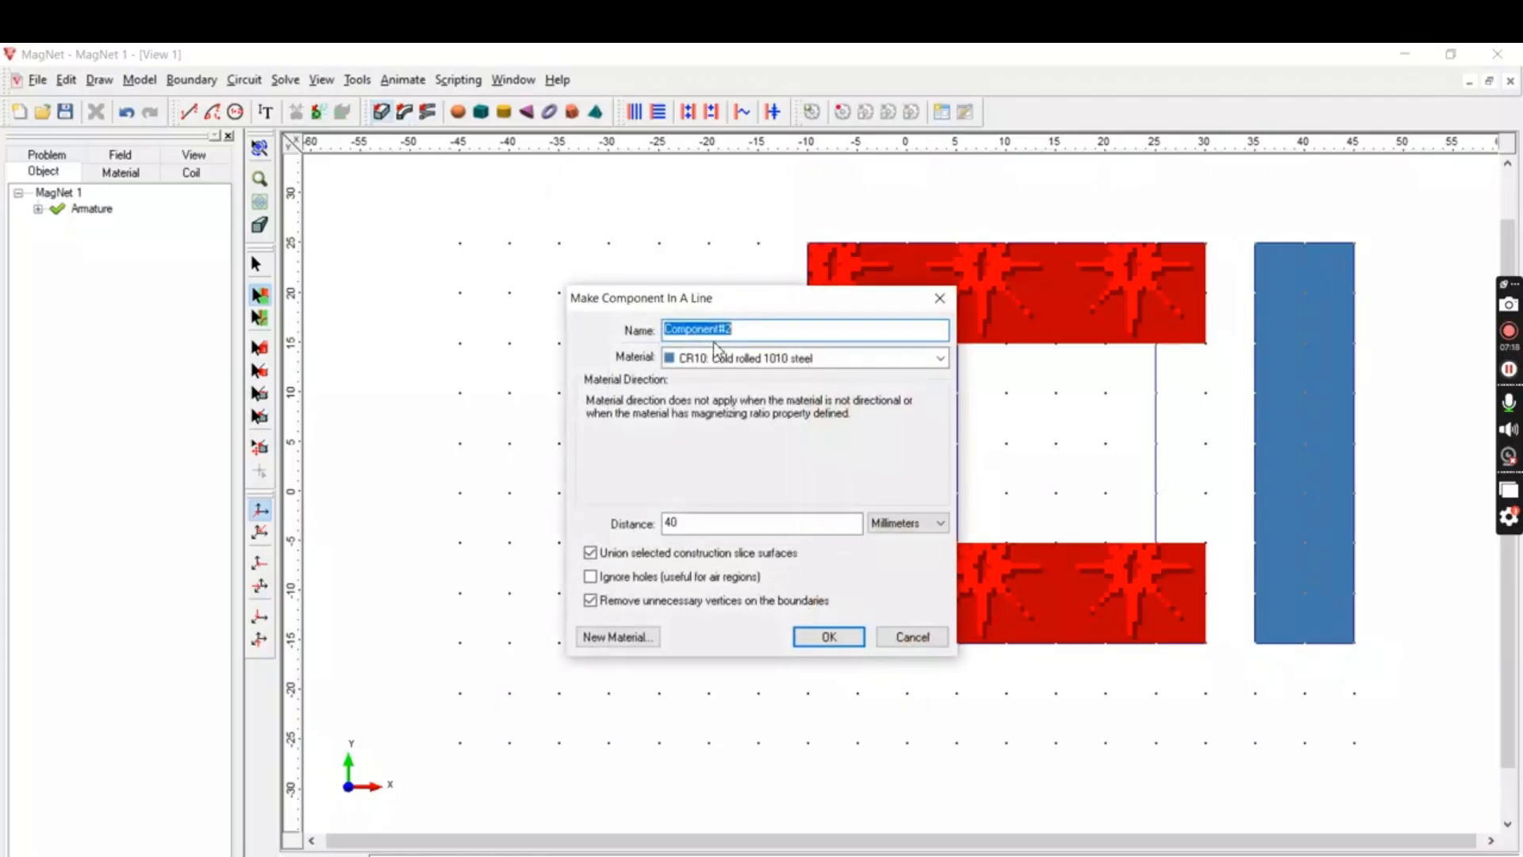
{"action": "type", "text": "core"}
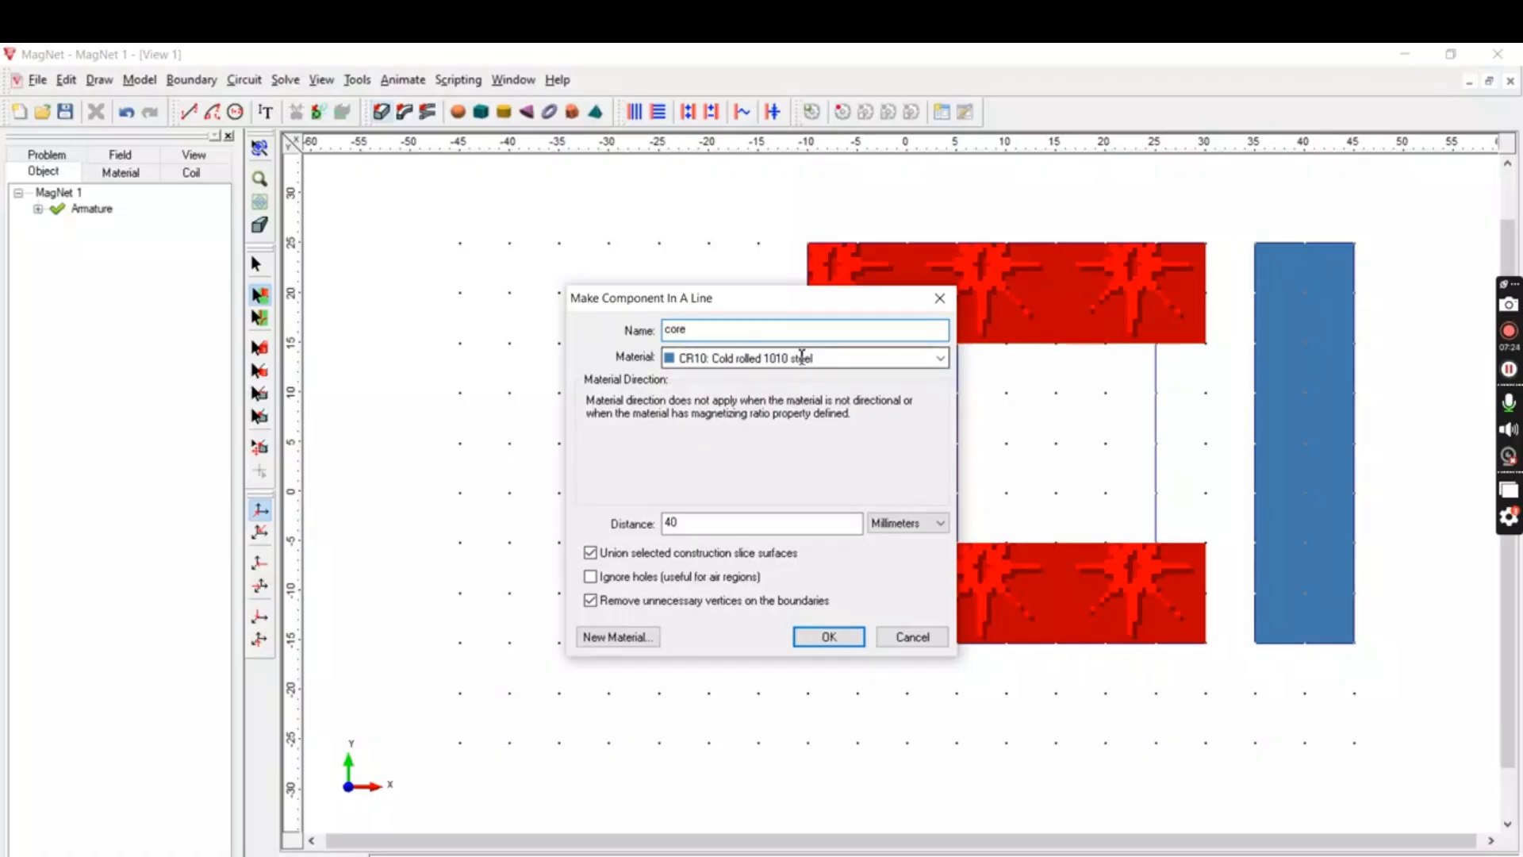
{"action": "left_click", "coordinate": [821, 640]}
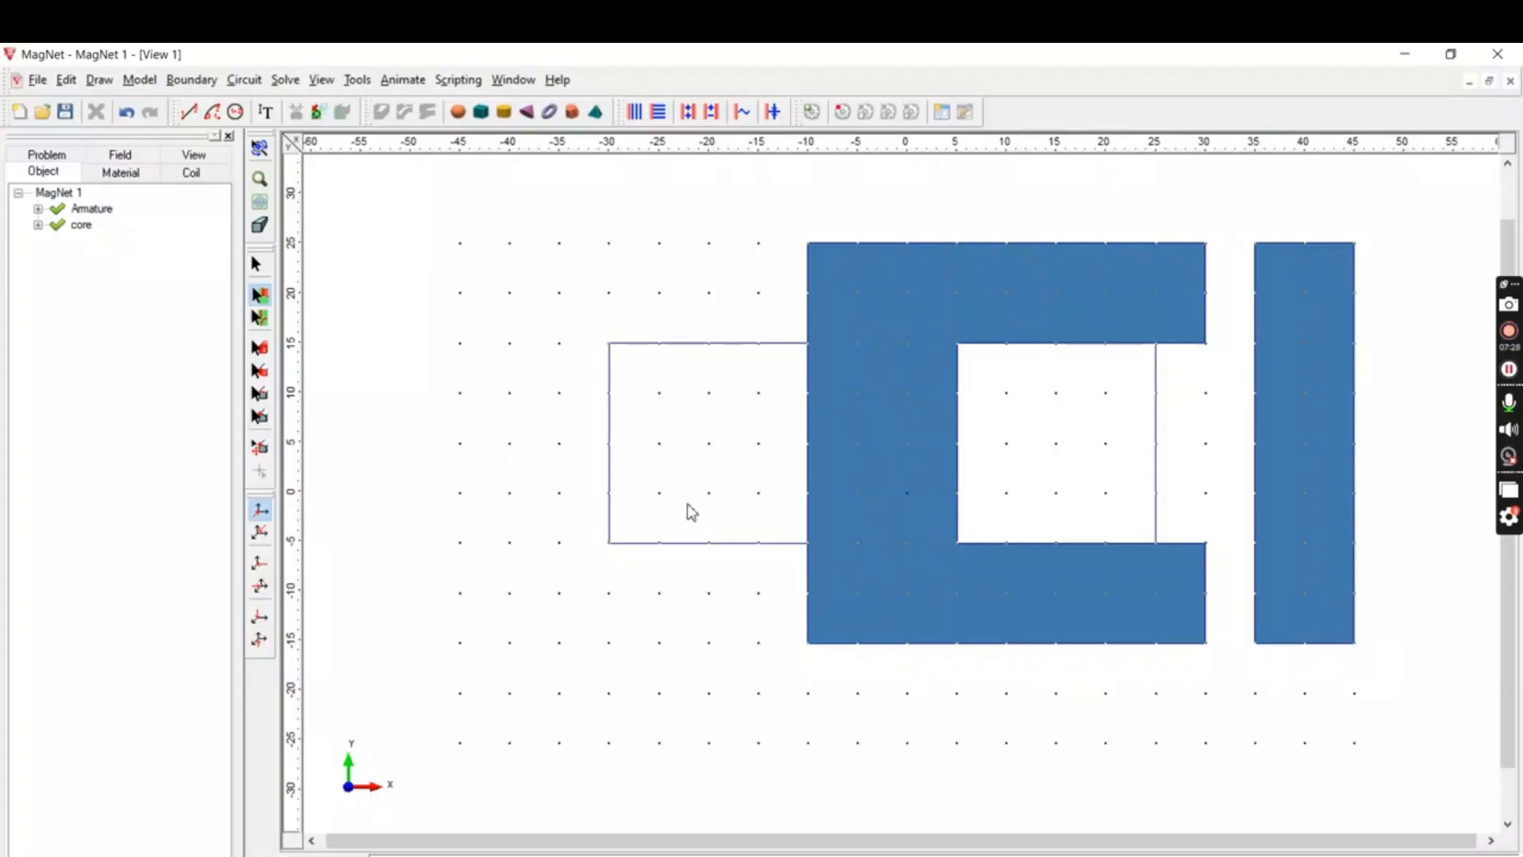
Step: Select the coil side 1 square outside the core and start a line component named coil1
{"action": "left_click", "coordinate": [691, 512]}
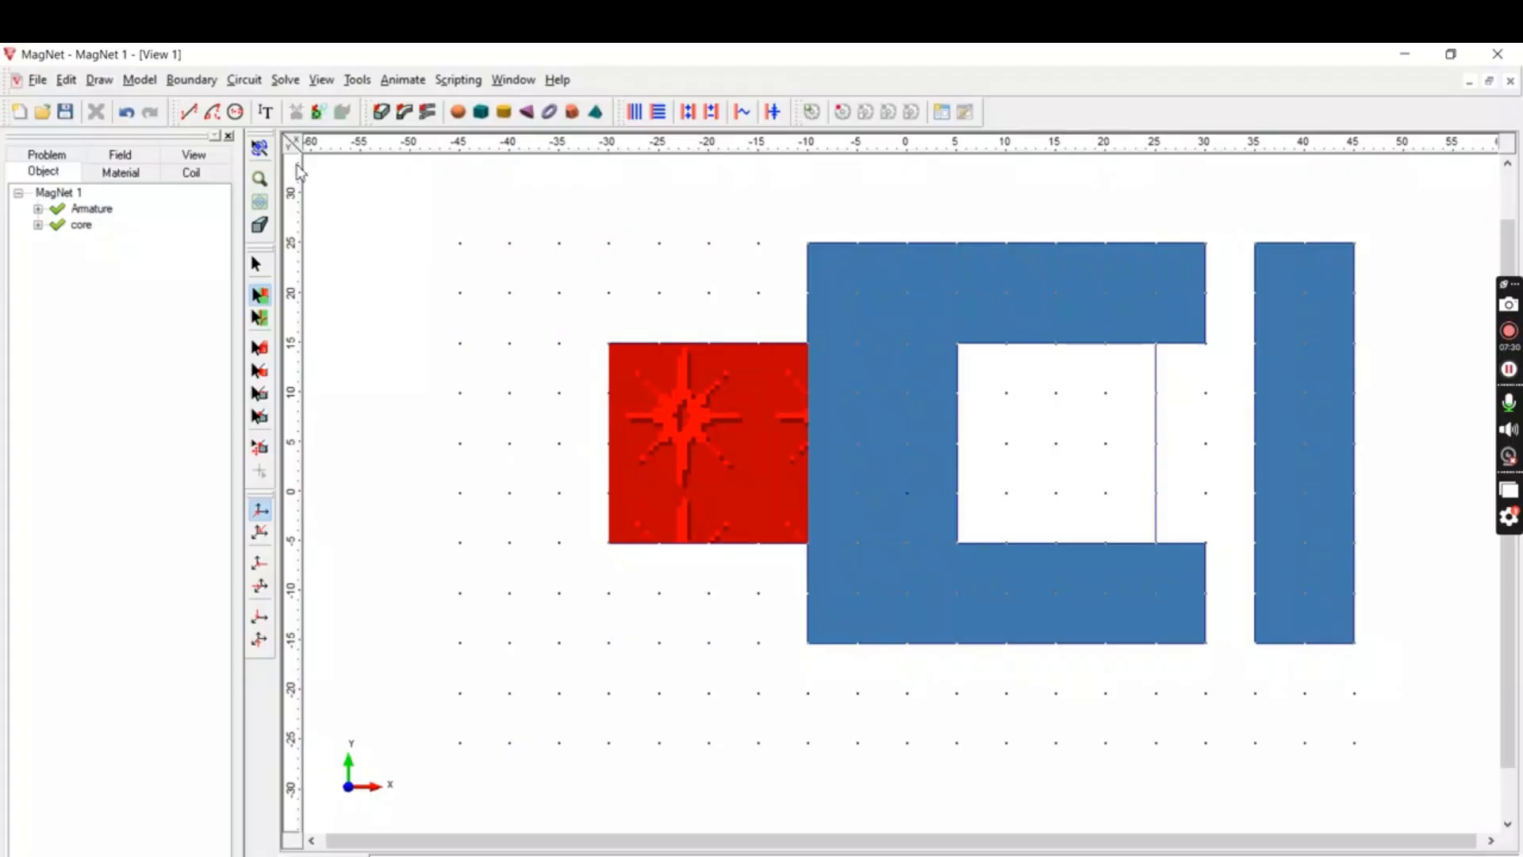
{"action": "left_click", "coordinate": [381, 113]}
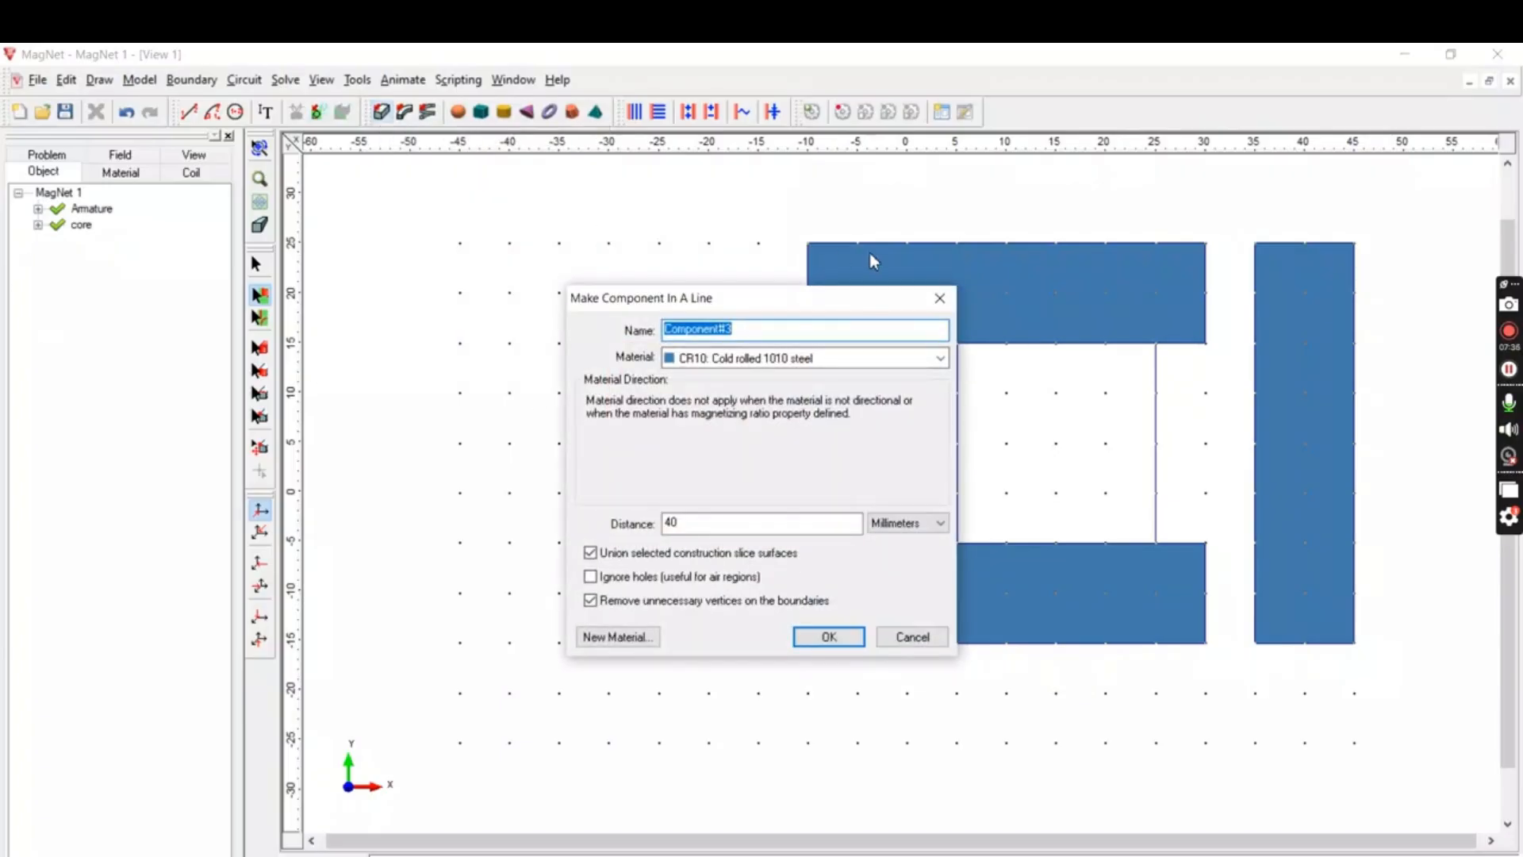
{"action": "left_click", "coordinate": [940, 299]}
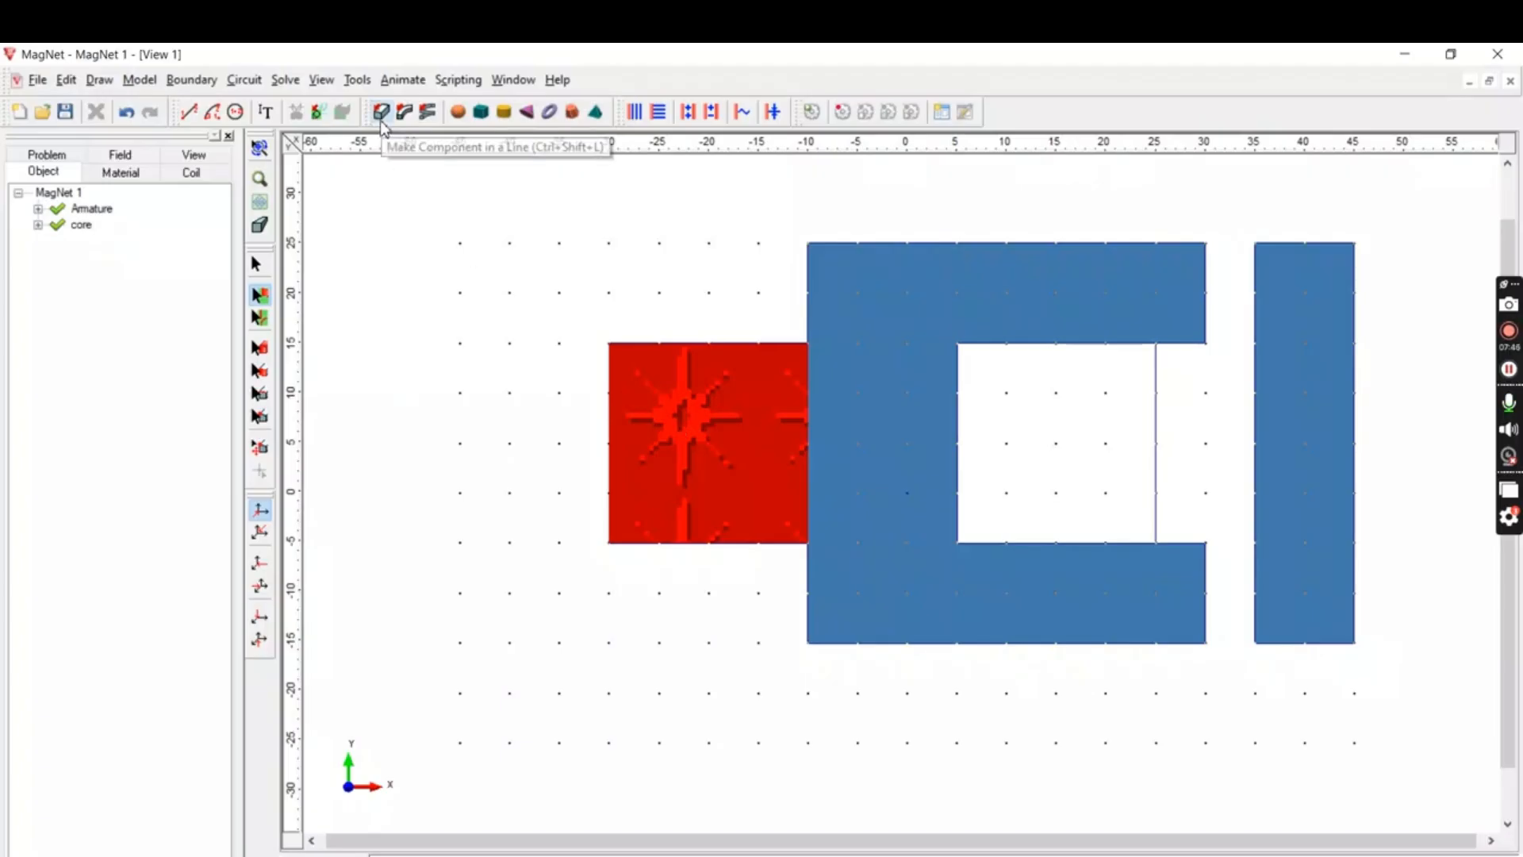
{"action": "key", "text": "ctrl+shift+l"}
{"action": "type", "text": "c"}
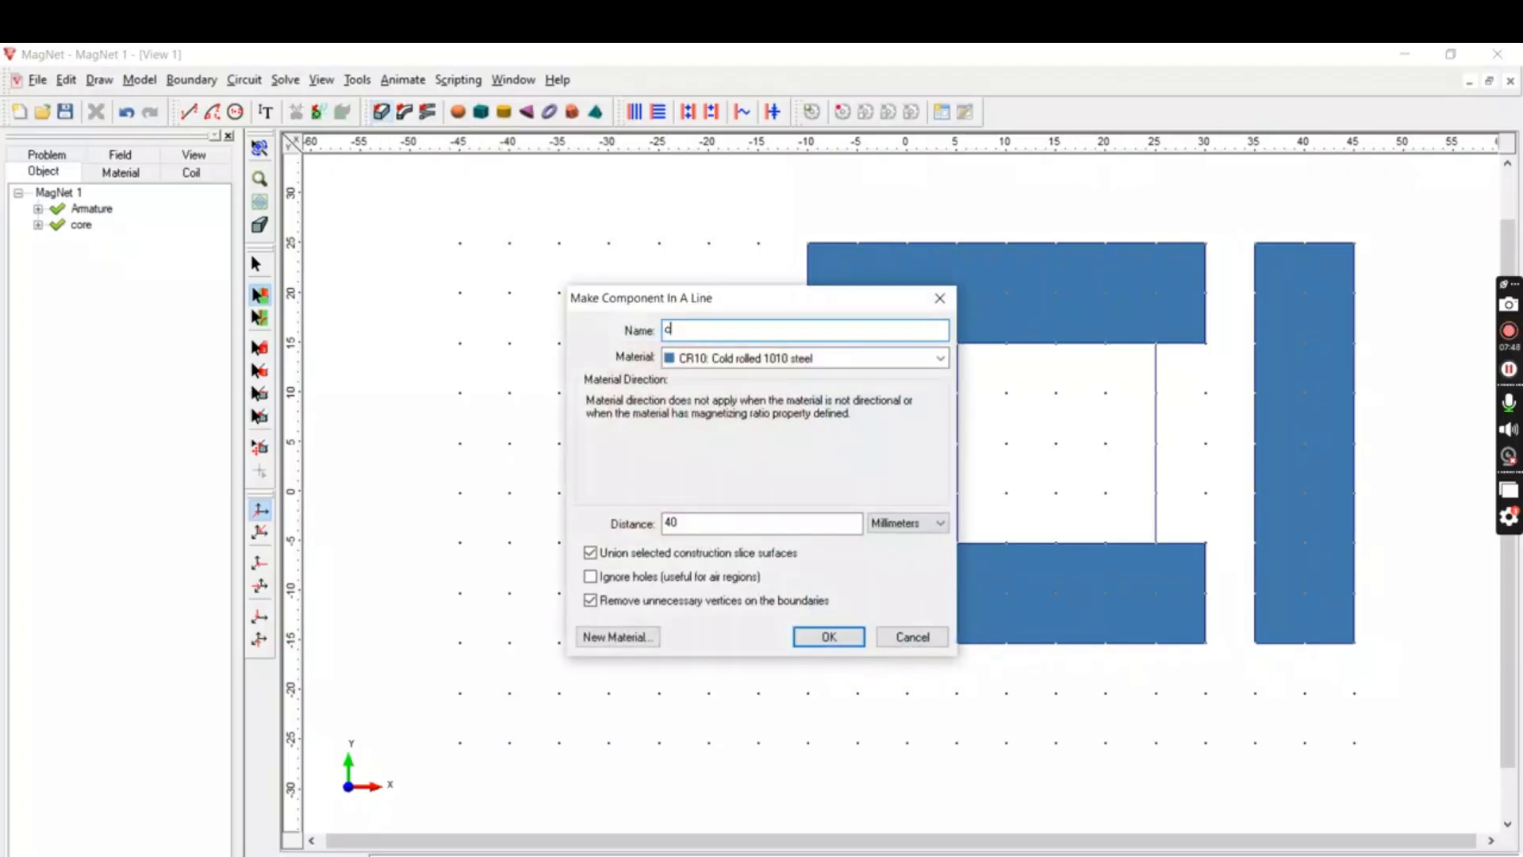
{"action": "type", "text": "oil1"}
{"action": "key", "text": "Tab"}
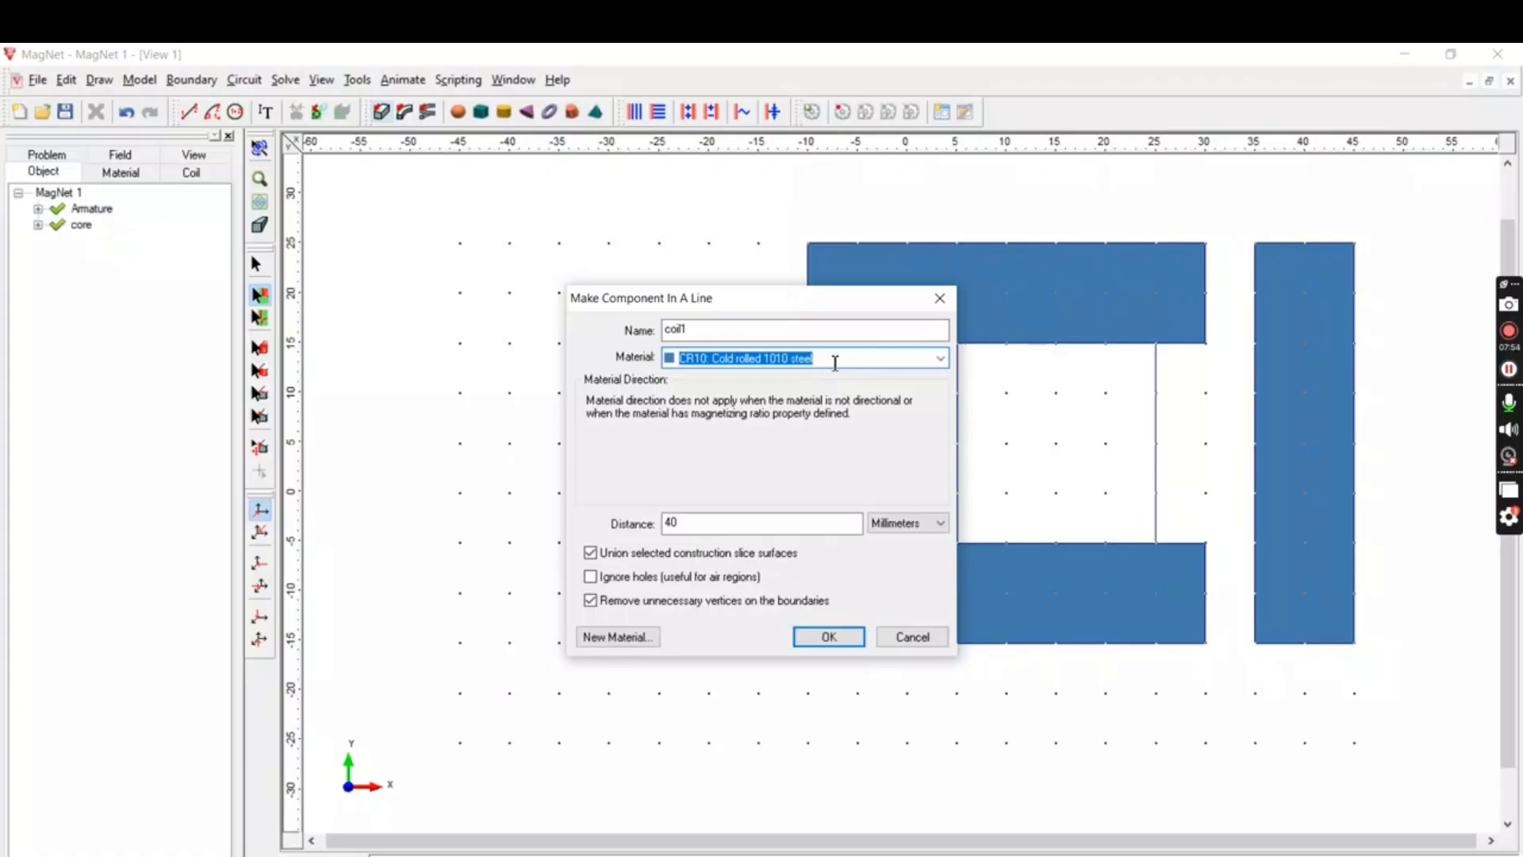
Step: Set coil1's material to Copper: 5.77e7 Siemens/meter and create the component with a 40 mm distance
{"action": "key", "text": "BackSpace"}
{"action": "type", "text": "c"}
{"action": "type", "text": "Copper: C10100"}
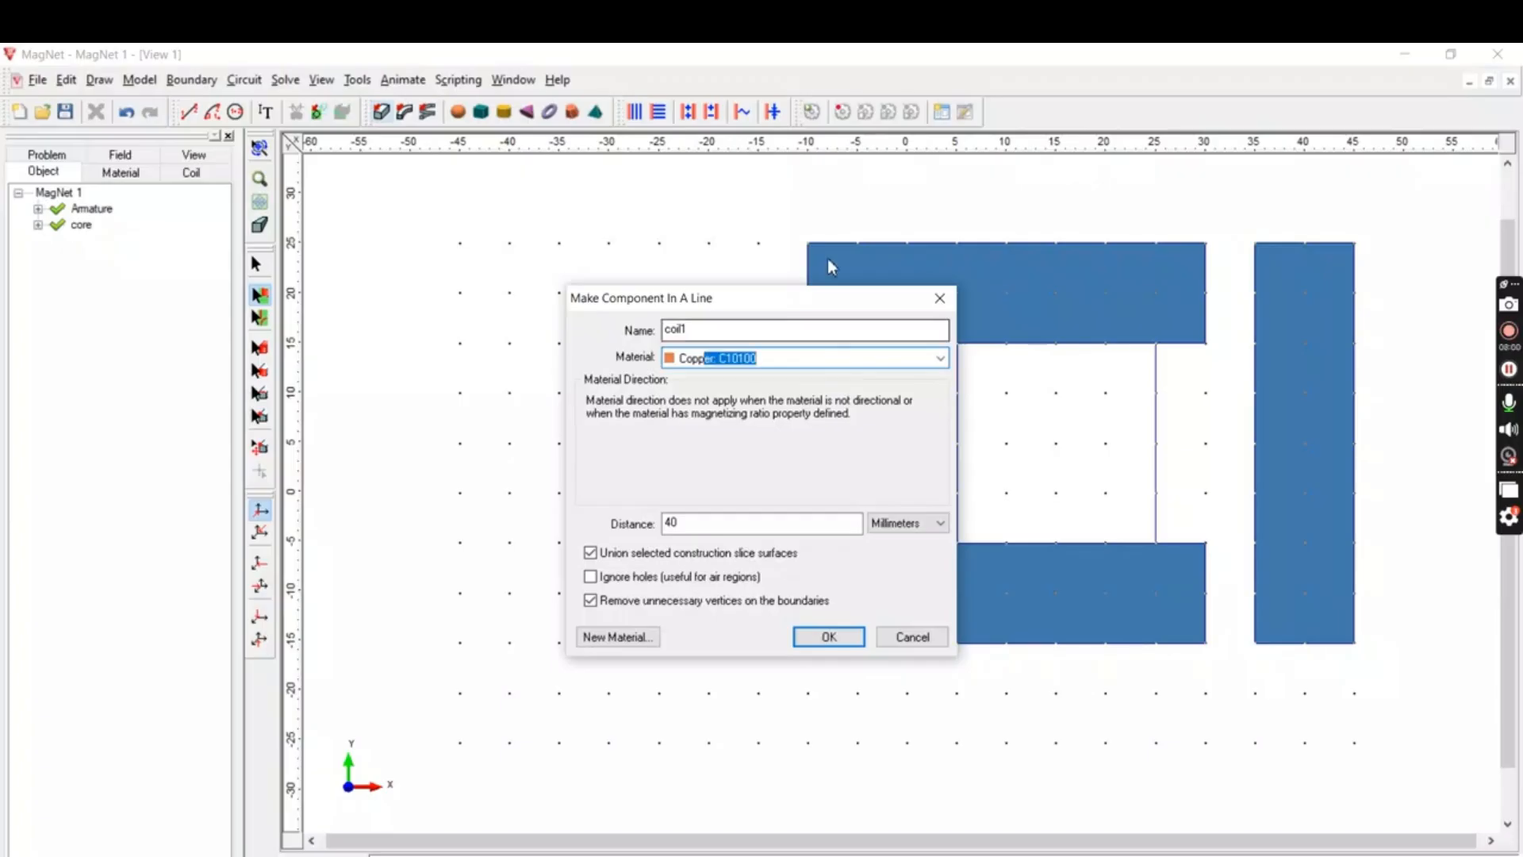
{"action": "left_click", "coordinate": [941, 359]}
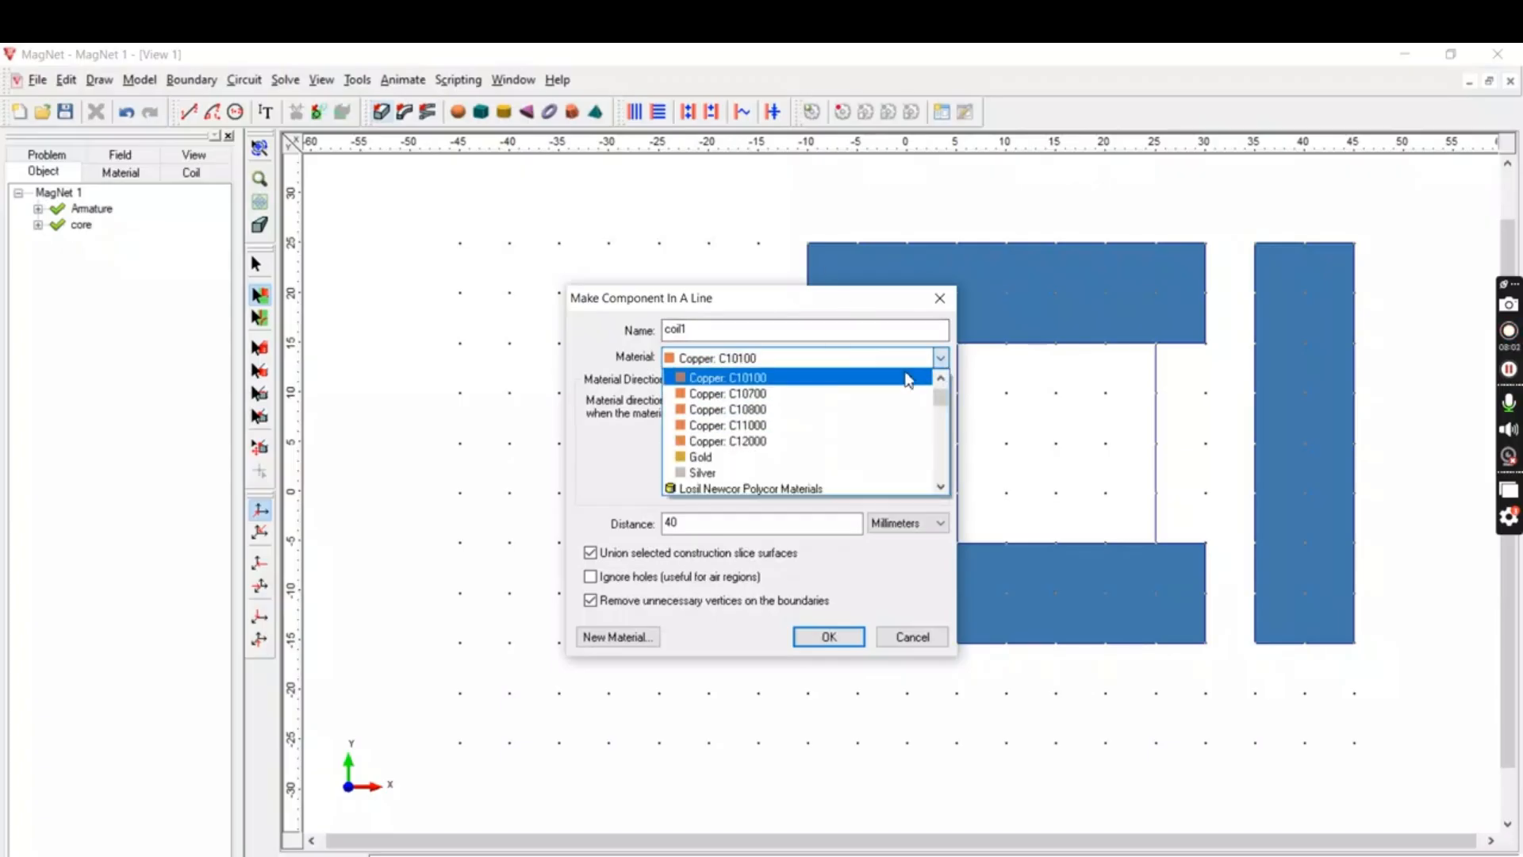
{"action": "scroll", "coordinate": [891, 393], "scroll_direction": "down", "scroll_amount": 3}
{"action": "scroll", "coordinate": [892, 397], "scroll_direction": "down", "scroll_amount": 4}
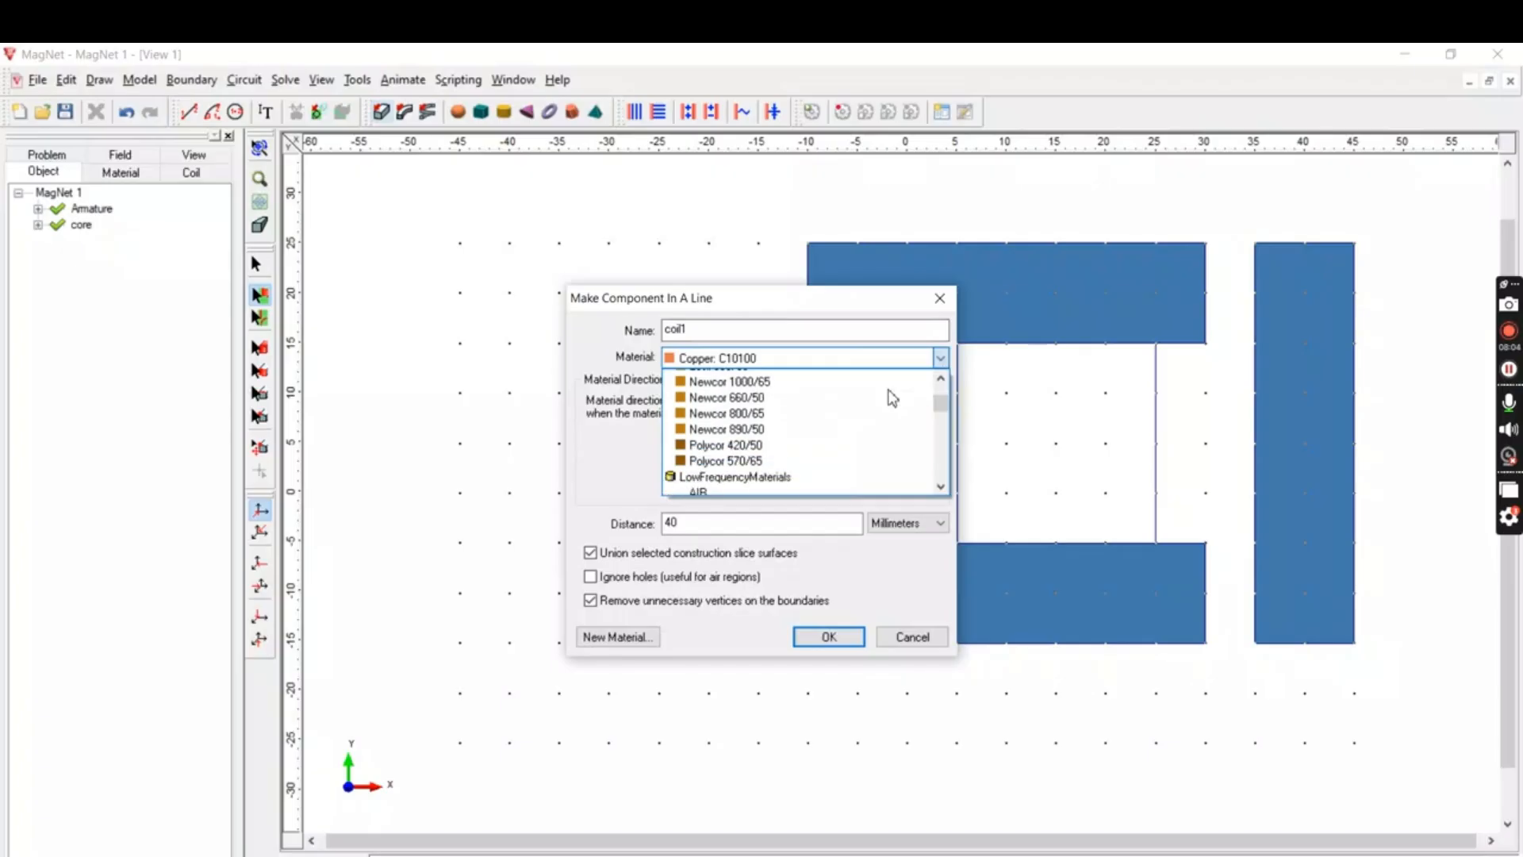
{"action": "scroll", "coordinate": [891, 407], "scroll_direction": "down", "scroll_amount": 5}
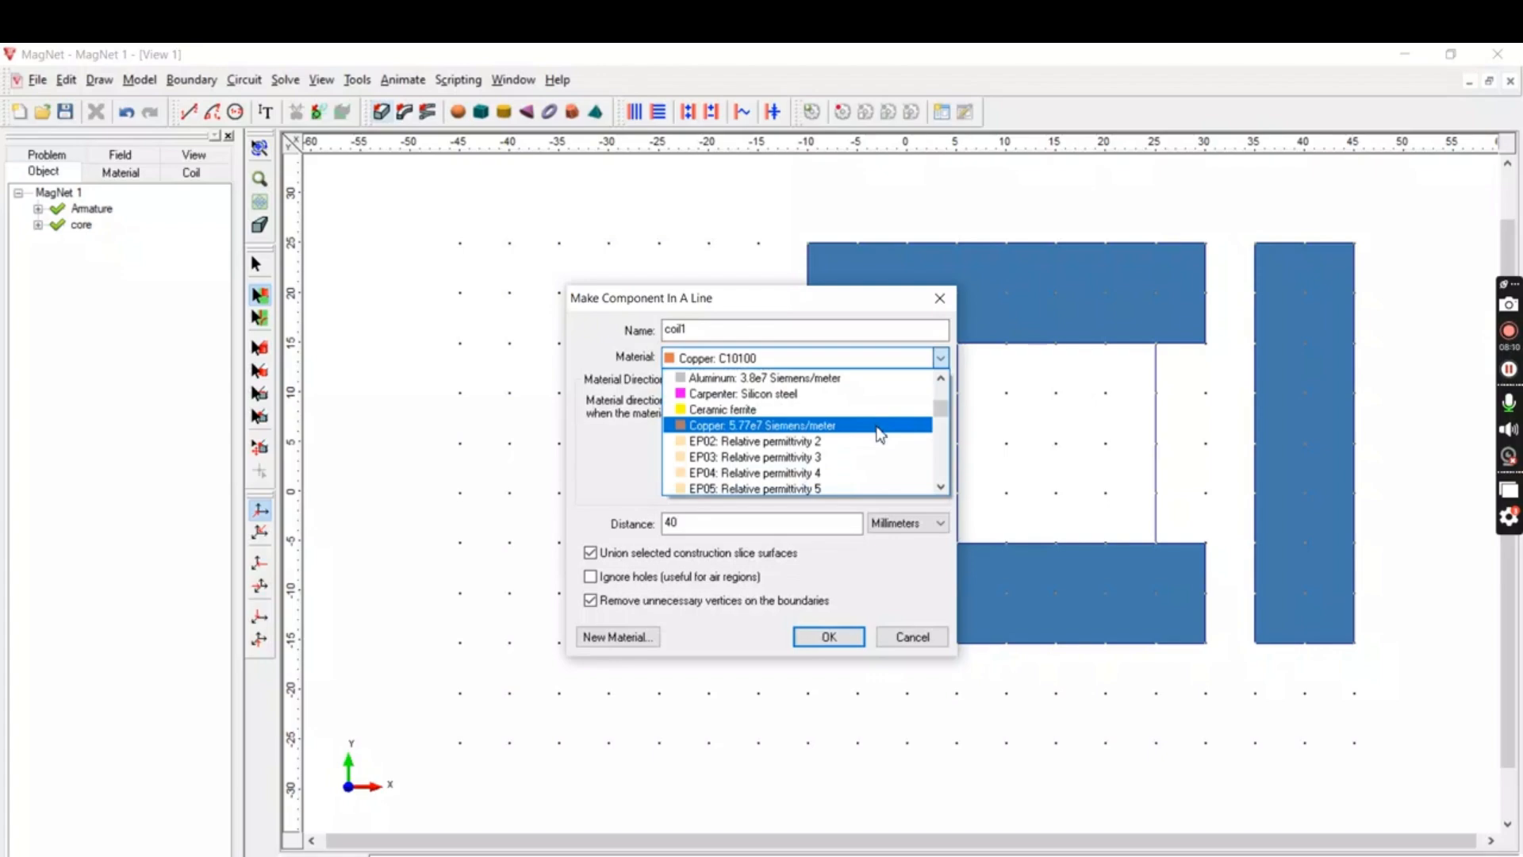
{"action": "left_click", "coordinate": [877, 427]}
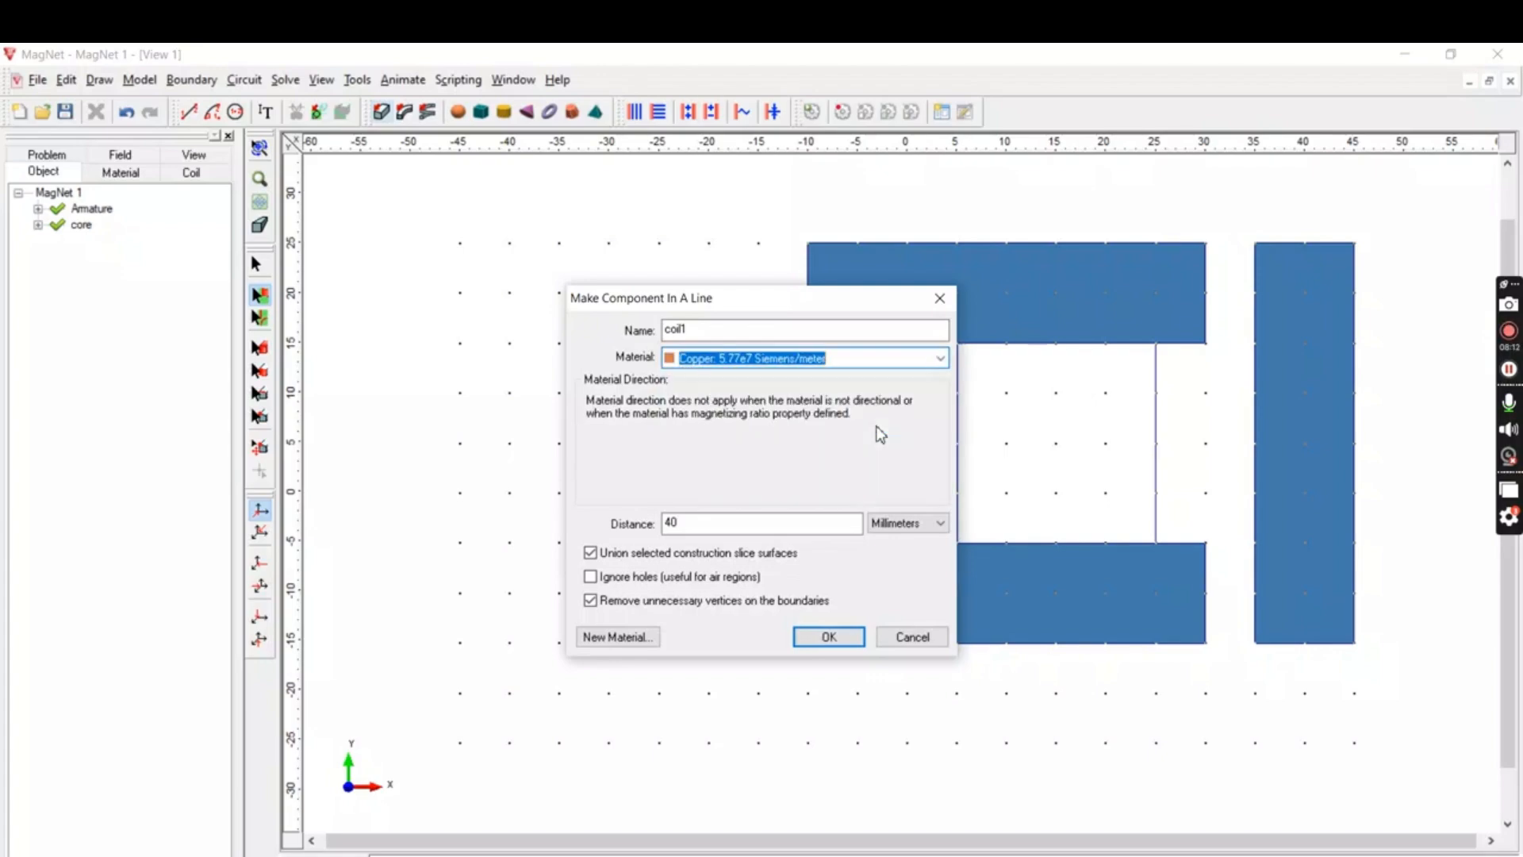
{"action": "left_click", "coordinate": [829, 639]}
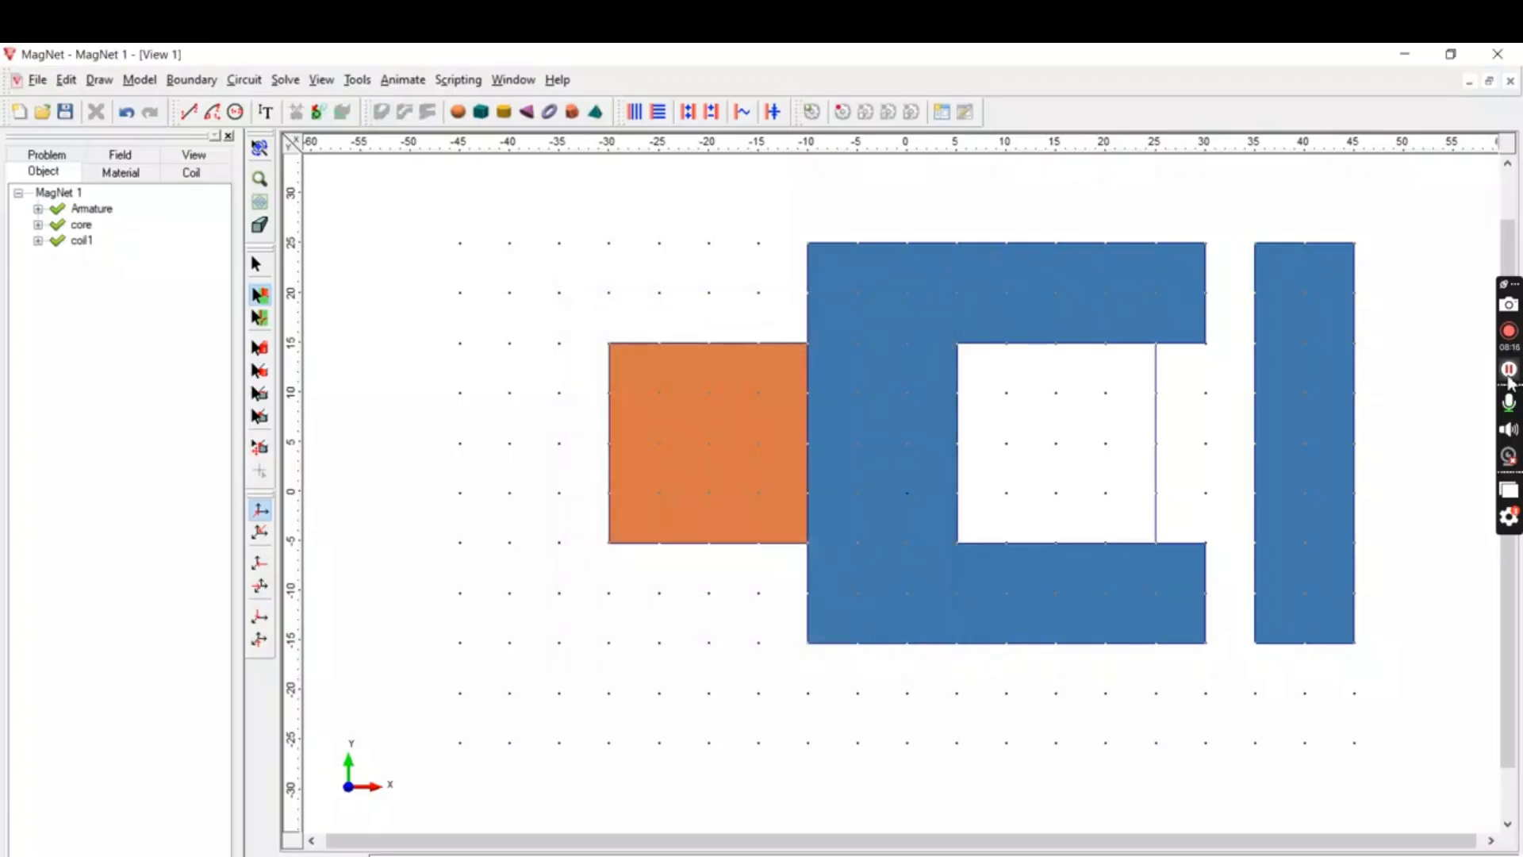
{"action": "left_click", "coordinate": [1508, 371]}
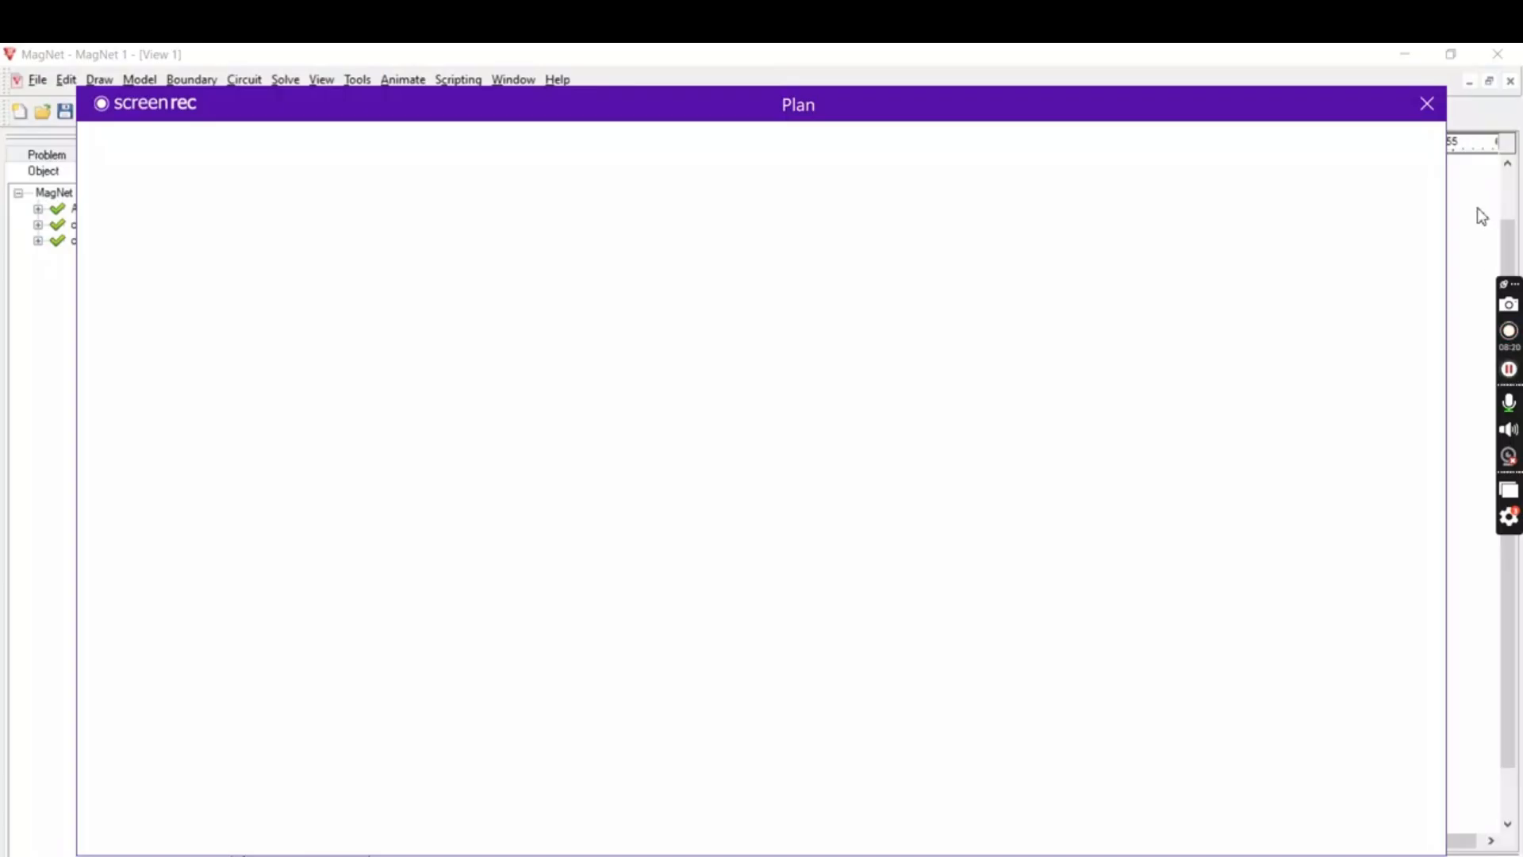
Step: Make the square inside the C-core a line component named coil2, using Copper: 5.77e7 Siemens/meter and a 40 mm distance
{"action": "left_click", "coordinate": [1427, 103]}
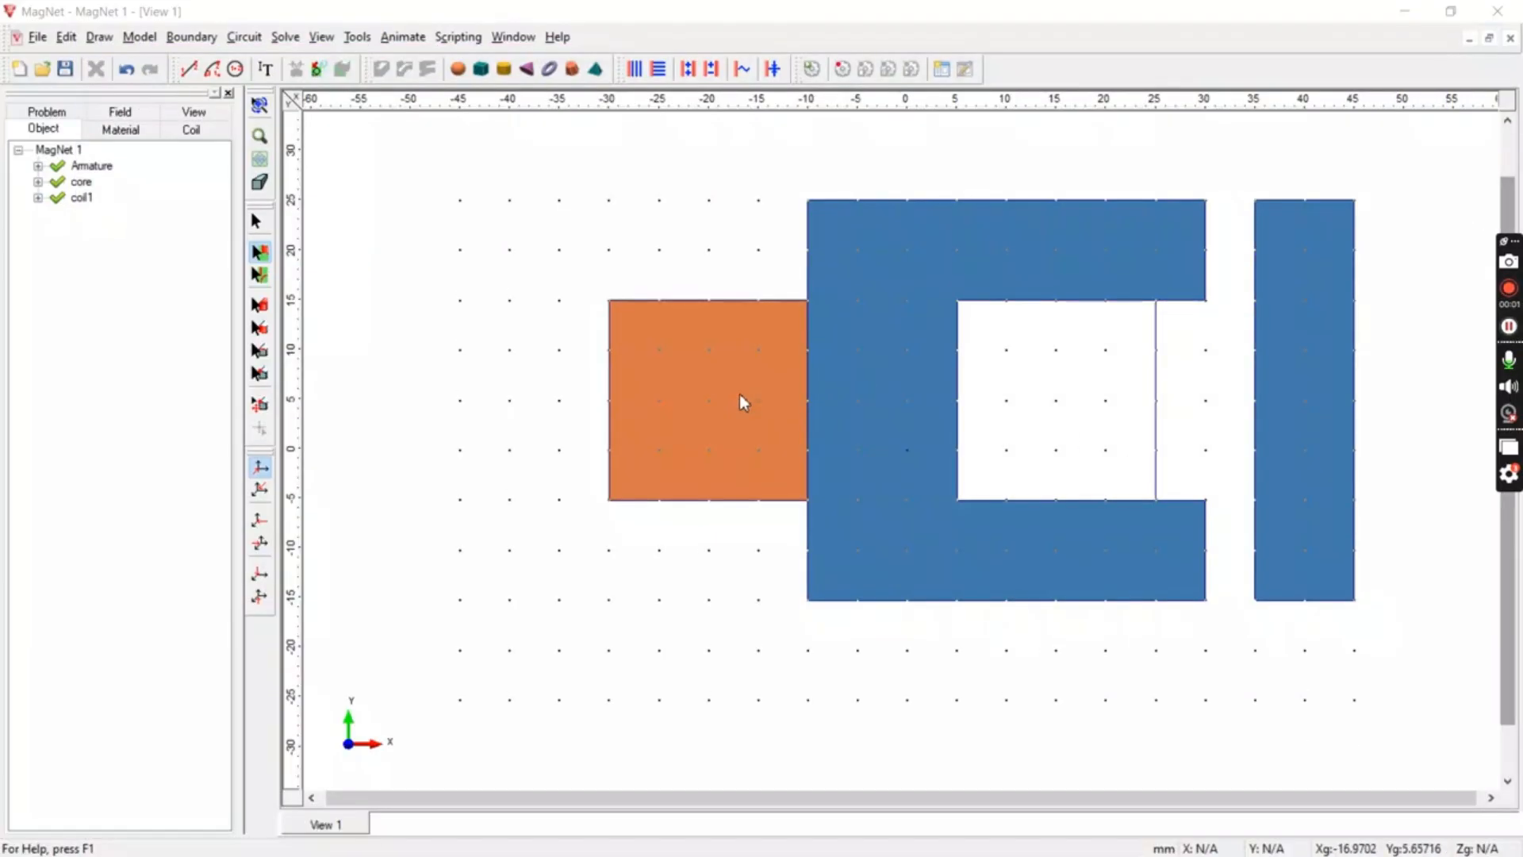
{"action": "left_click", "coordinate": [259, 254]}
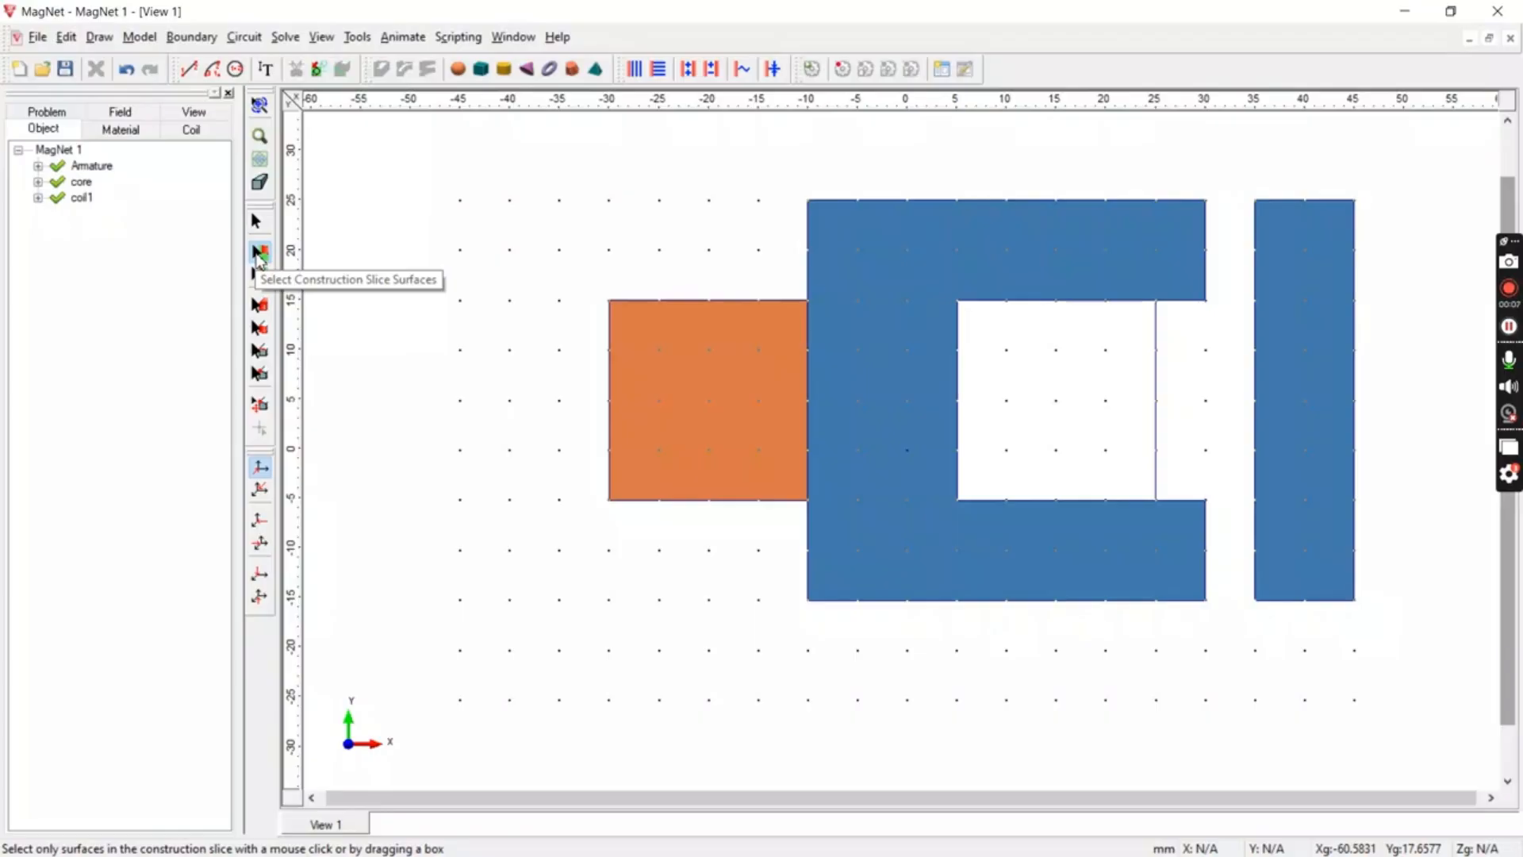
{"action": "left_click", "coordinate": [1010, 408]}
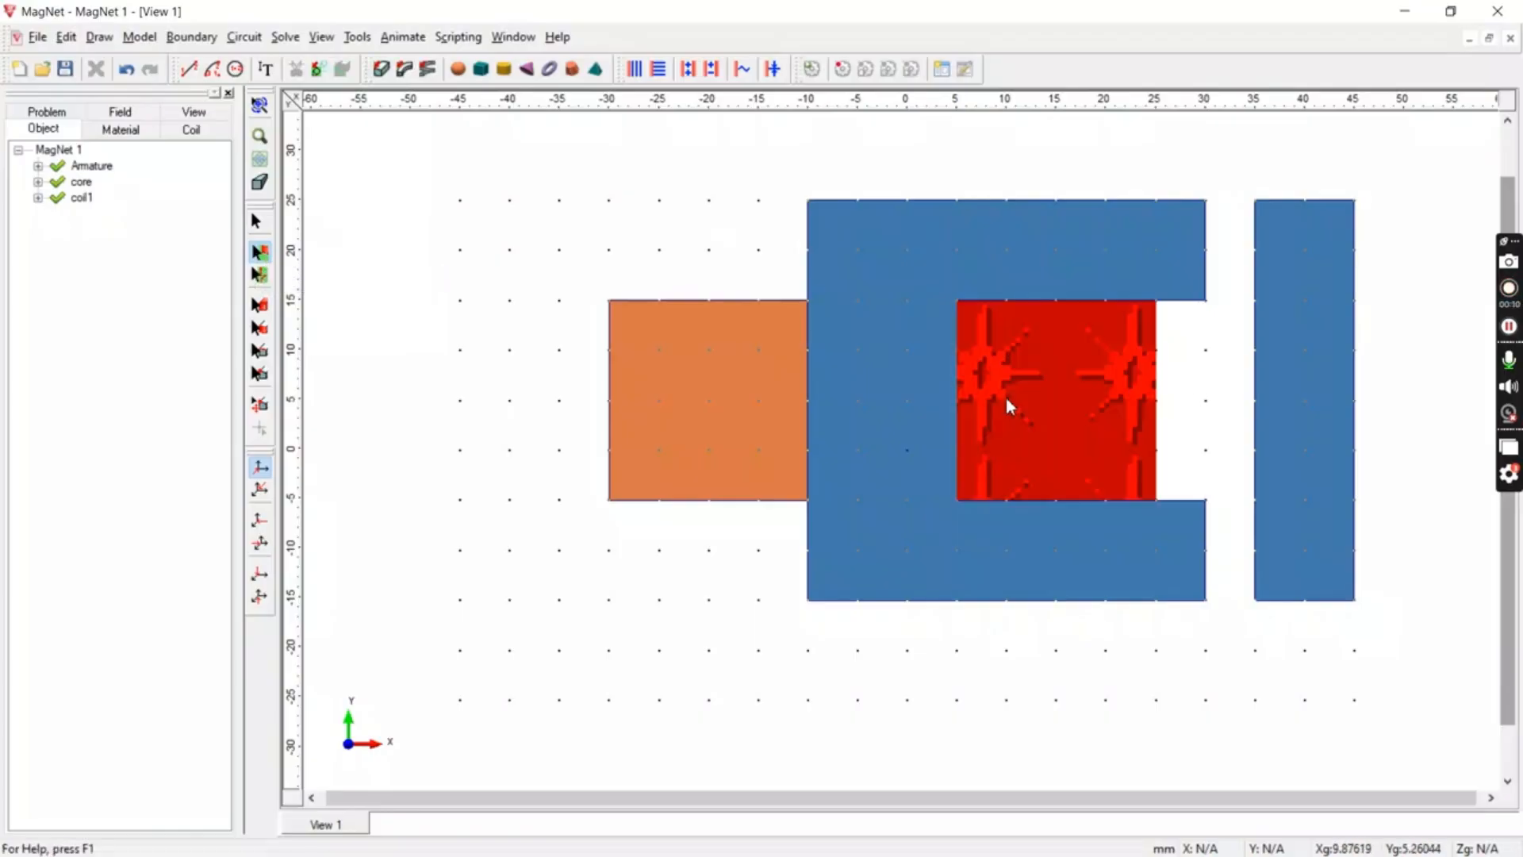
{"action": "left_click", "coordinate": [382, 69]}
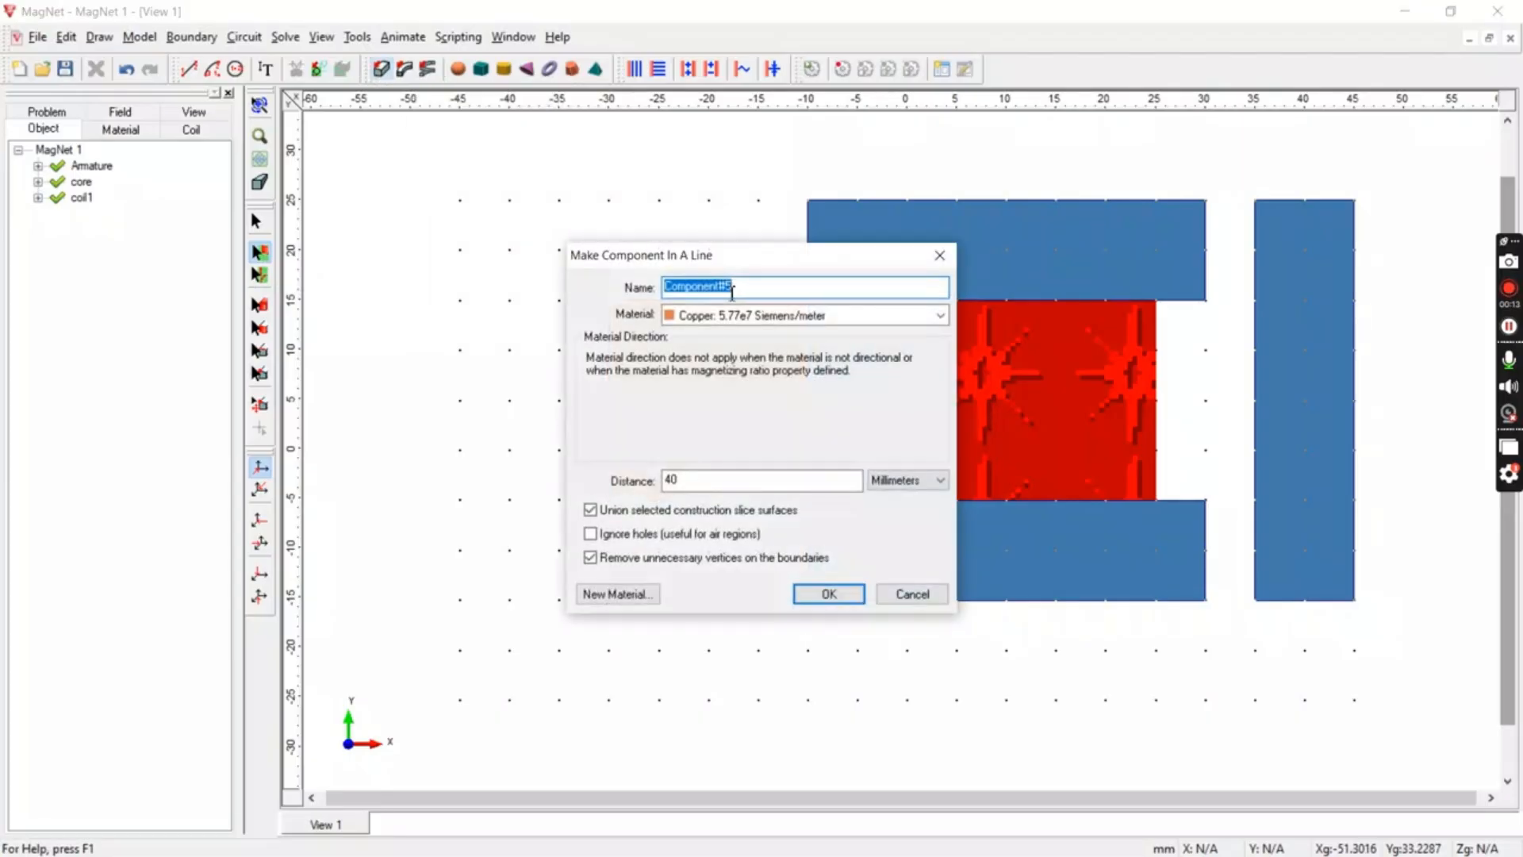
{"action": "type", "text": "coil2"}
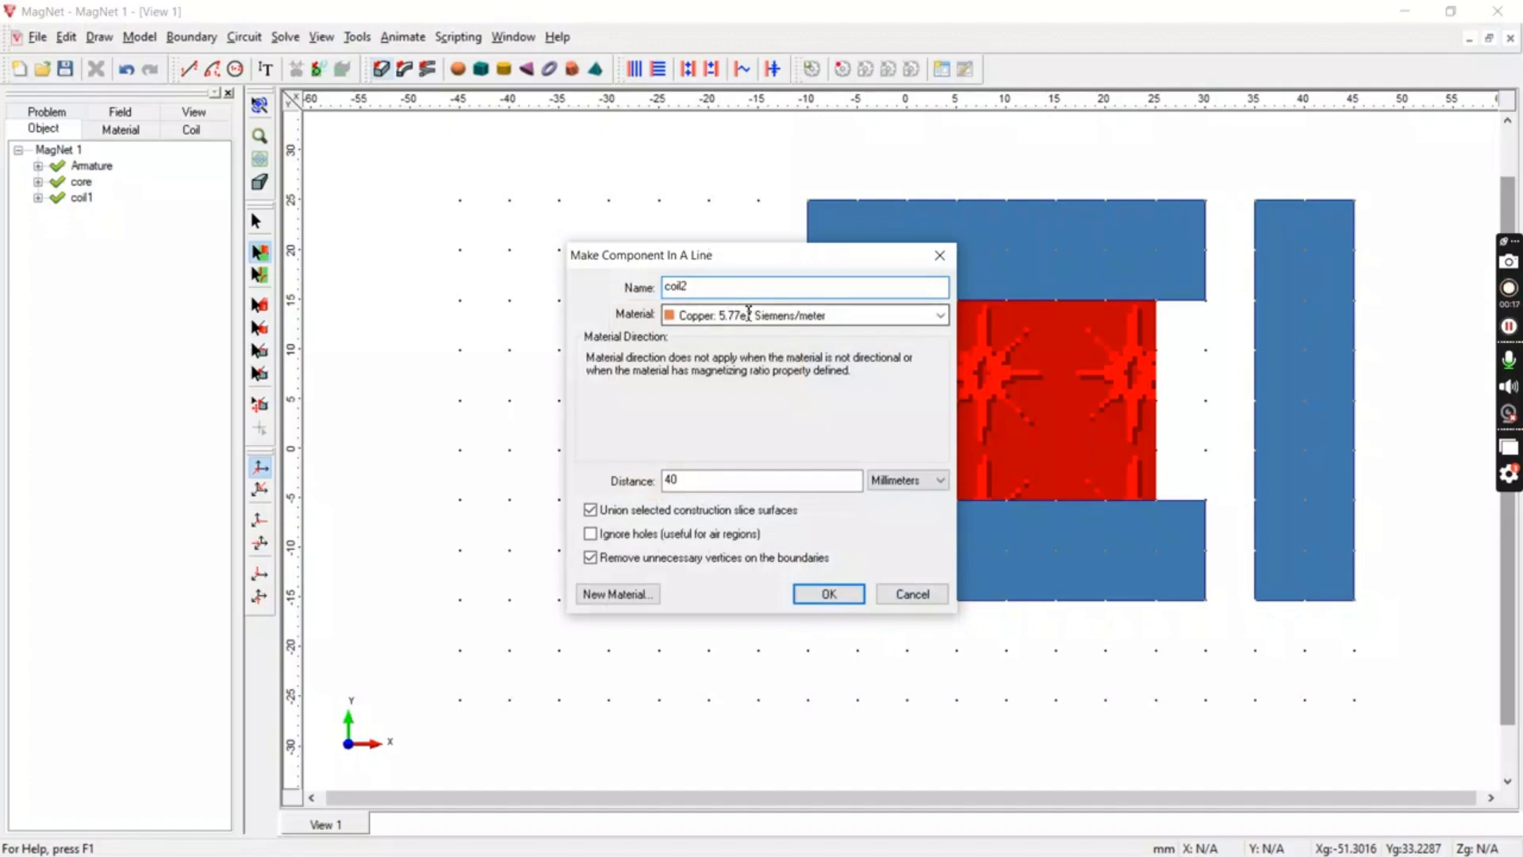
{"action": "left_click", "coordinate": [825, 599]}
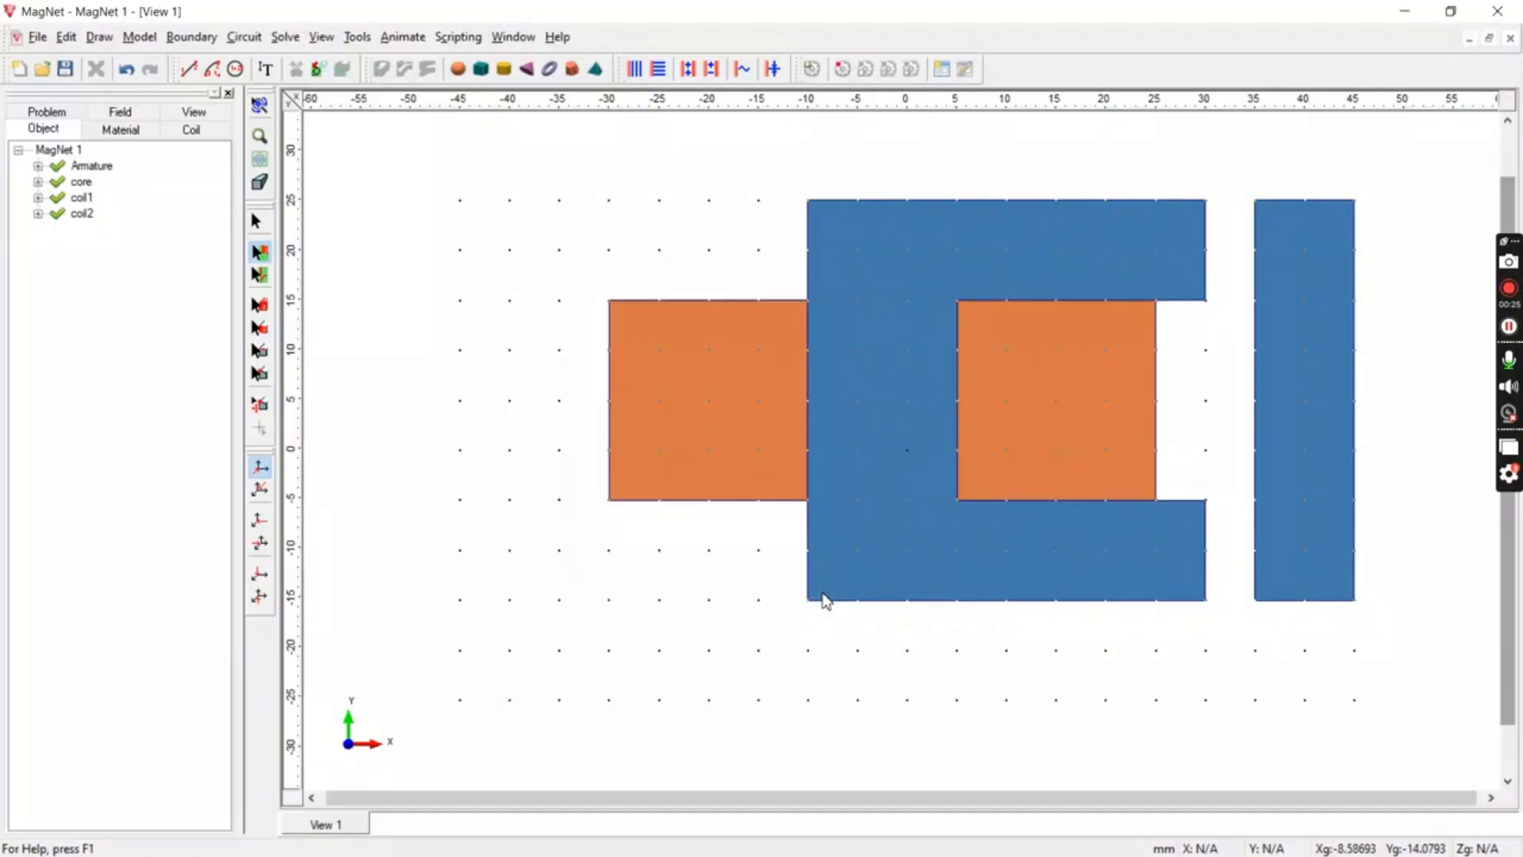
Step: Draw a circle enclosing all the parts, centred at (10, 5) and passing through (-35, 15)
{"action": "left_click", "coordinate": [235, 70]}
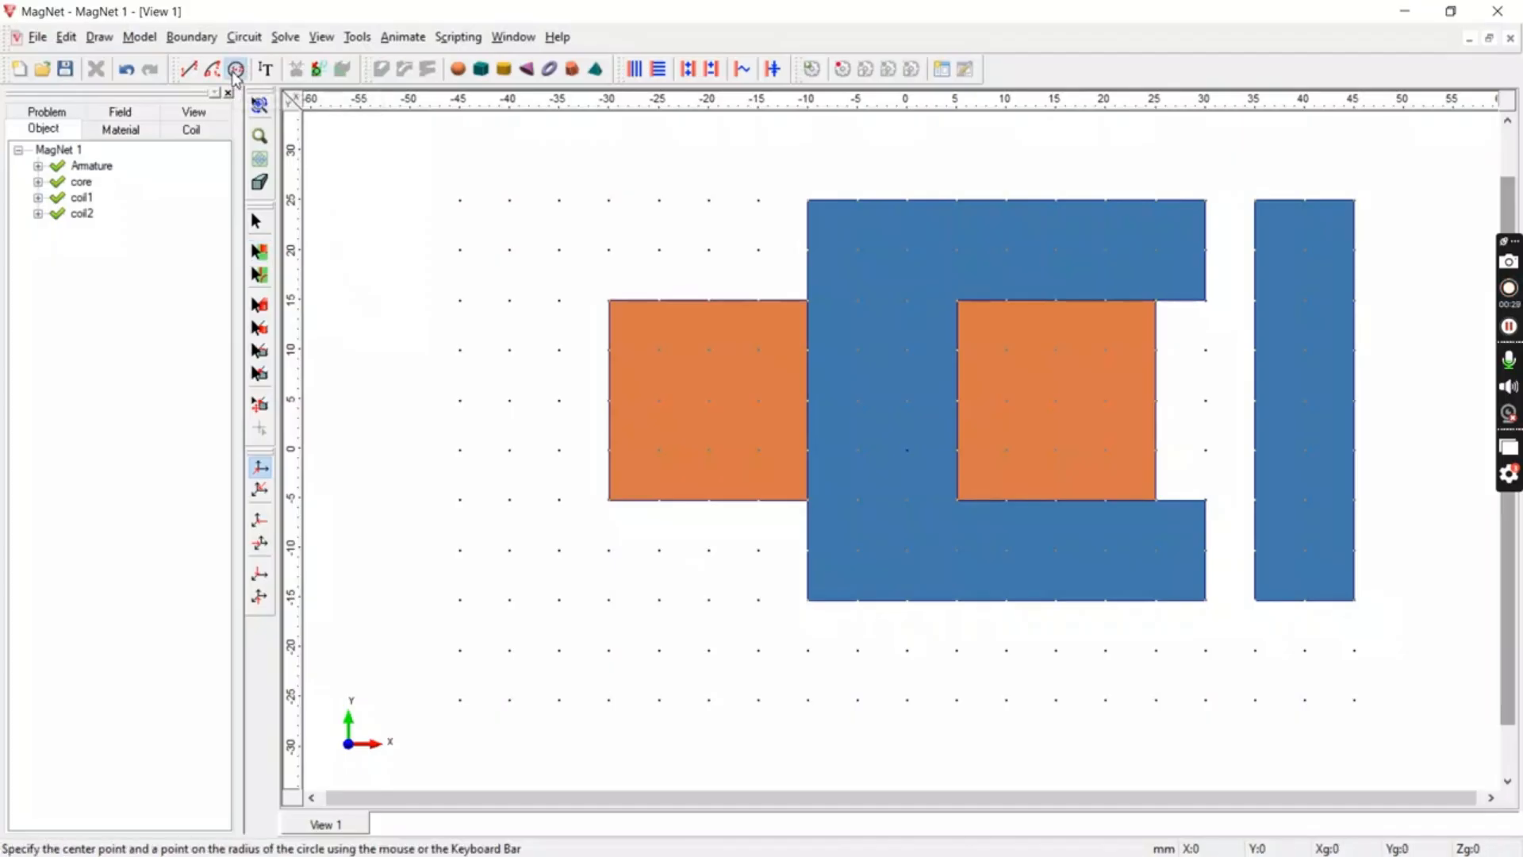
{"action": "left_click", "coordinate": [1007, 399]}
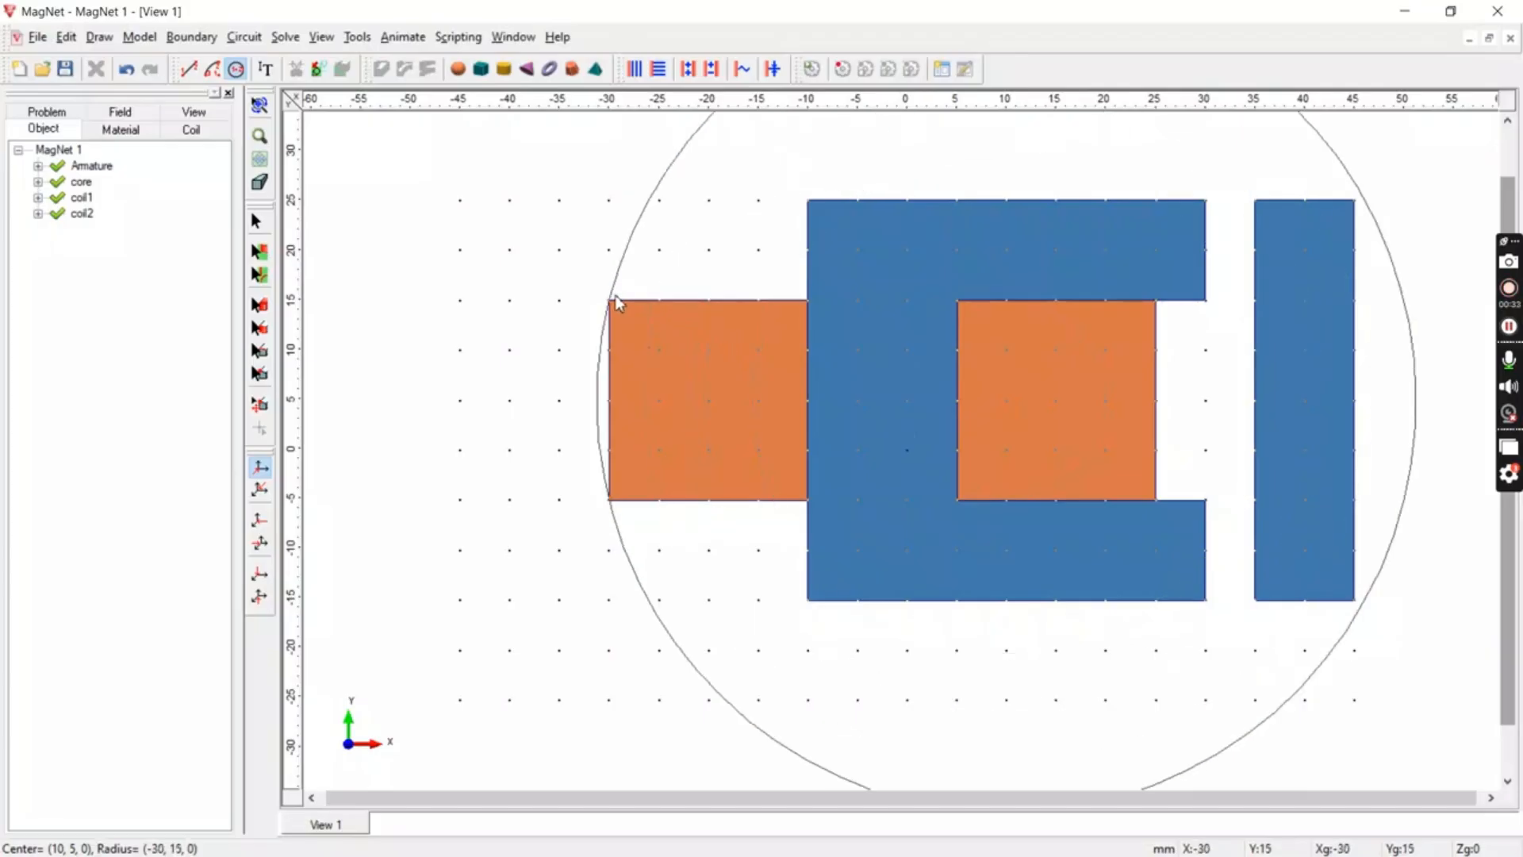
{"action": "left_click", "coordinate": [583, 297]}
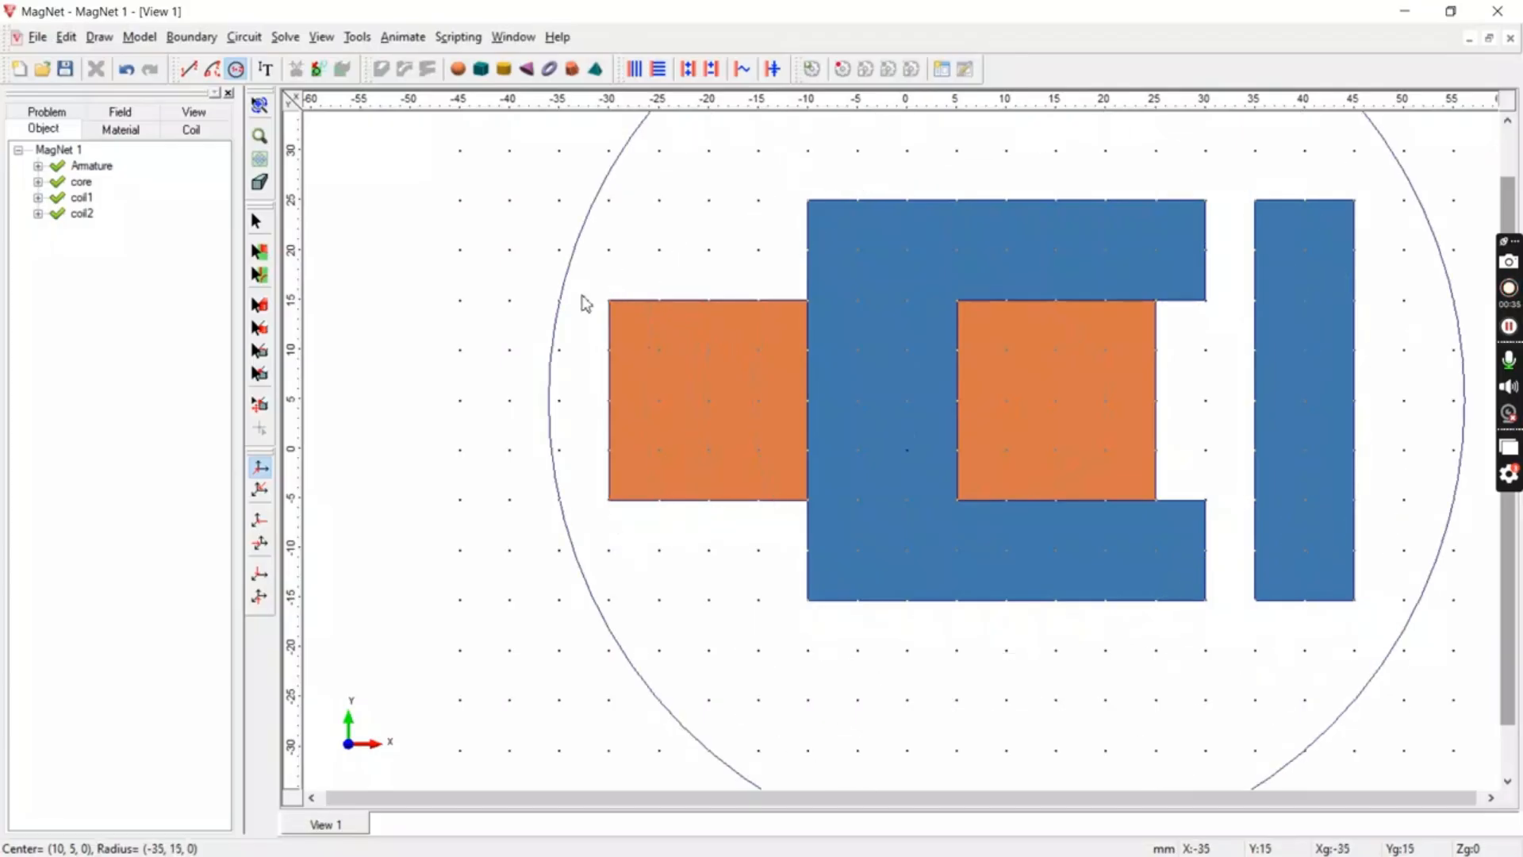
{"action": "left_click", "coordinate": [258, 162]}
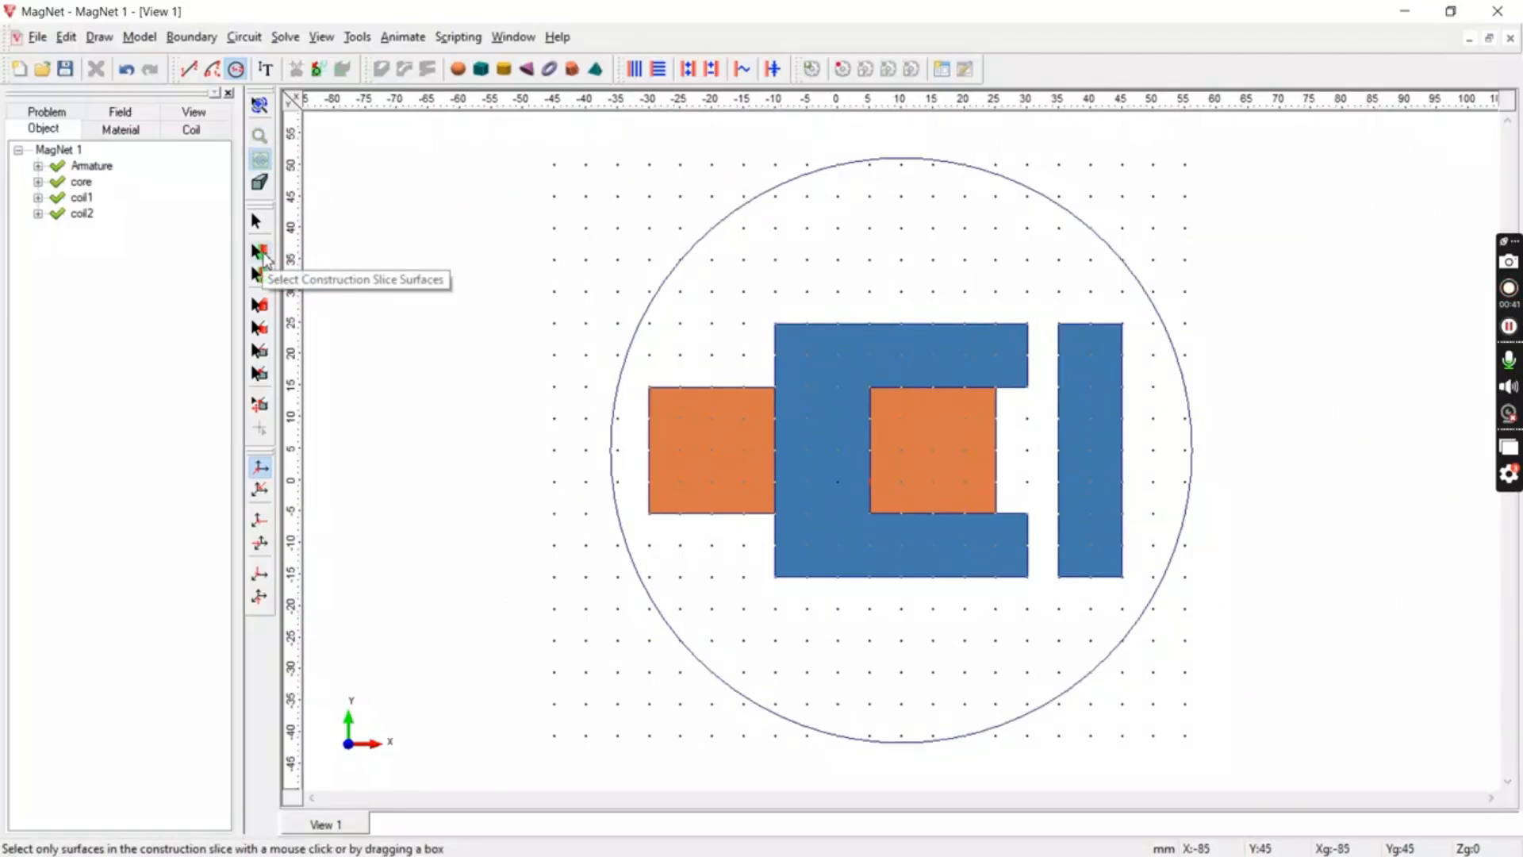
Step: Select the circle's surface around the parts and start a line component named Air with the material AIR
{"action": "left_click", "coordinate": [262, 254]}
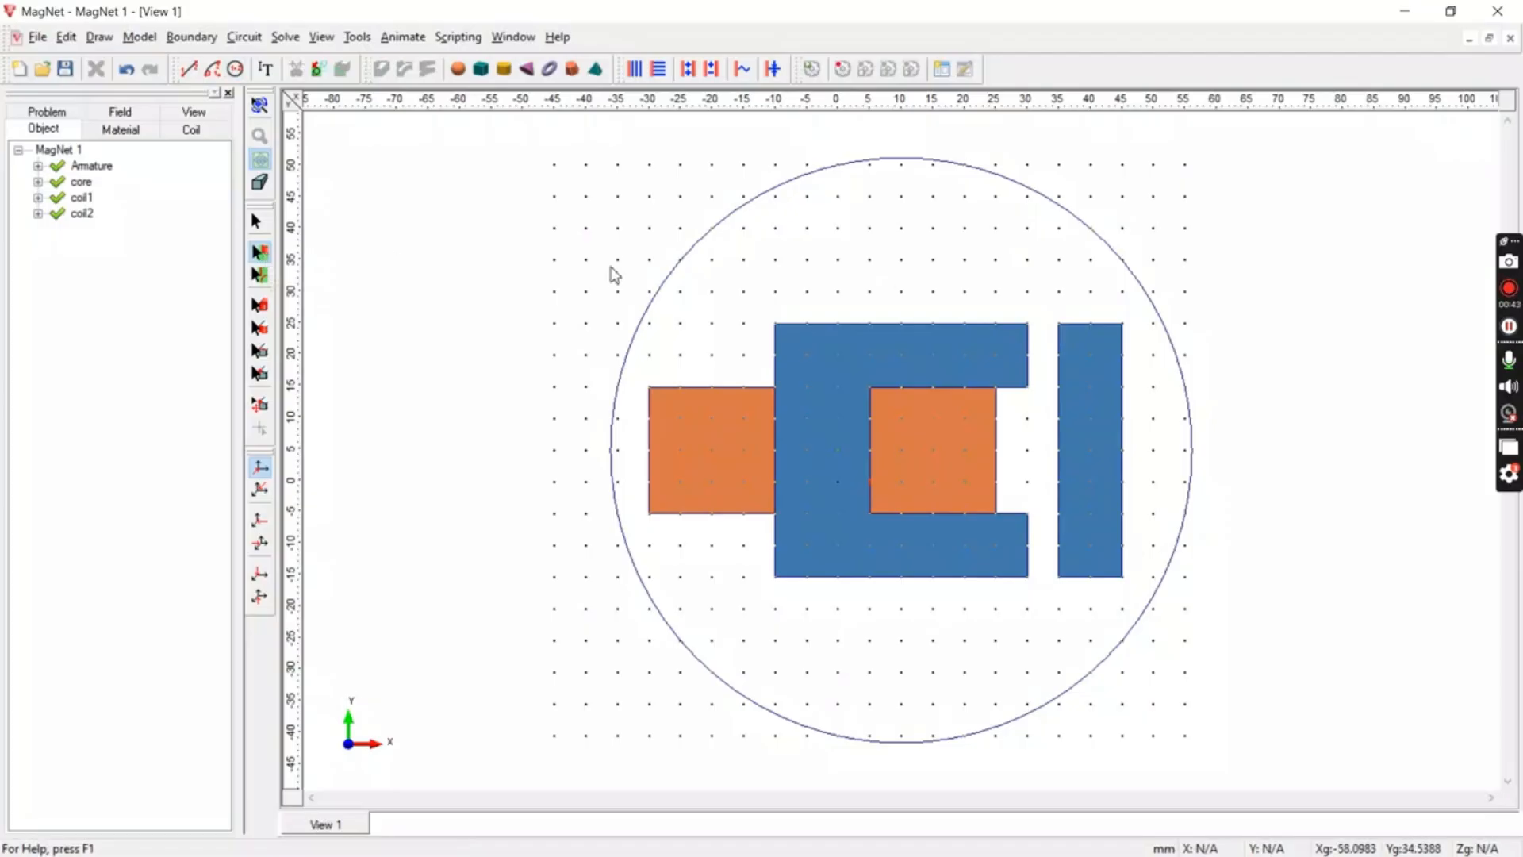
{"action": "left_click", "coordinate": [745, 262]}
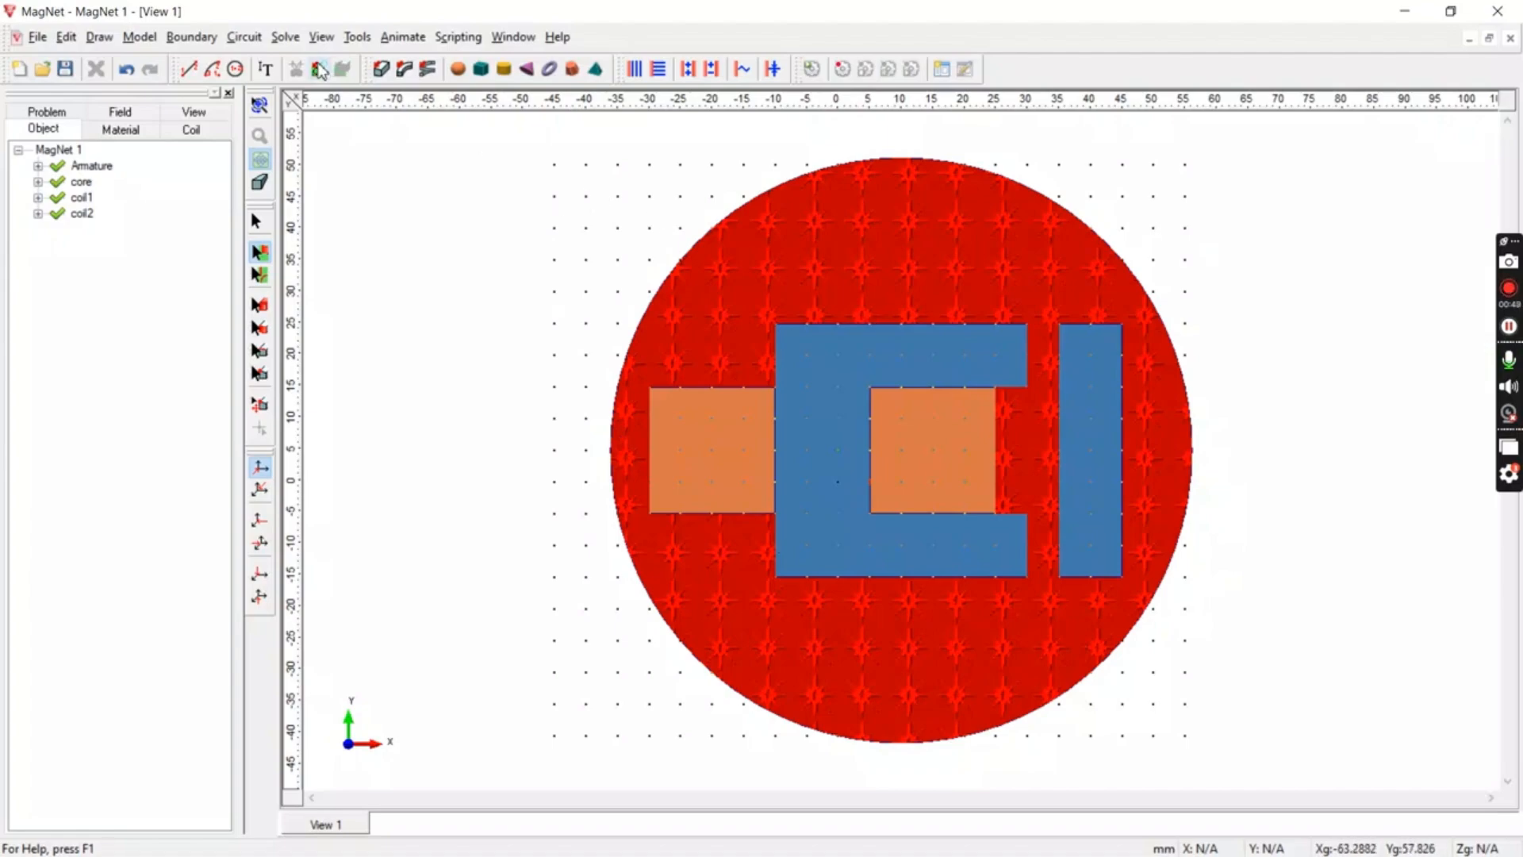
{"action": "left_click", "coordinate": [381, 71]}
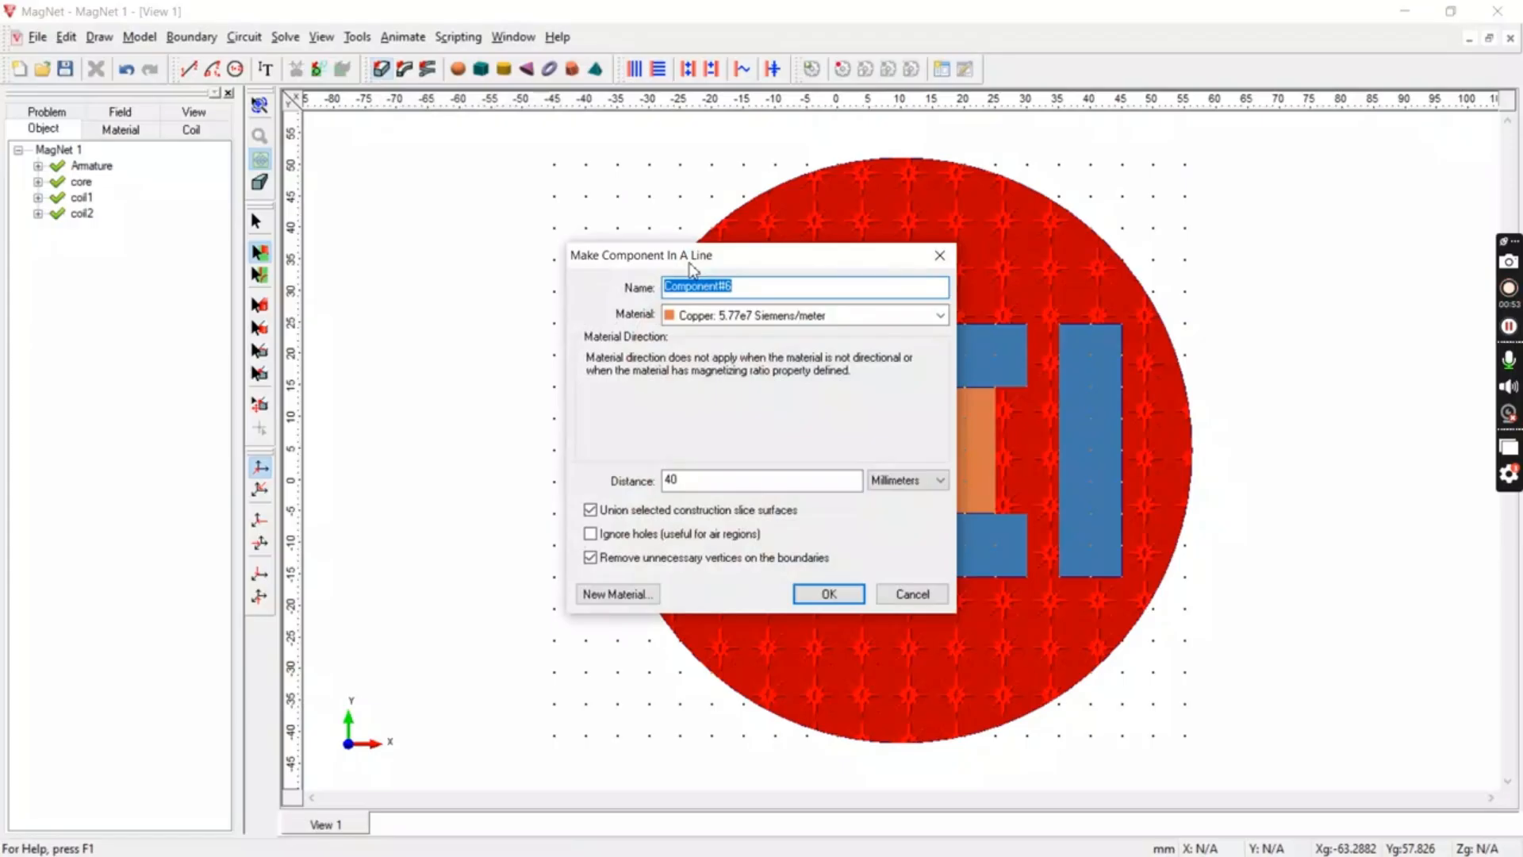
{"action": "type", "text": "Air"}
{"action": "key", "text": "Tab"}
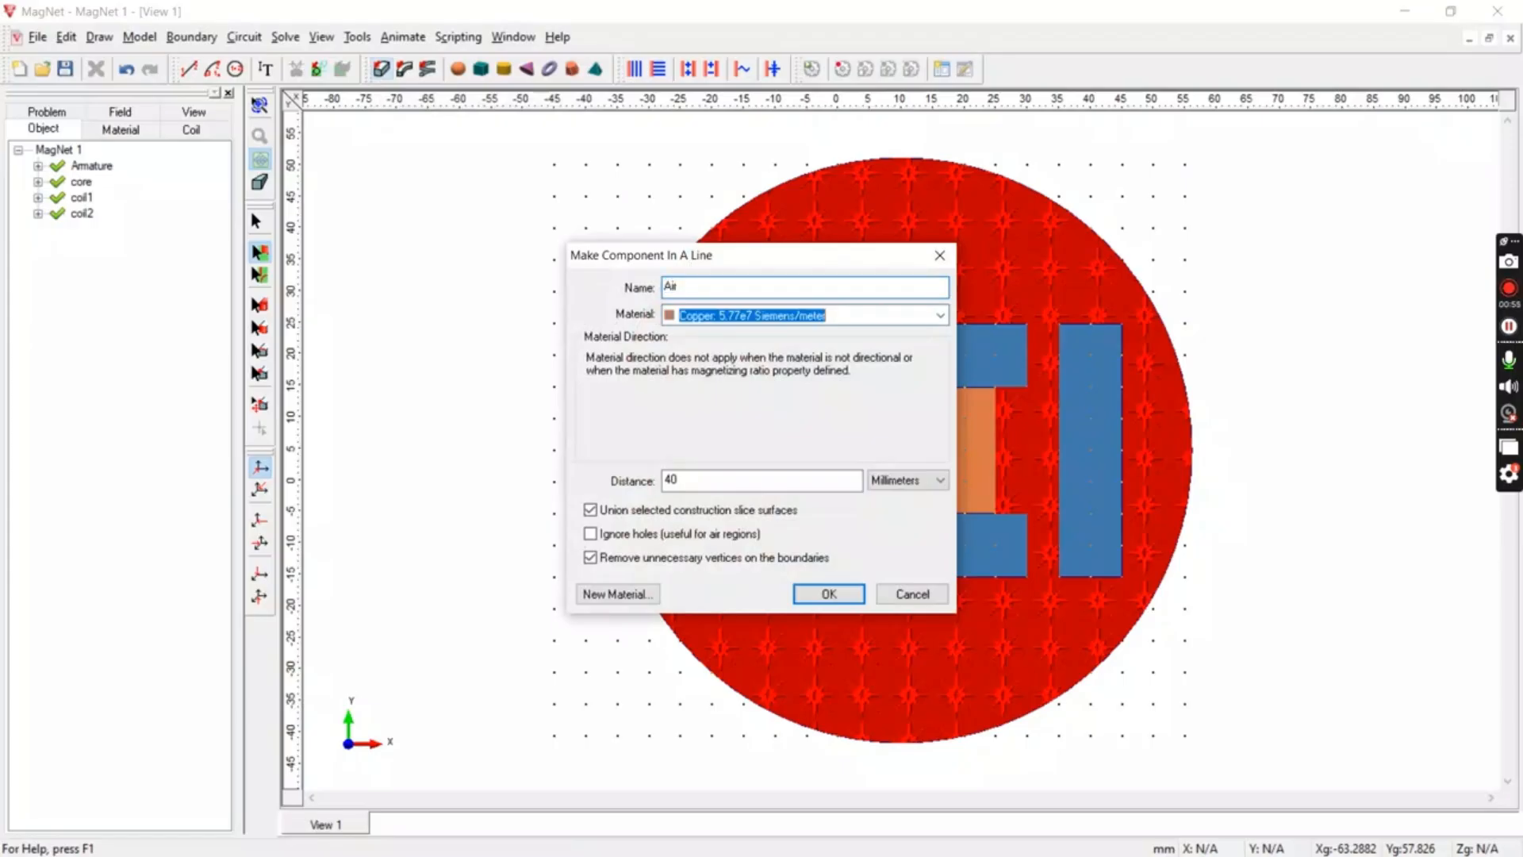
{"action": "type", "text": "AIR"}
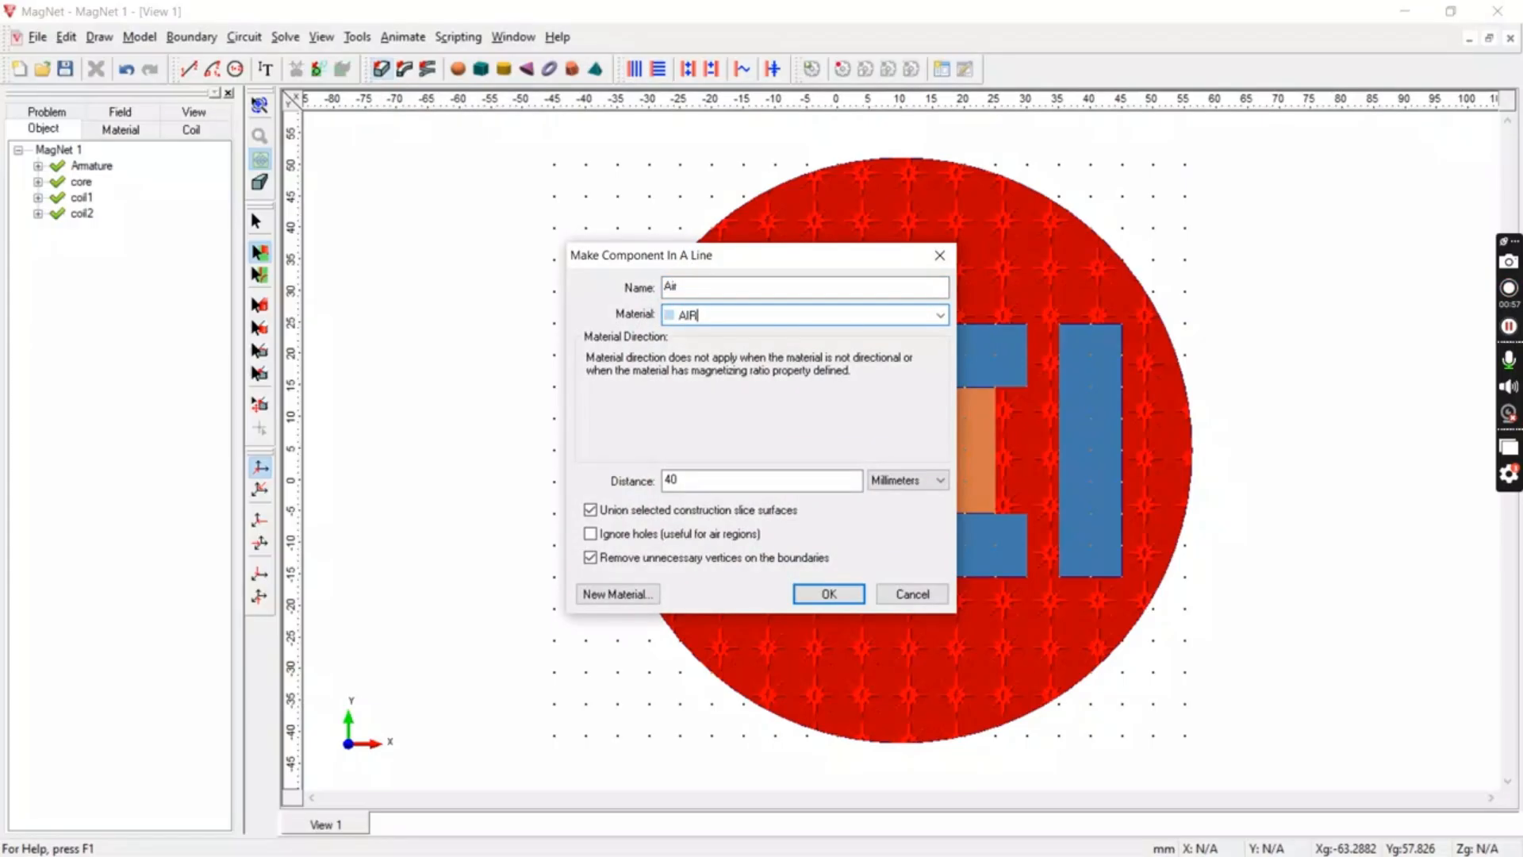
Step: Set the Air component's distance to 70 mm, ignore holes, and create the component
{"action": "double_click", "coordinate": [748, 479]}
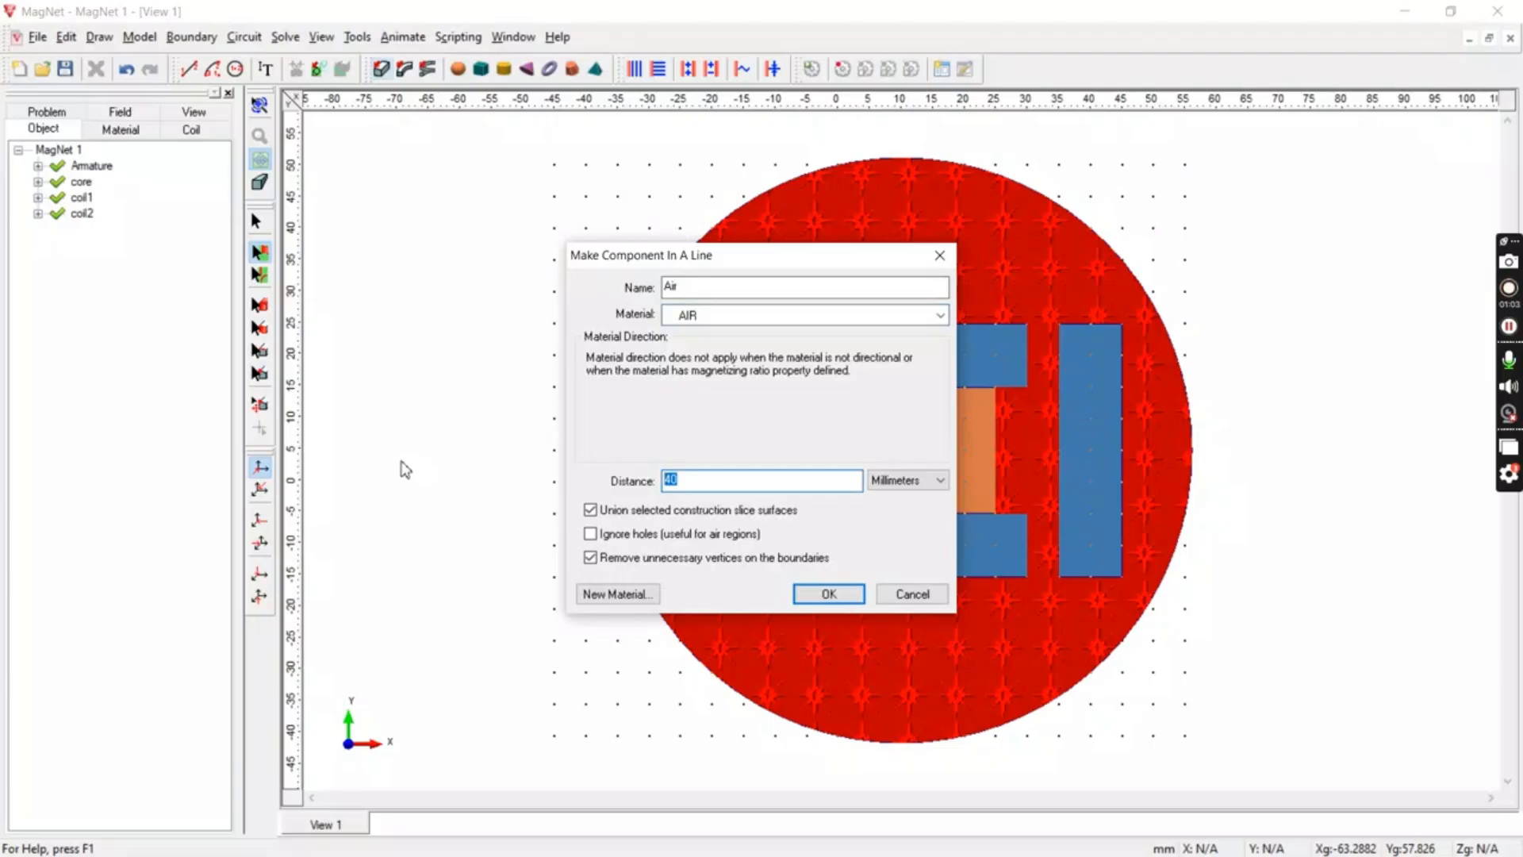
{"action": "type", "text": "70"}
{"action": "left_click", "coordinate": [666, 535]}
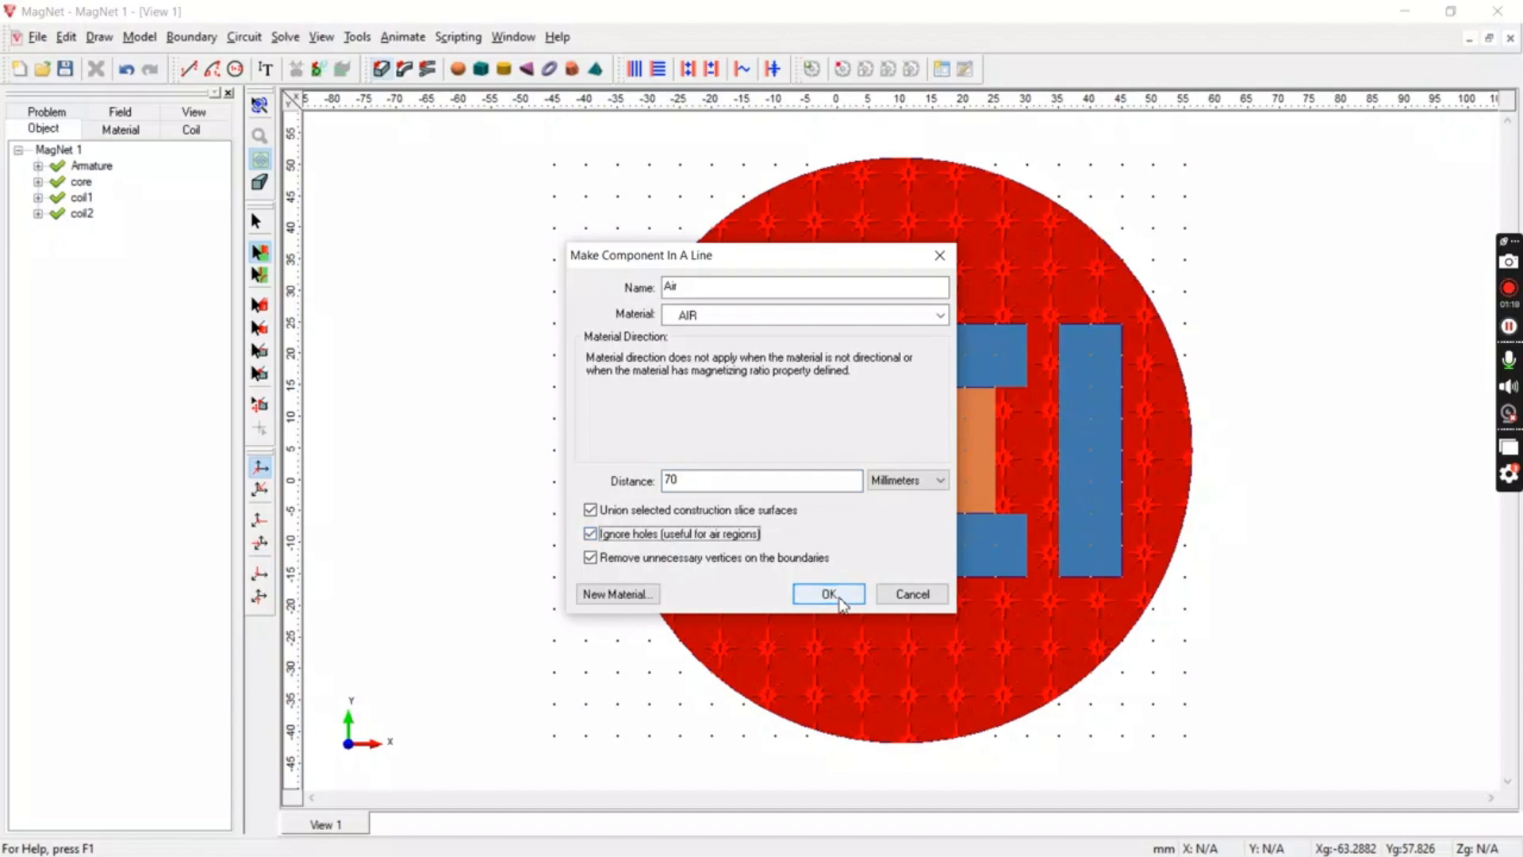
{"action": "left_click", "coordinate": [829, 594]}
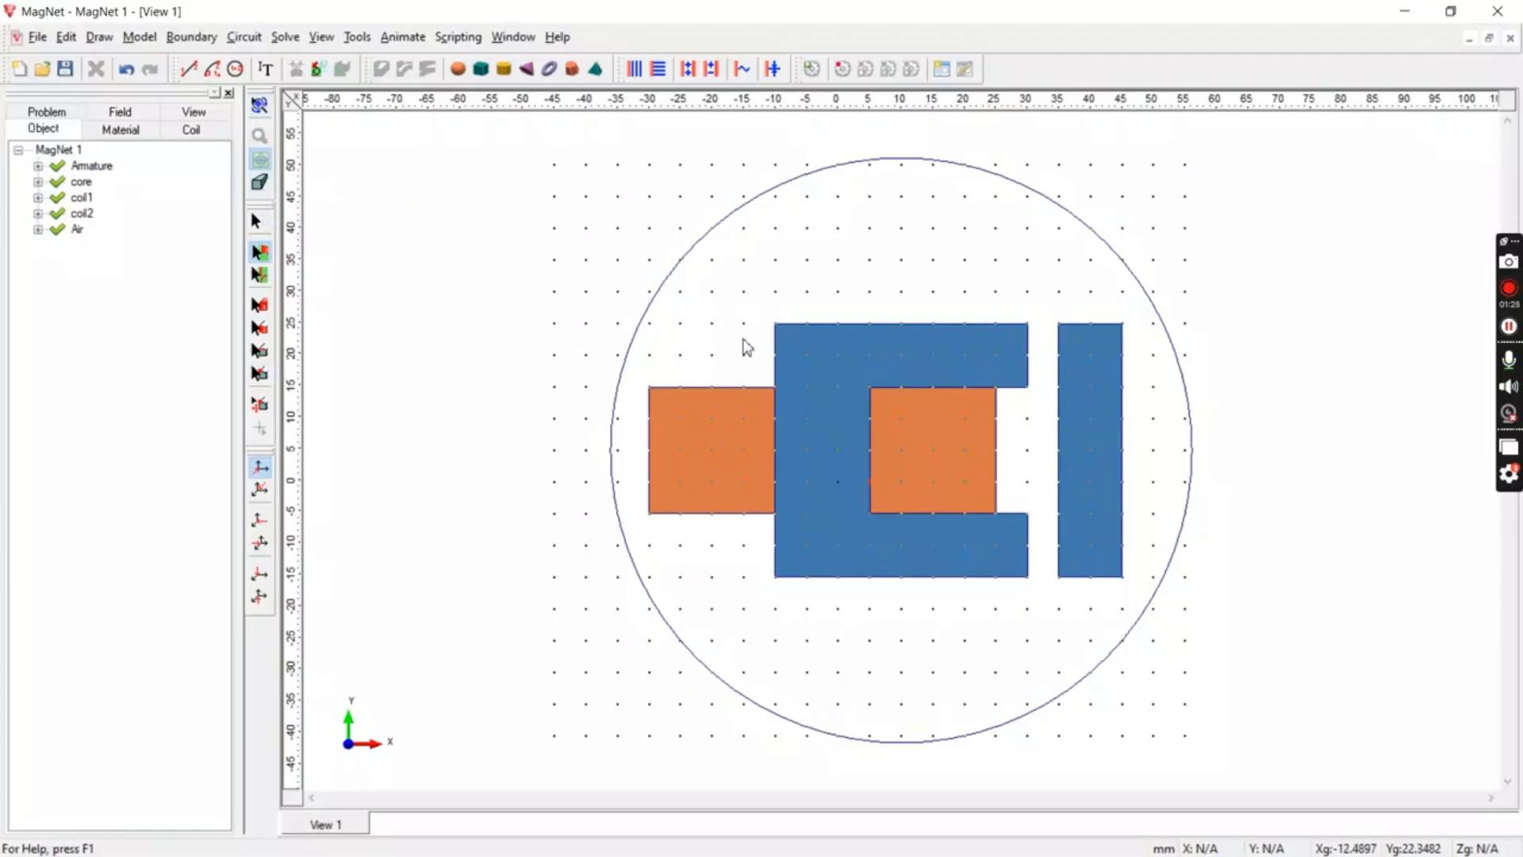
Step: Inspect the model in perspective and from rotated angles, restore the XY view, and display the initial 2D mesh
{"action": "left_click", "coordinate": [259, 182]}
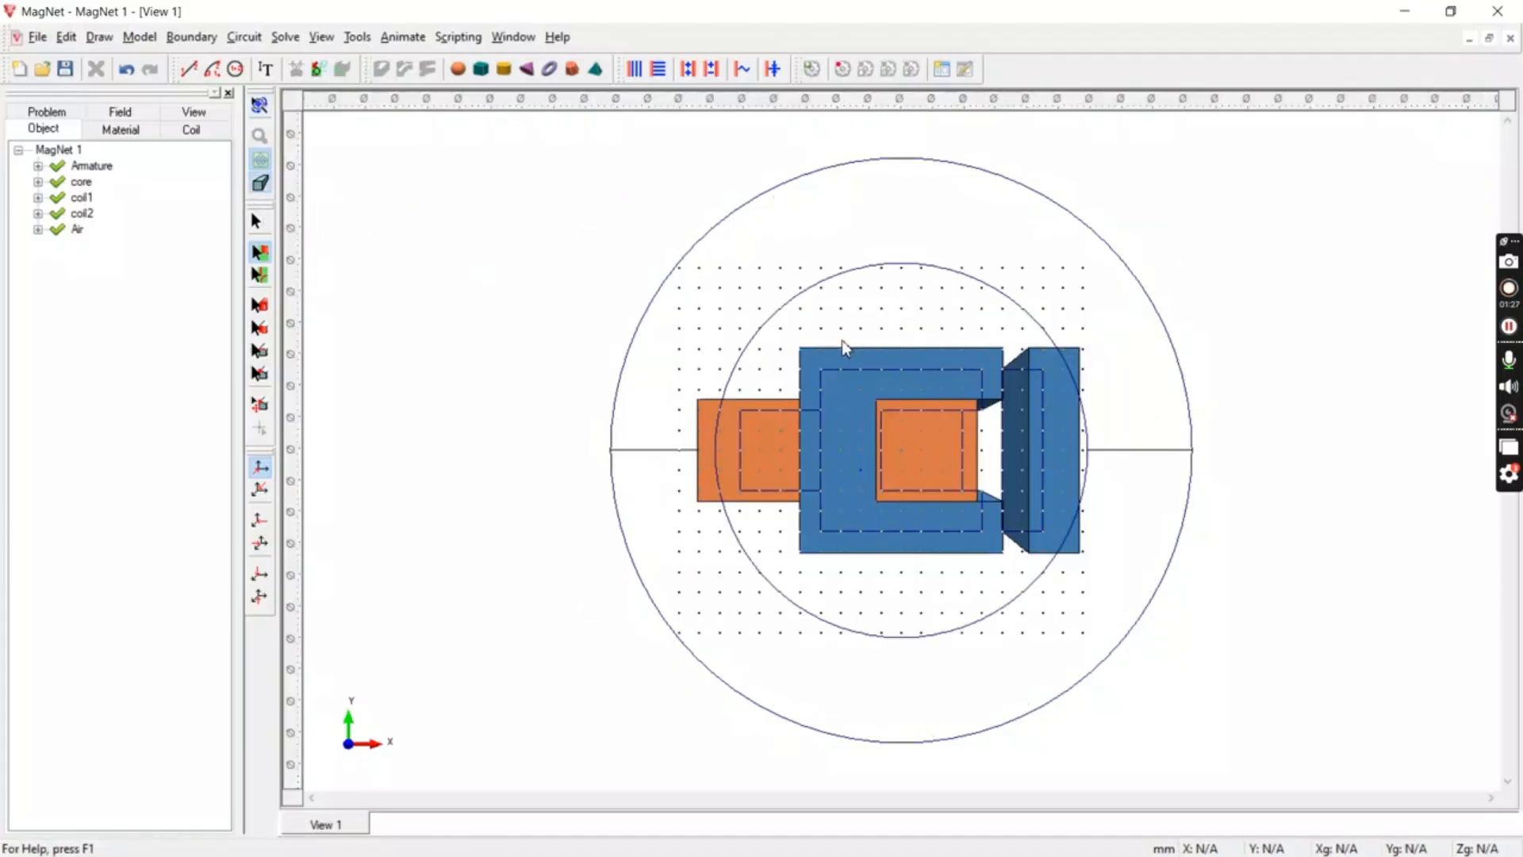
{"action": "left_click", "coordinate": [261, 162]}
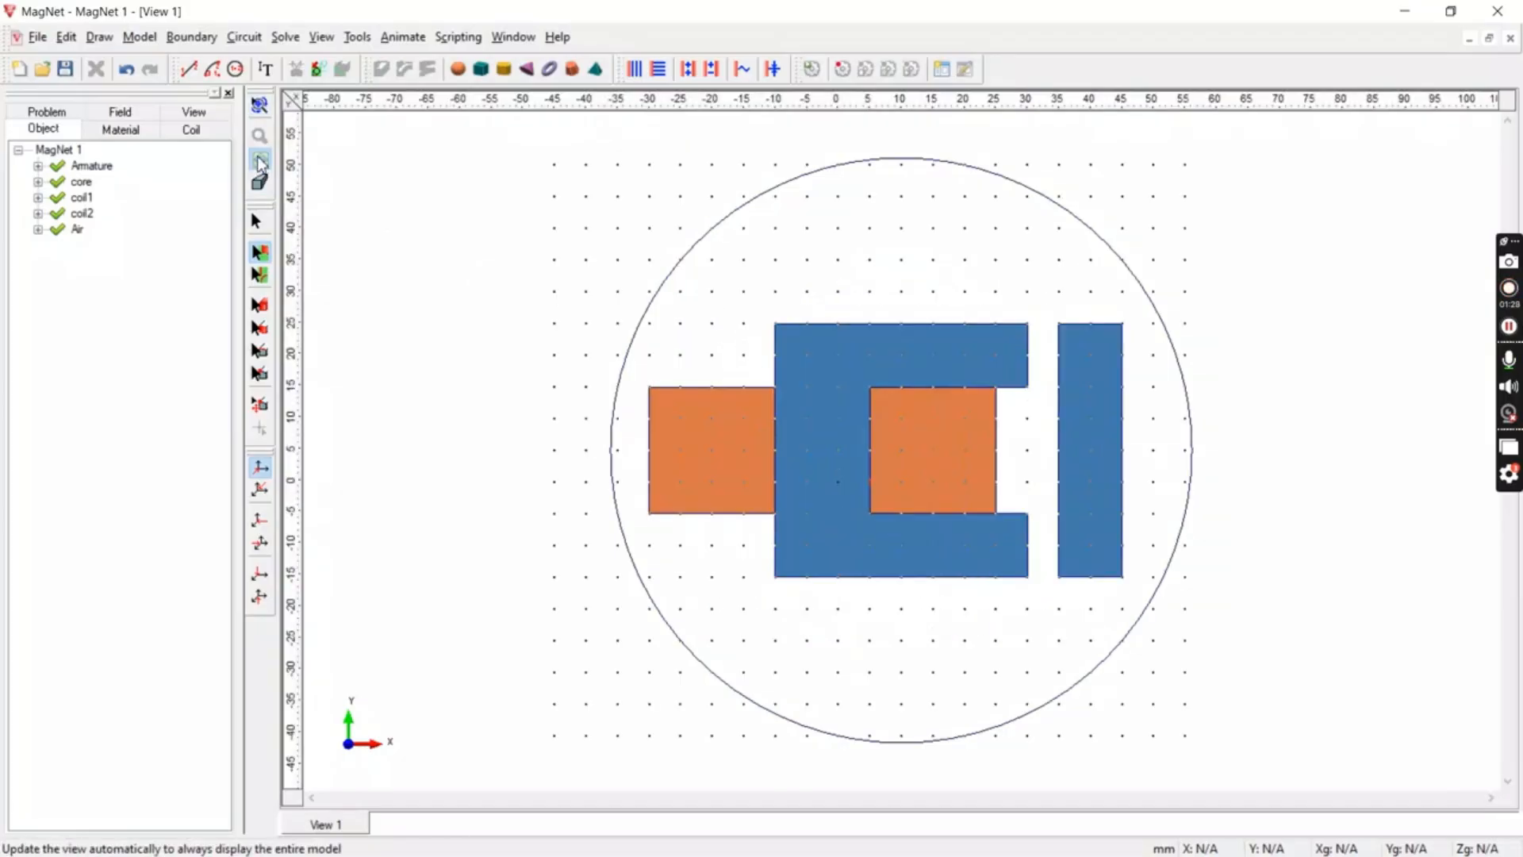
{"action": "left_click", "coordinate": [260, 105]}
{"action": "left_click_drag", "start_coordinate": [782, 293], "coordinate": [782, 367]}
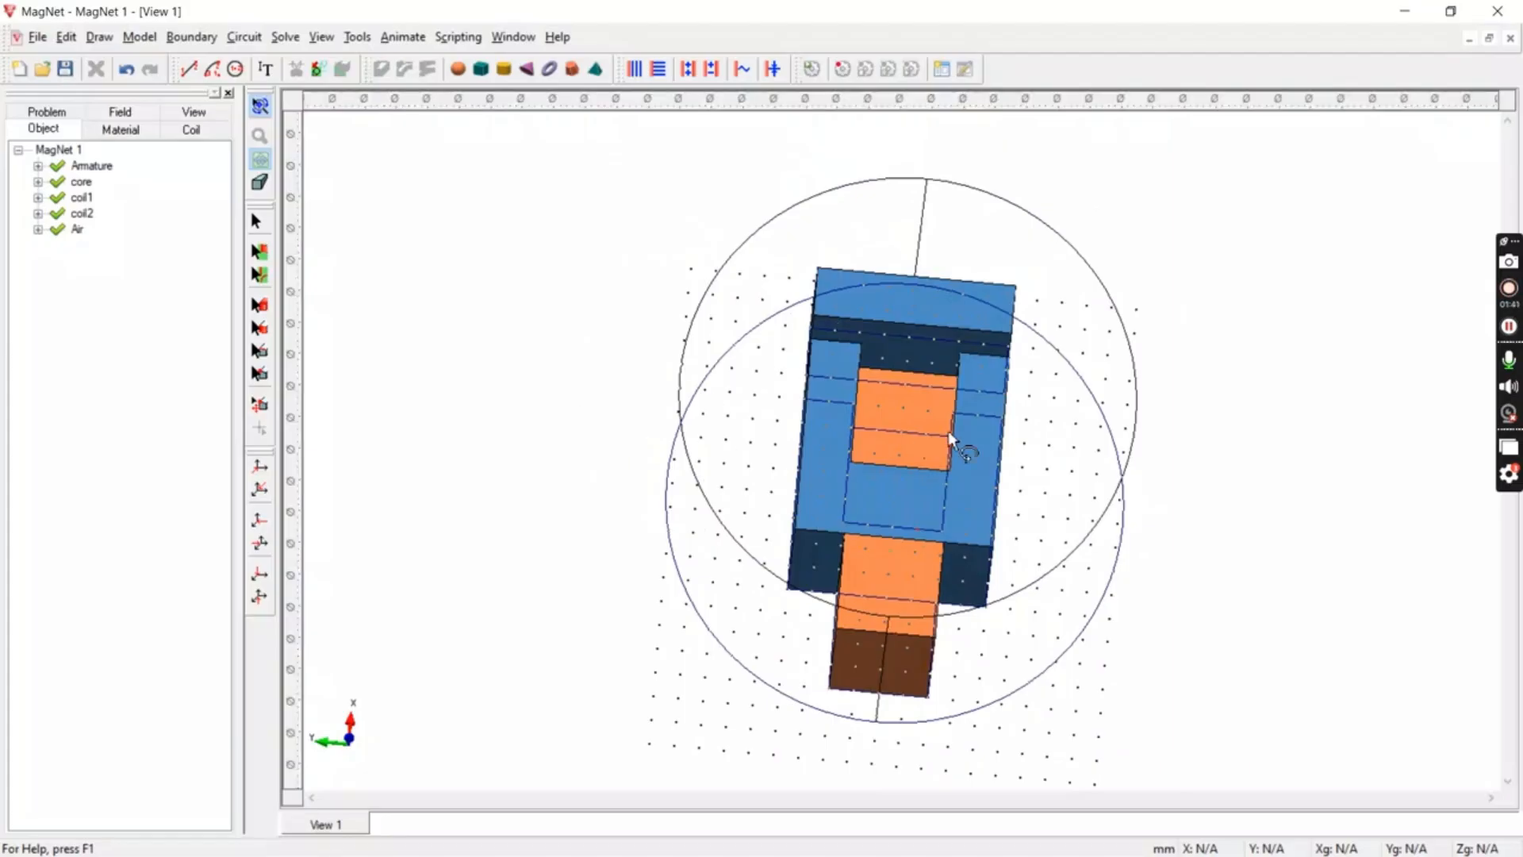
{"action": "left_click", "coordinate": [269, 472]}
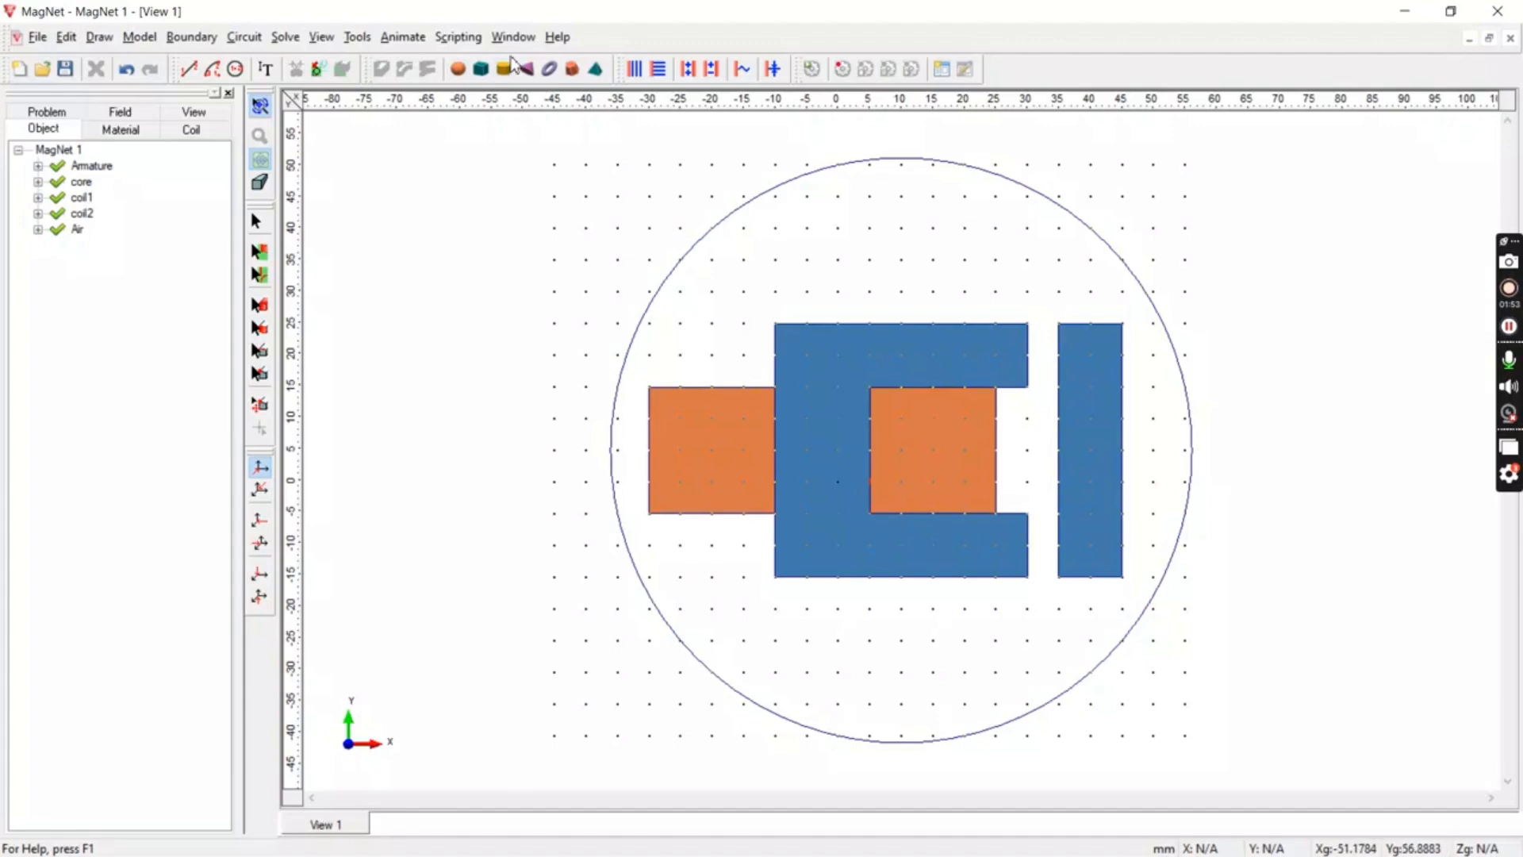
{"action": "left_click", "coordinate": [287, 40]}
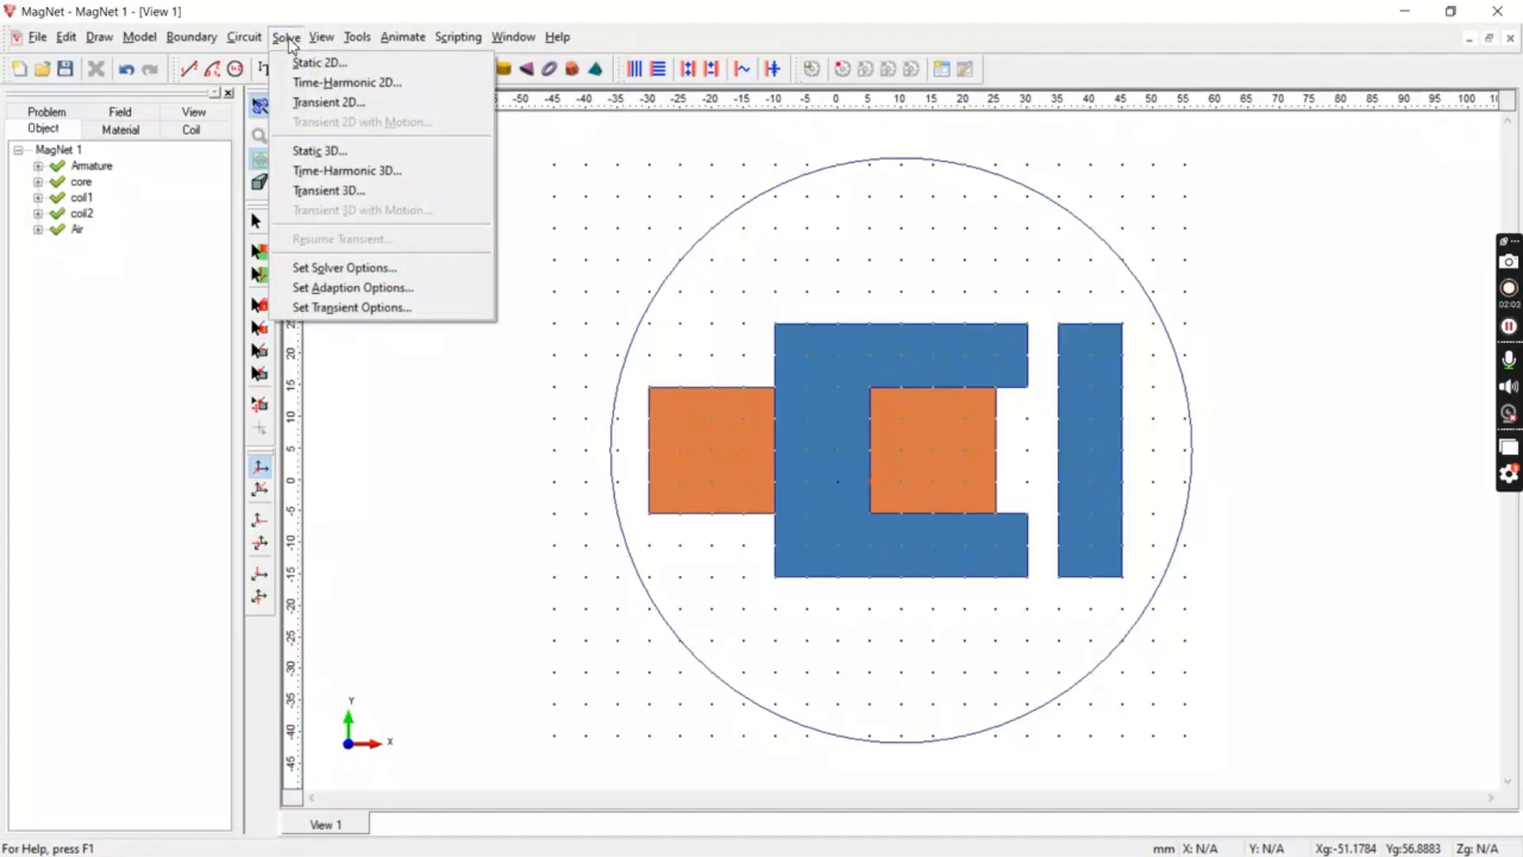
{"action": "mouse_move", "coordinate": [340, 45]}
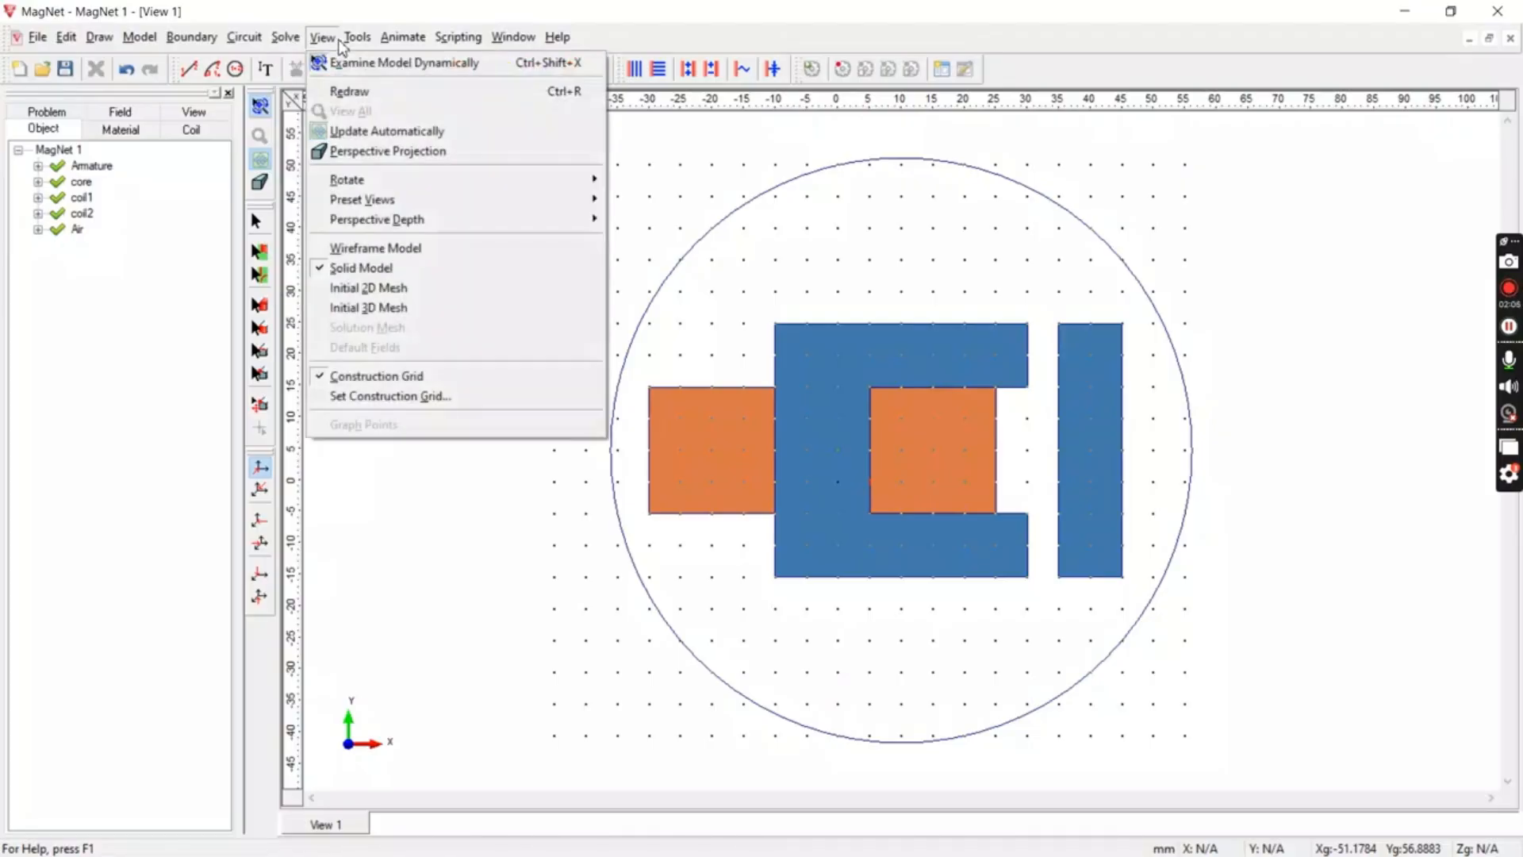
{"action": "left_click", "coordinate": [422, 303]}
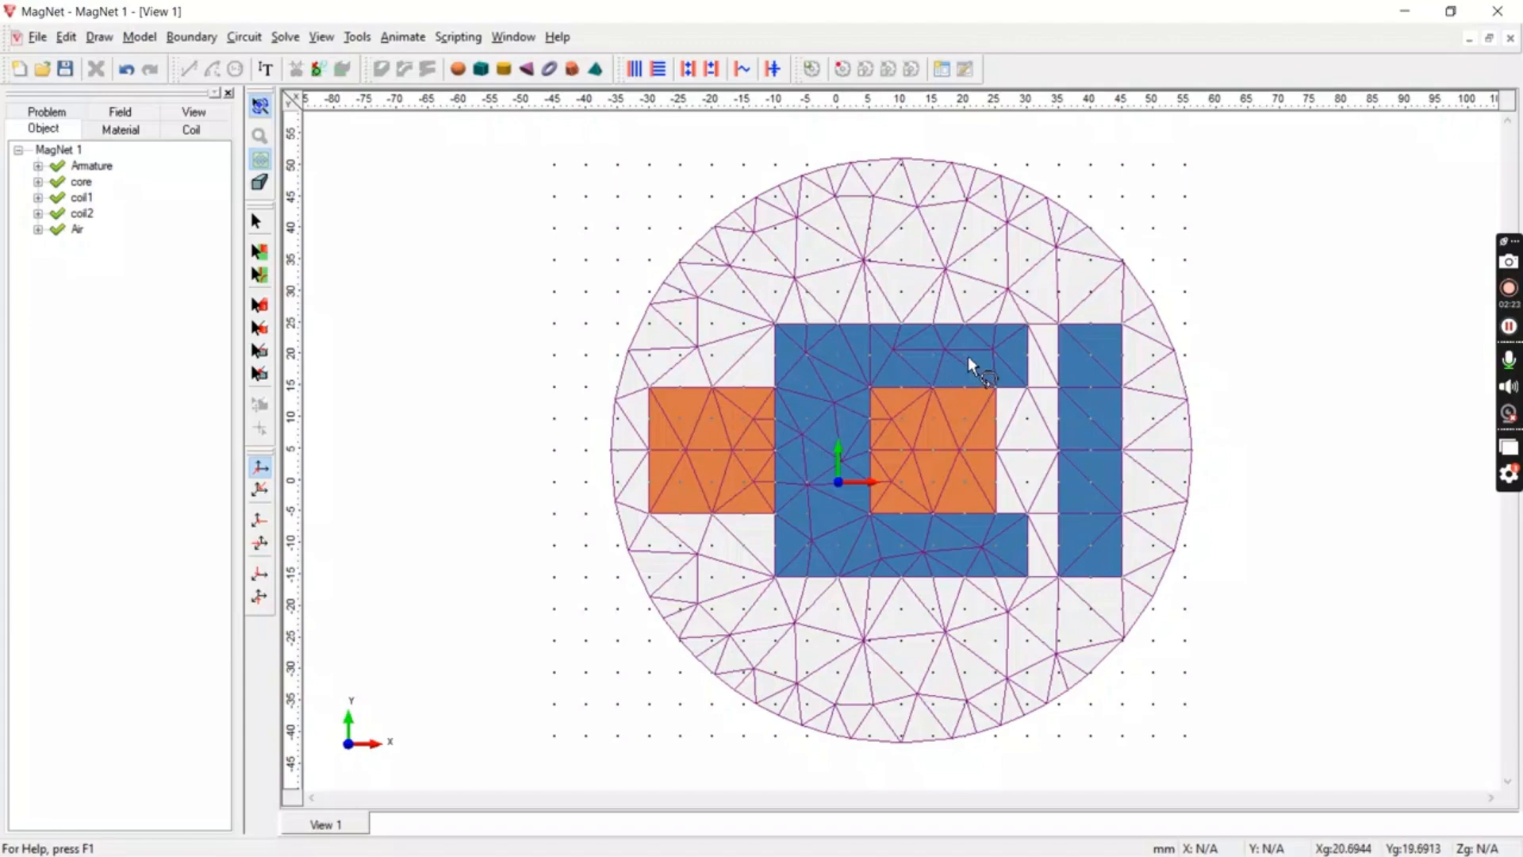
Step: Solve the model as Static 2D and review the force, flux linkage, ohmic loss and energy results
{"action": "left_click", "coordinate": [322, 37]}
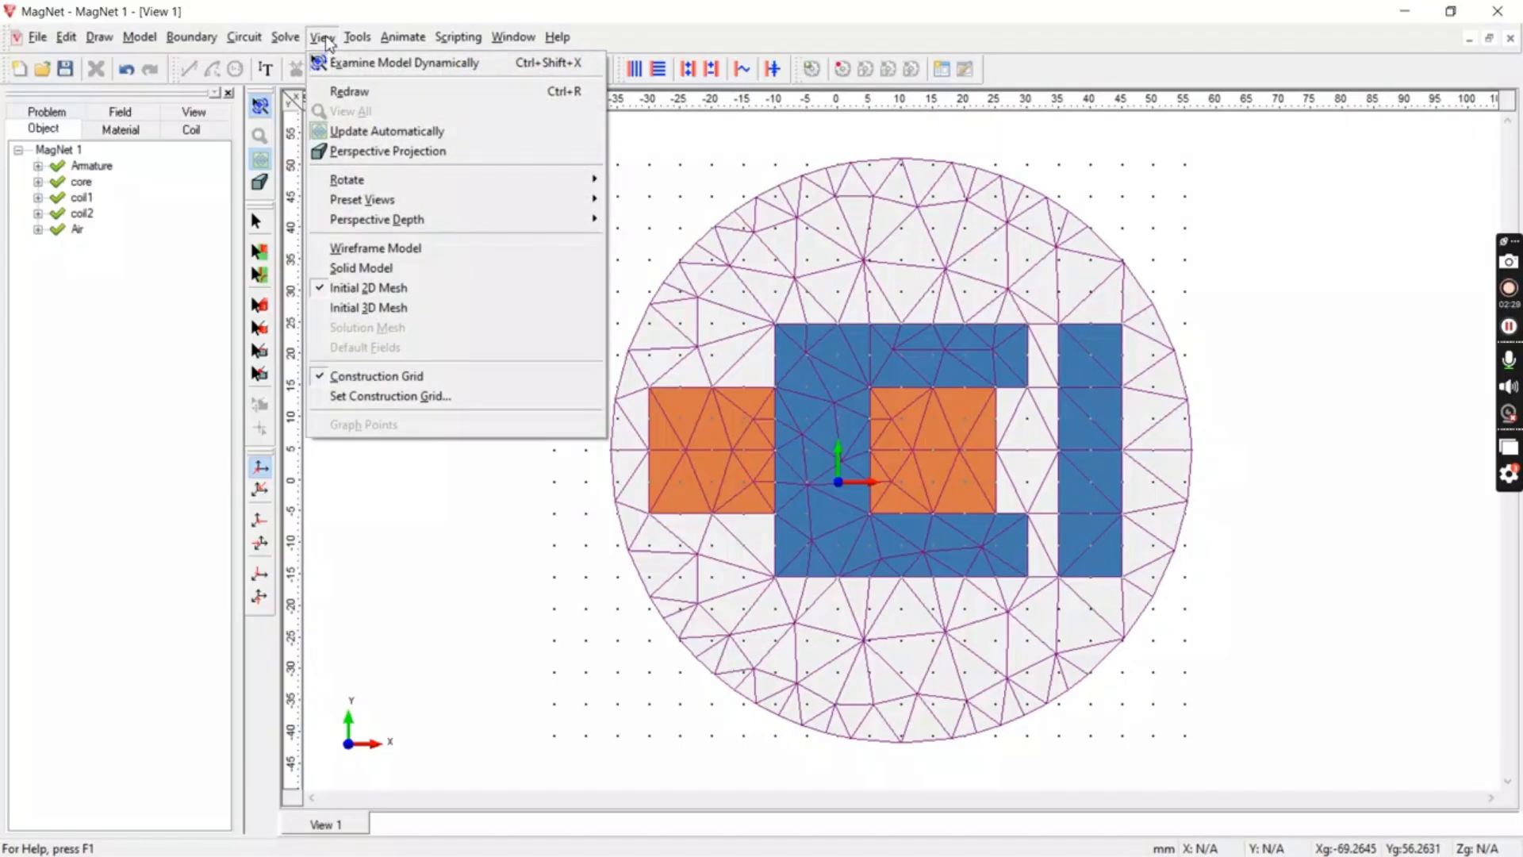
{"action": "mouse_move", "coordinate": [284, 39]}
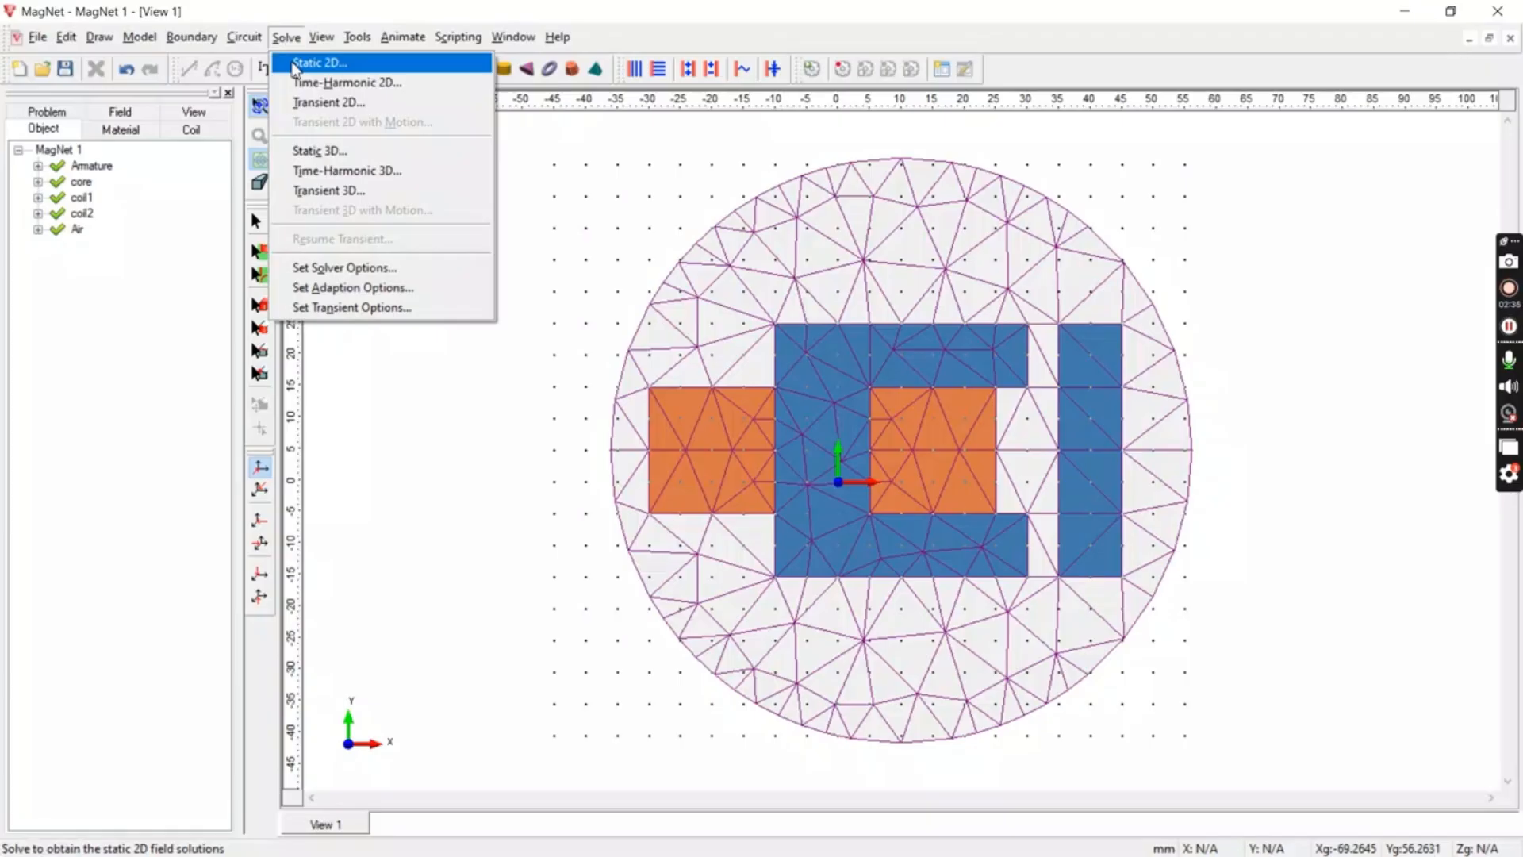
{"action": "left_click", "coordinate": [295, 63]}
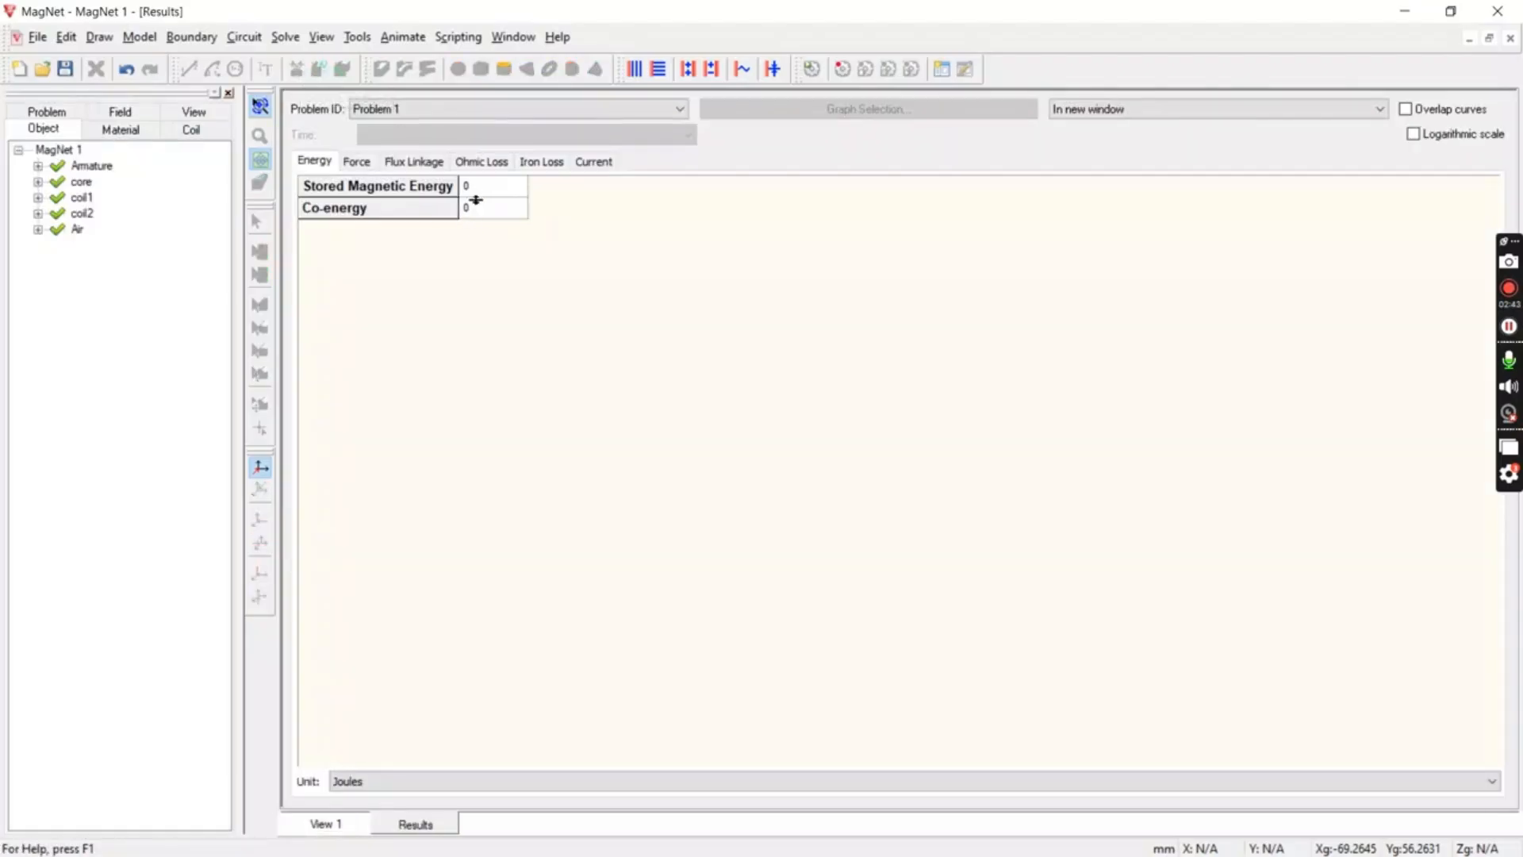
{"action": "left_click", "coordinate": [349, 165]}
{"action": "left_click", "coordinate": [419, 163]}
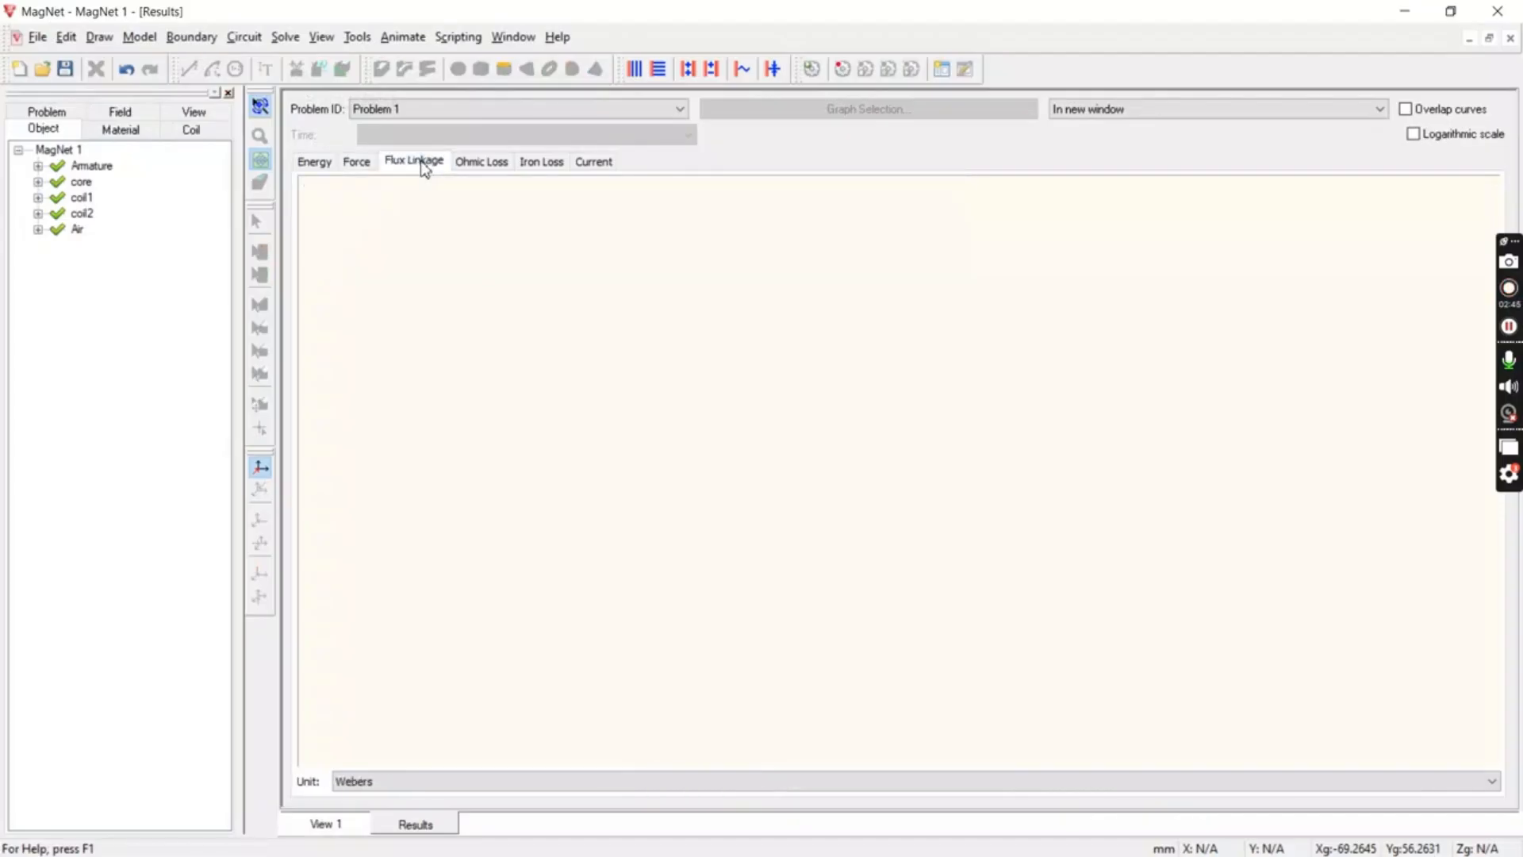
{"action": "left_click", "coordinate": [468, 167]}
{"action": "left_click", "coordinate": [314, 164]}
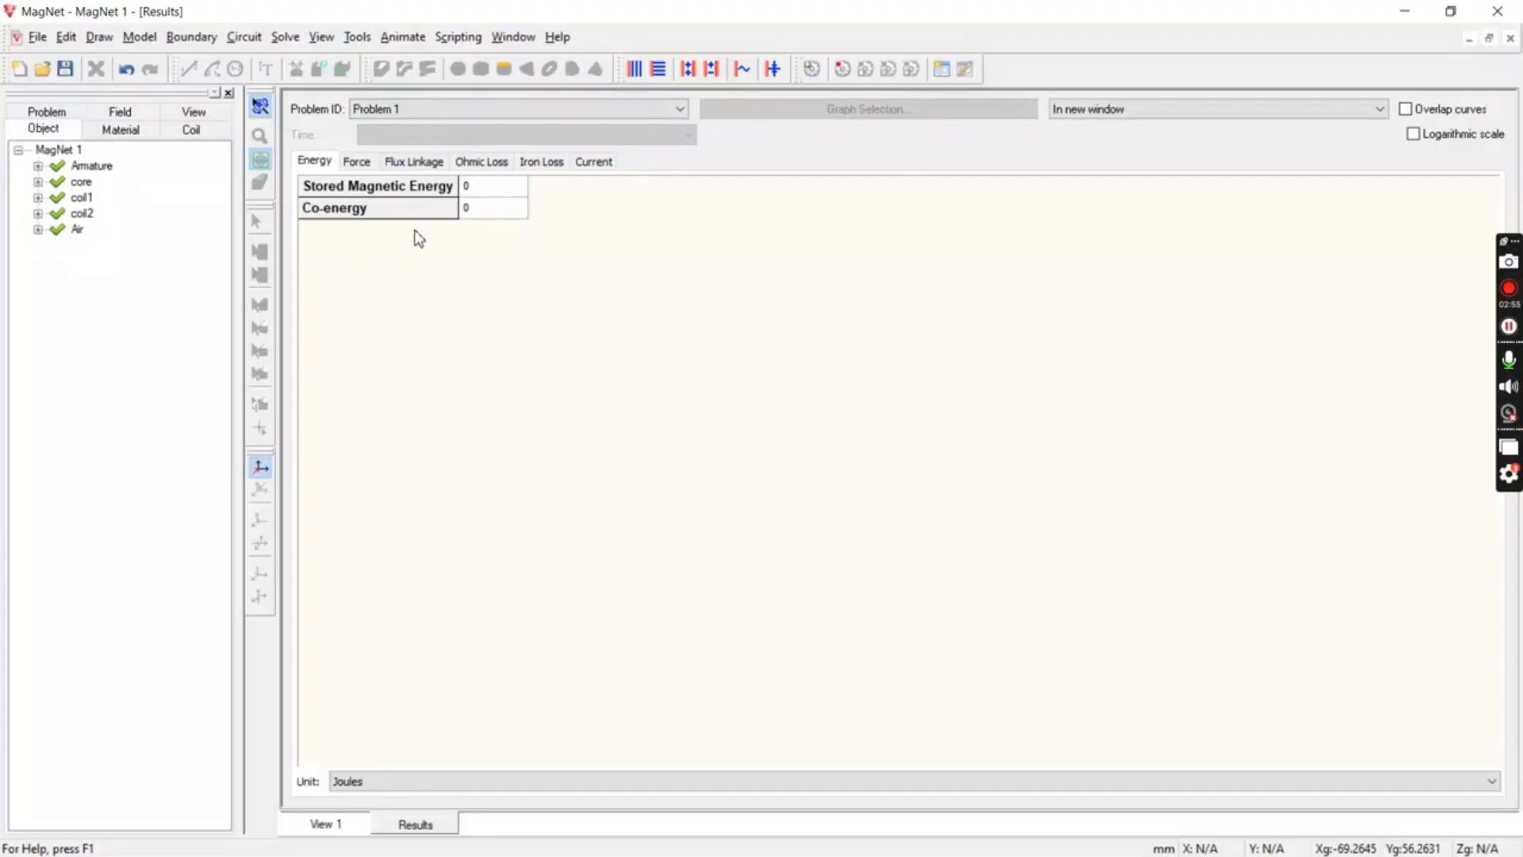
Step: Return to the model view and make a simple coil from the coil1 and coil2 components
{"action": "left_click", "coordinate": [340, 825]}
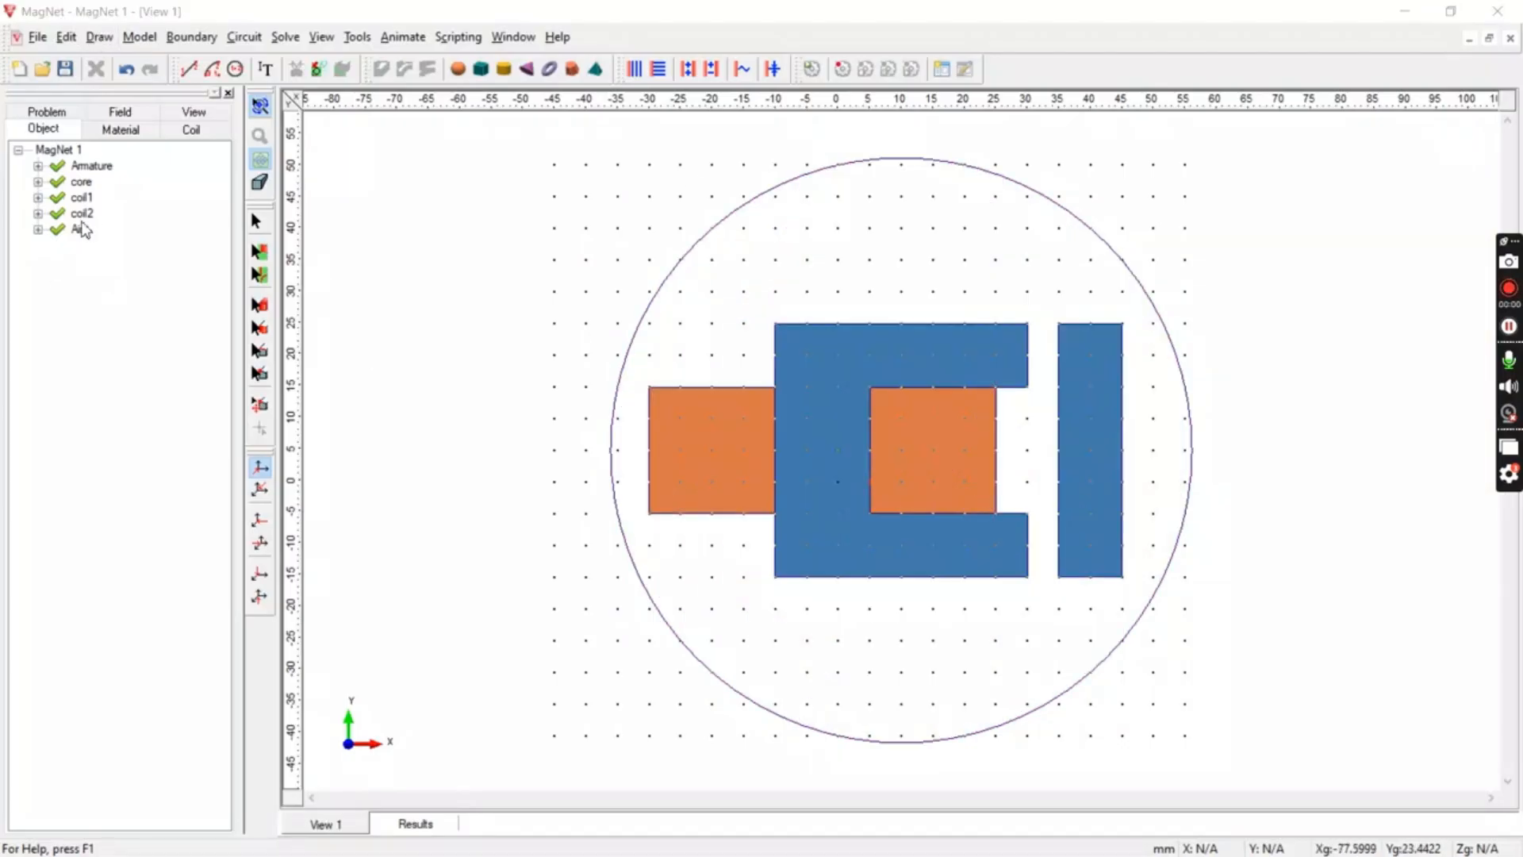
{"action": "left_click", "coordinate": [83, 199]}
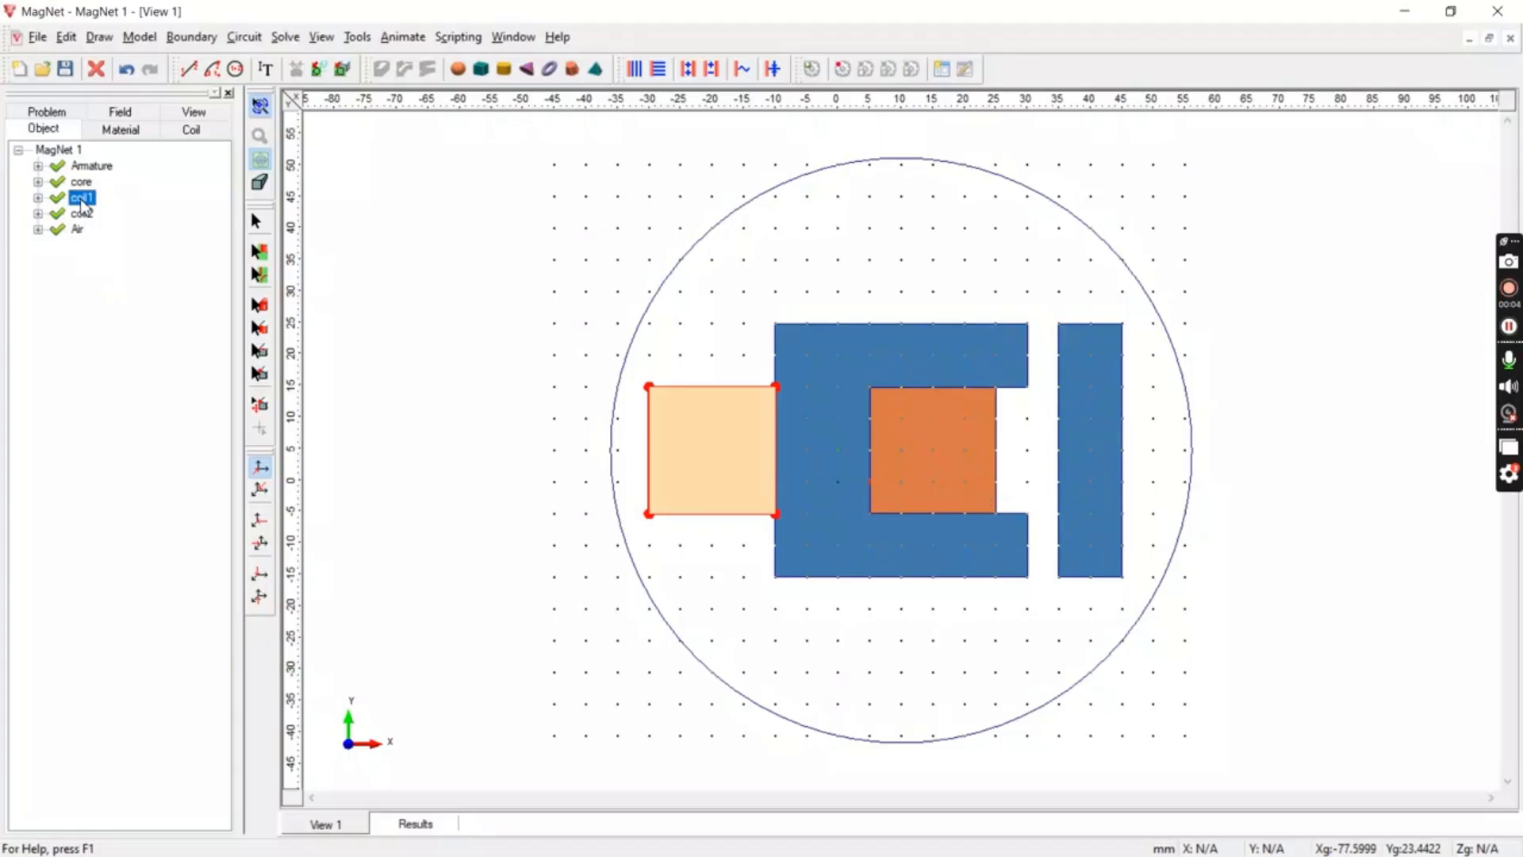
{"action": "left_click", "coordinate": [83, 215], "text": "ctrl"}
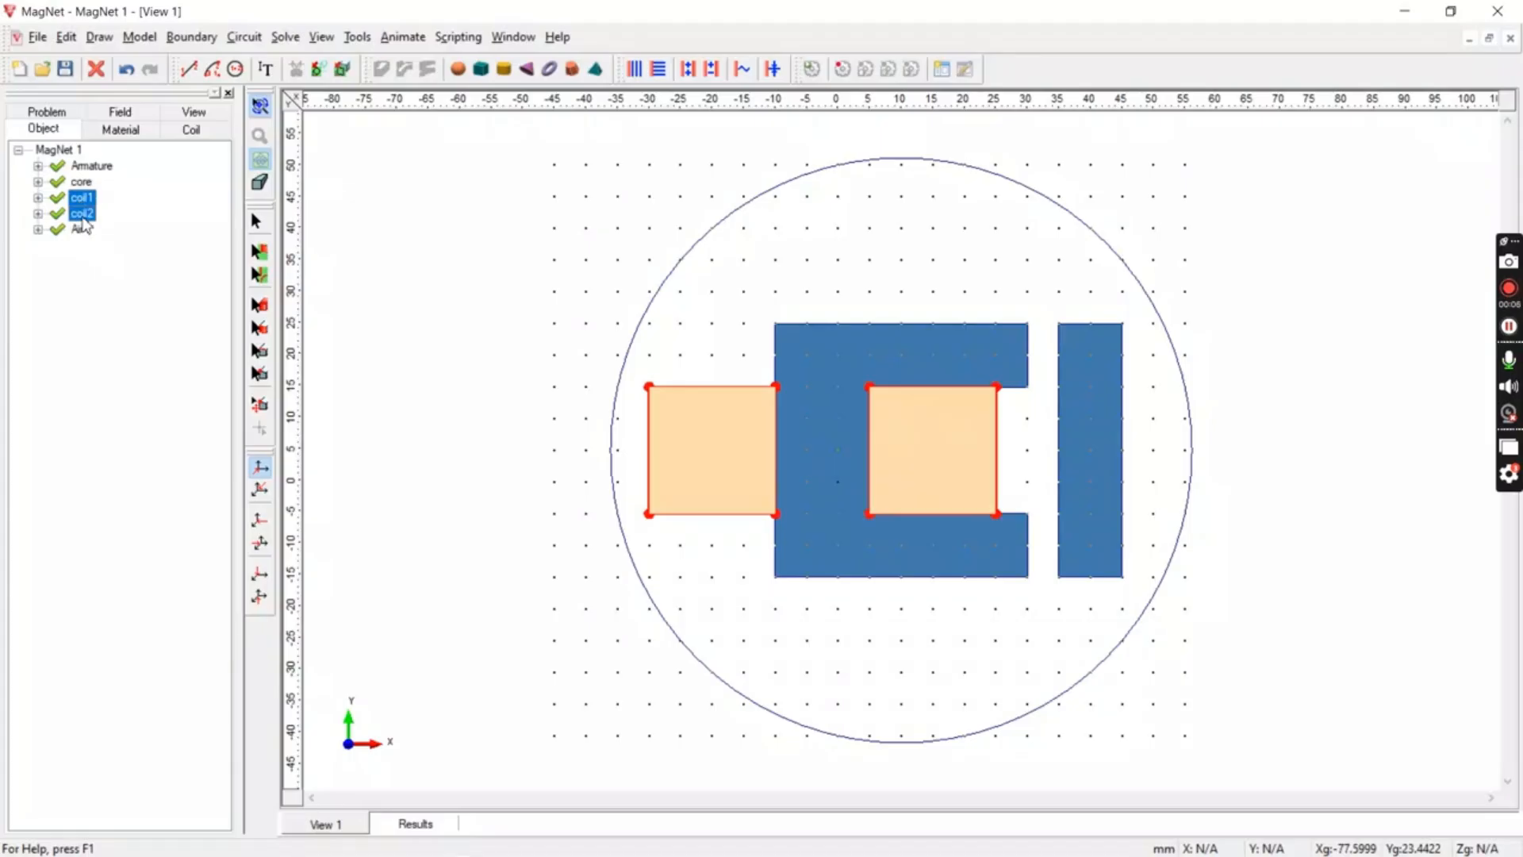
{"action": "left_click", "coordinate": [140, 37]}
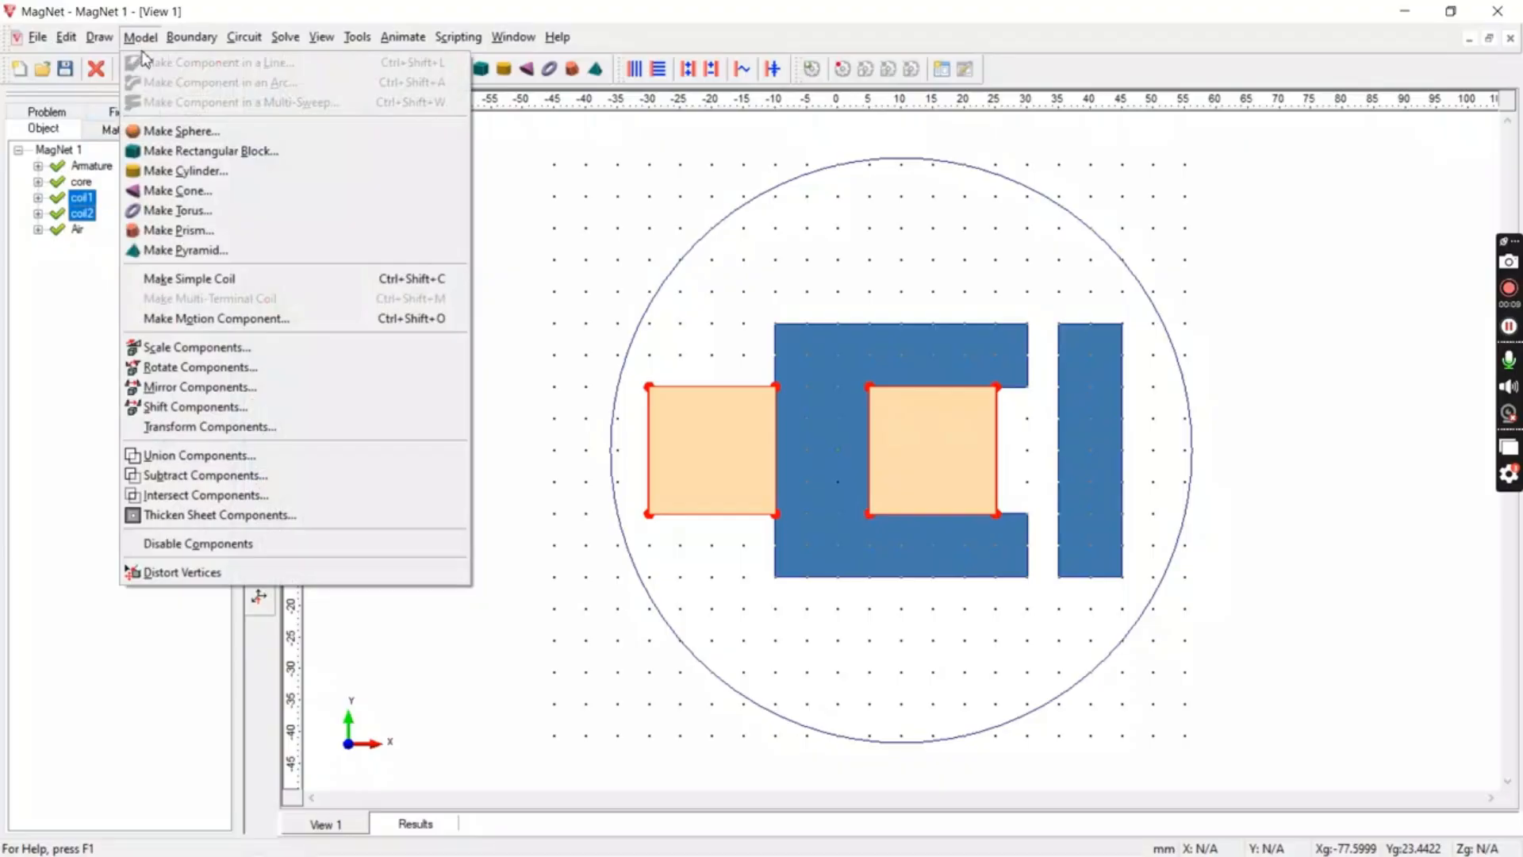
{"action": "left_click", "coordinate": [230, 279]}
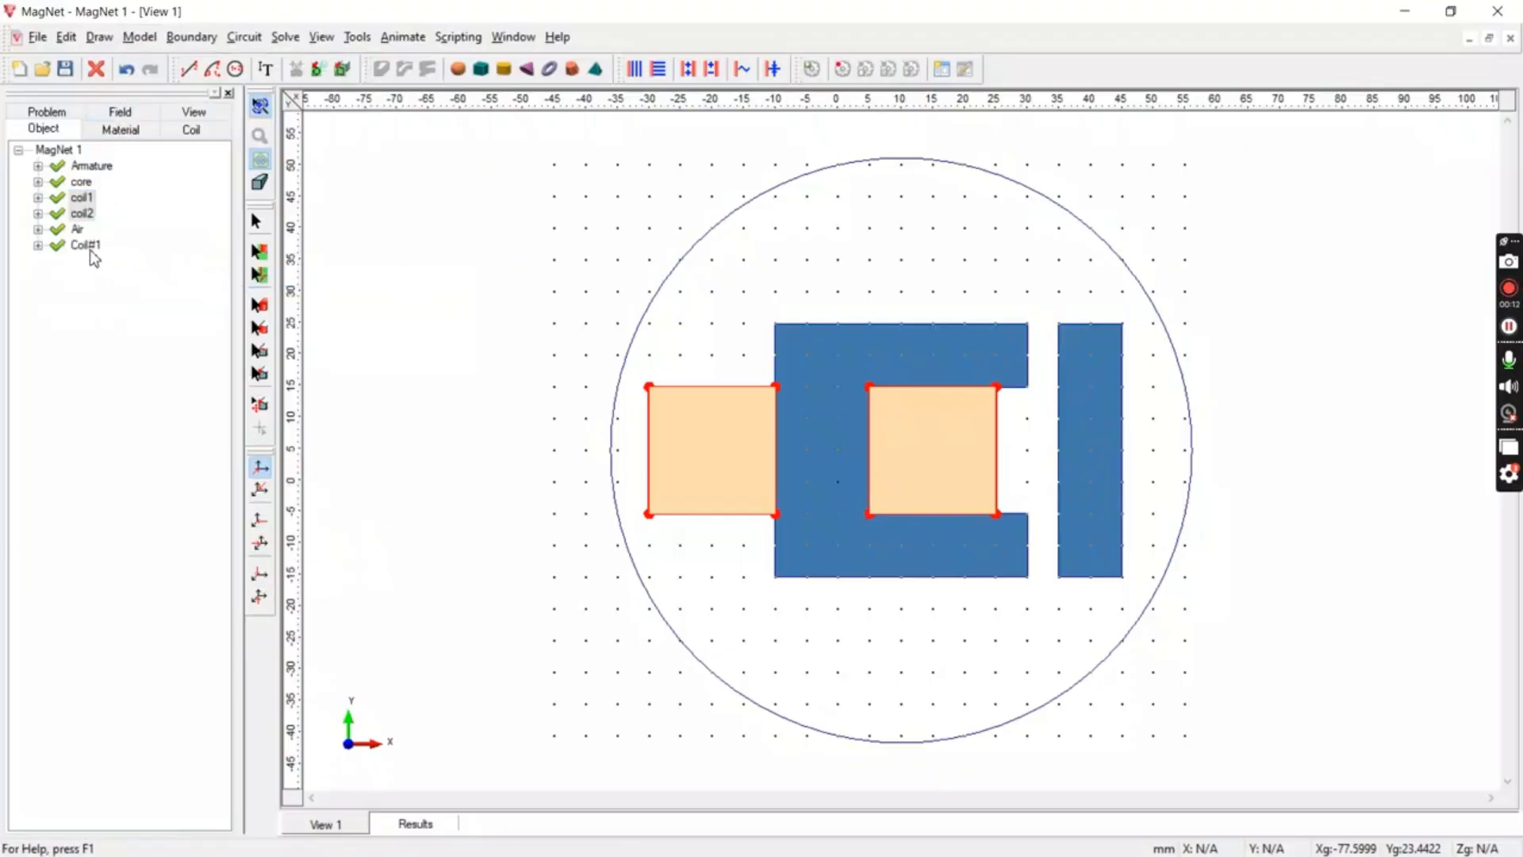
Step: Expand Coil#1 to show its terminals and components, and set its number of turns to 1000
{"action": "left_click", "coordinate": [86, 245]}
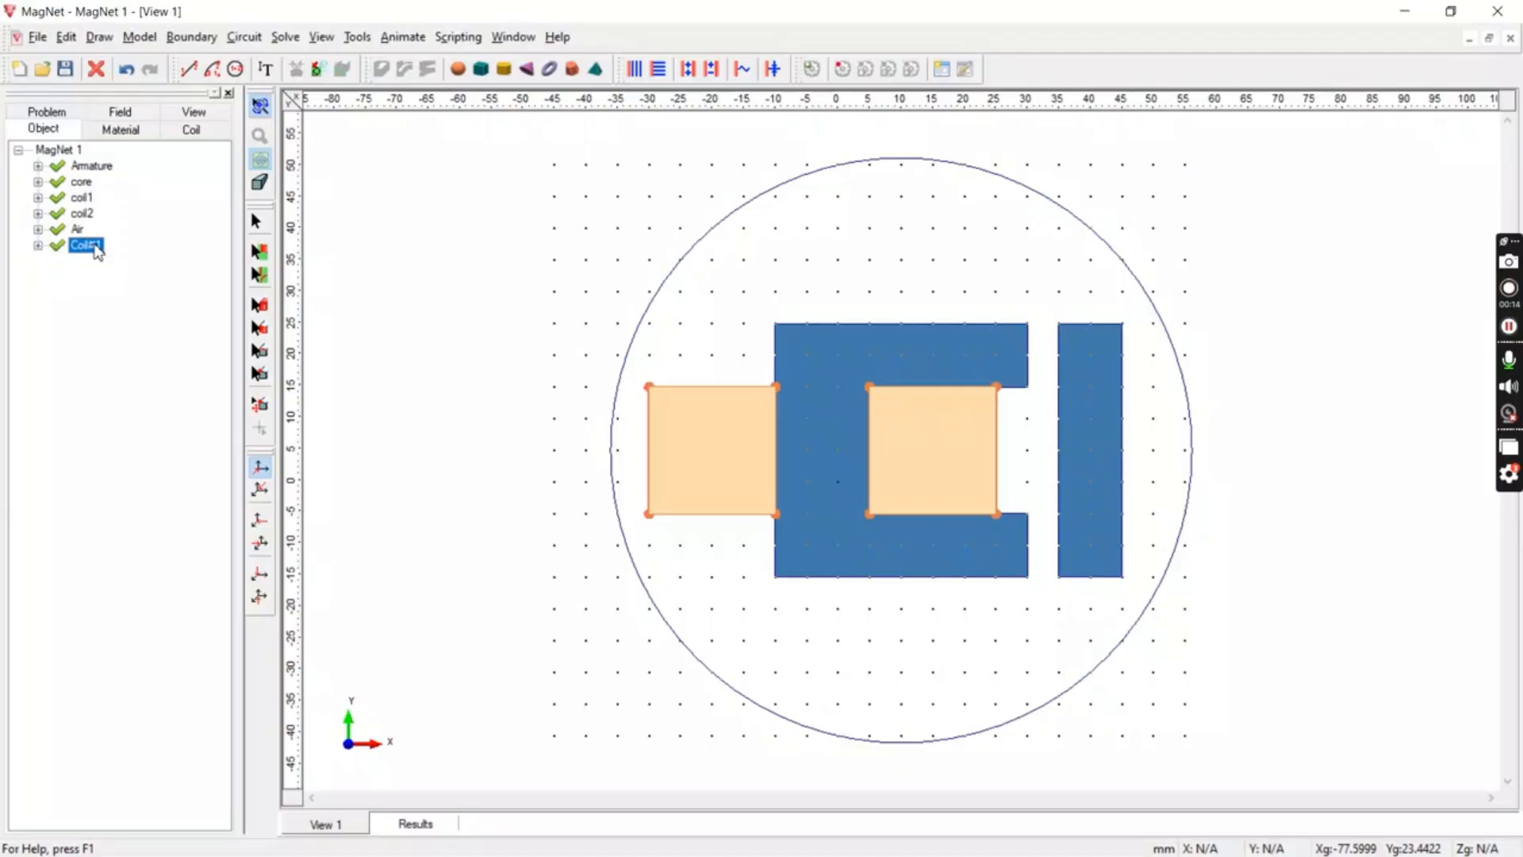
{"action": "left_click", "coordinate": [88, 246]}
{"action": "left_click", "coordinate": [37, 245]}
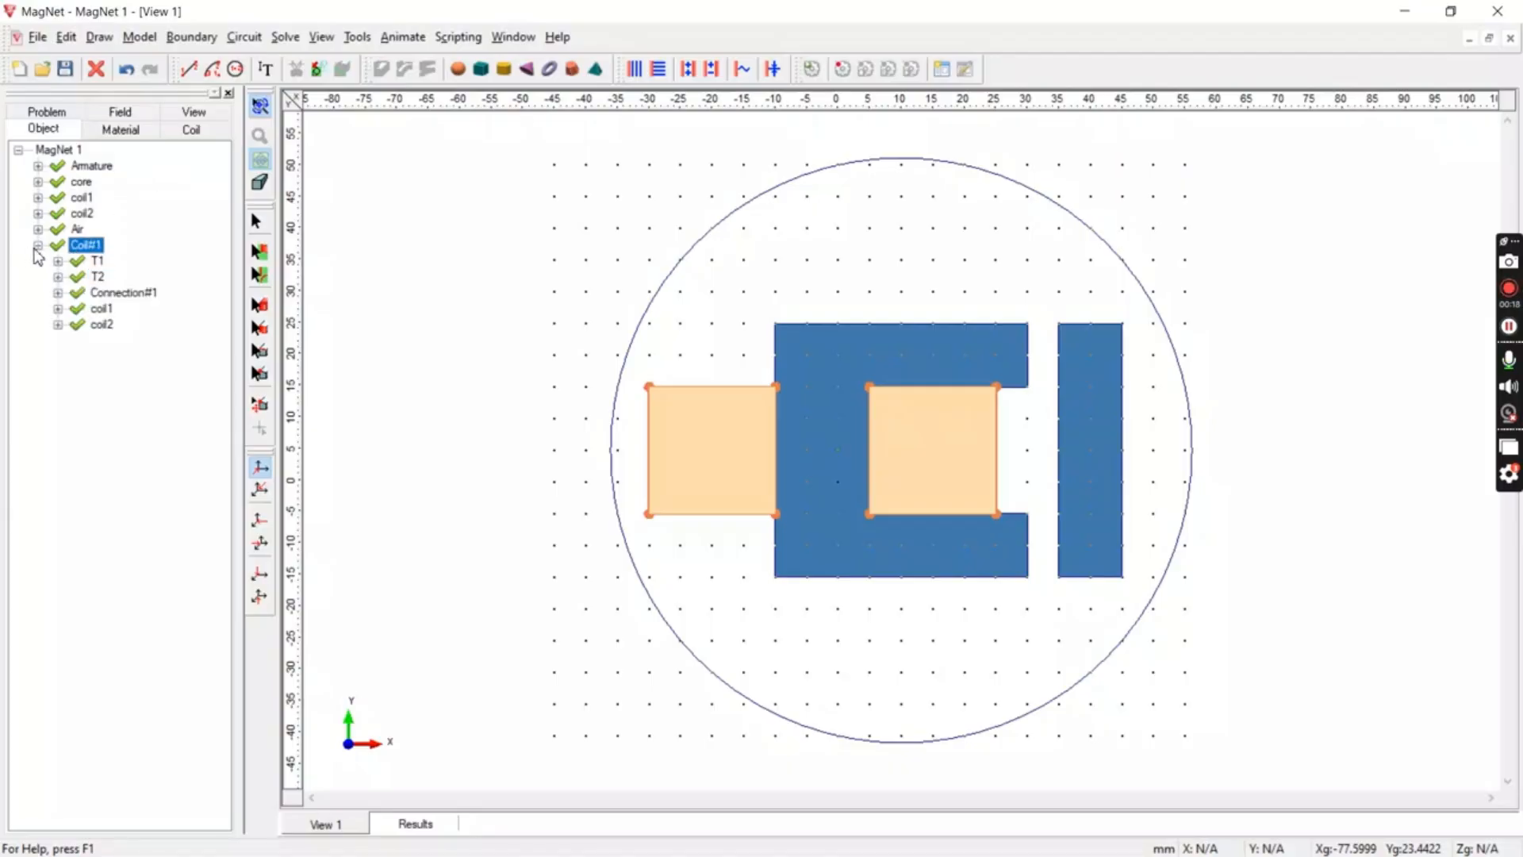
{"action": "left_click", "coordinate": [183, 132]}
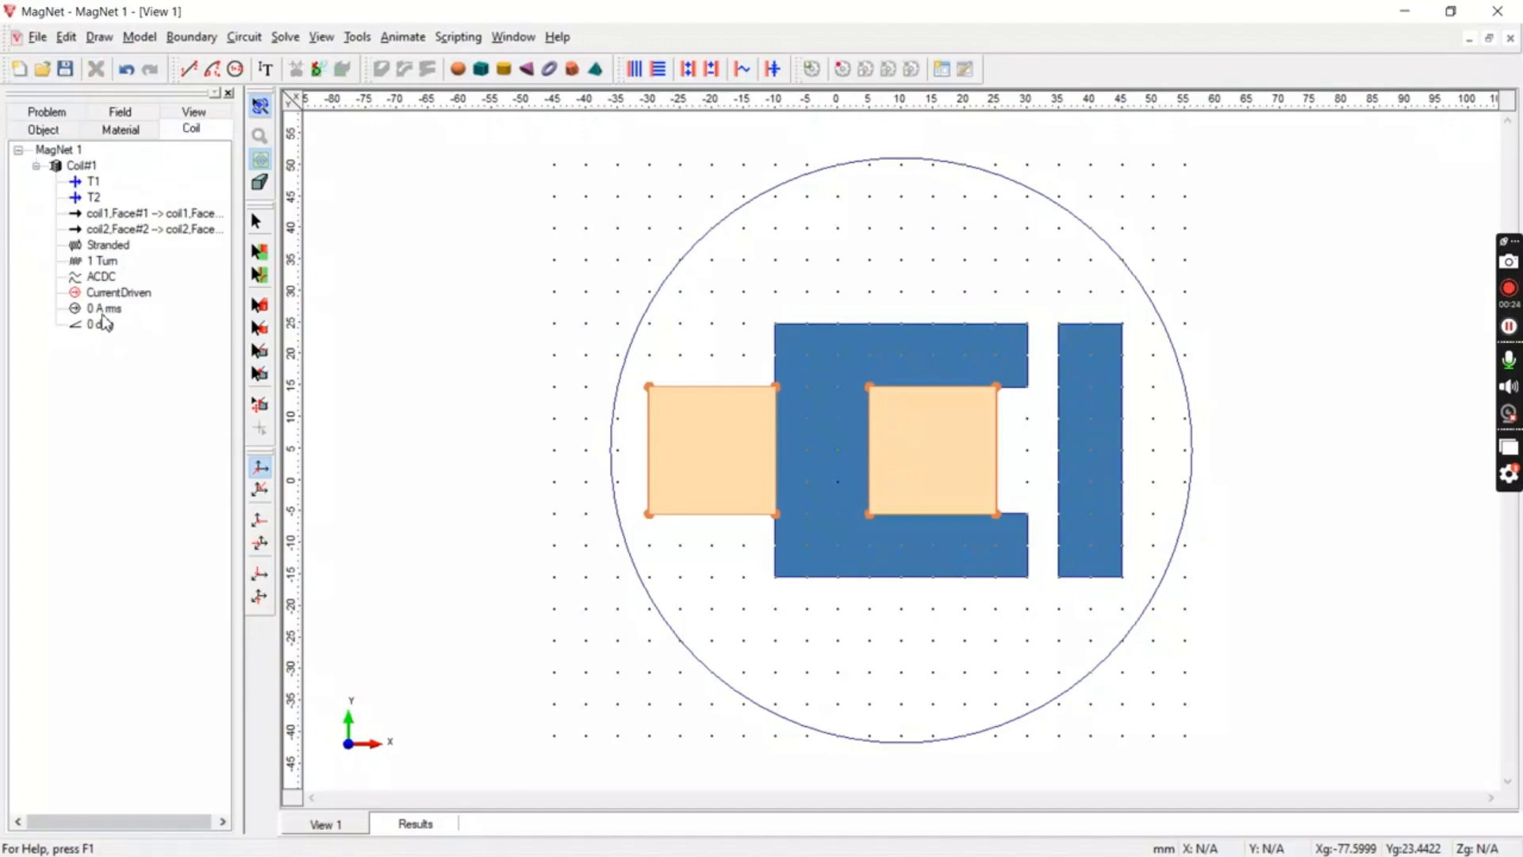
{"action": "left_click", "coordinate": [107, 262]}
{"action": "left_click", "coordinate": [109, 262]}
{"action": "key", "text": "Return"}
{"action": "left_click", "coordinate": [103, 263]}
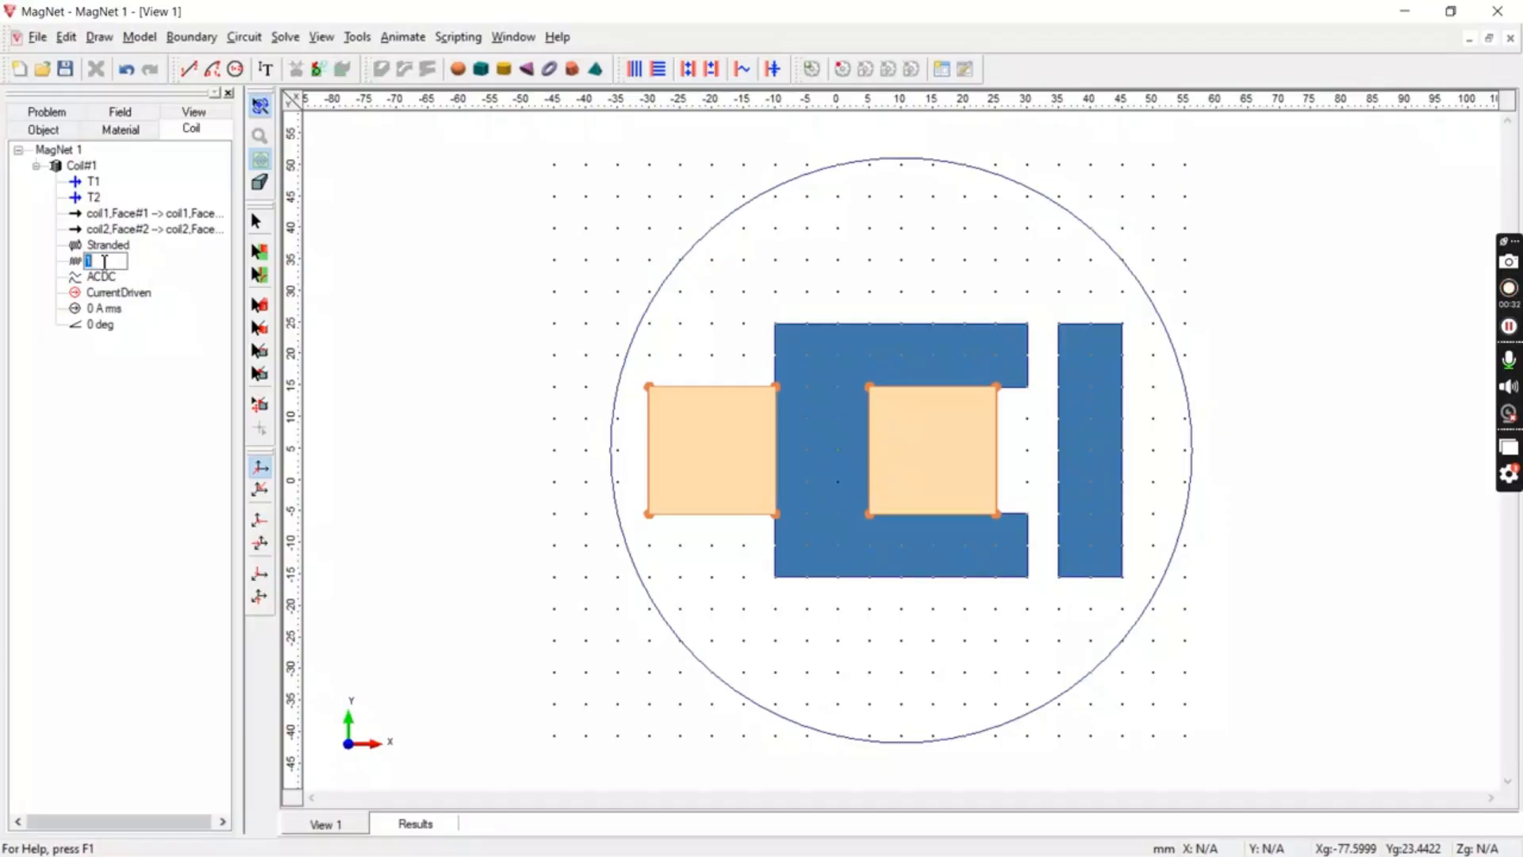
{"action": "type", "text": "000"}
{"action": "key", "text": "Return"}
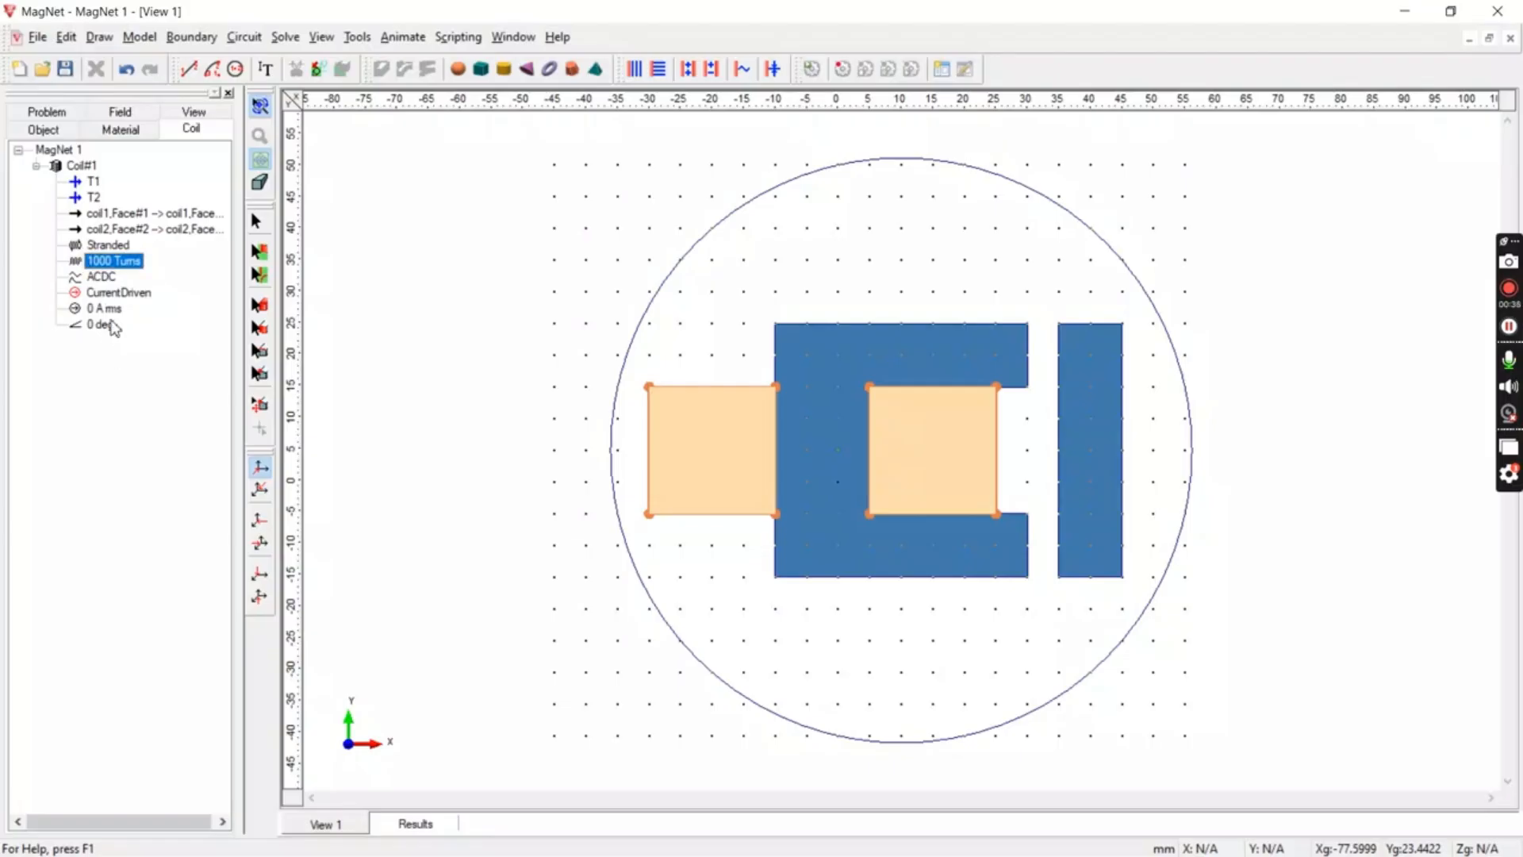
Step: Set the driving current of Coil#1 to 2 A rms
{"action": "left_click", "coordinate": [112, 310]}
{"action": "left_click", "coordinate": [112, 309]}
{"action": "type", "text": "2"}
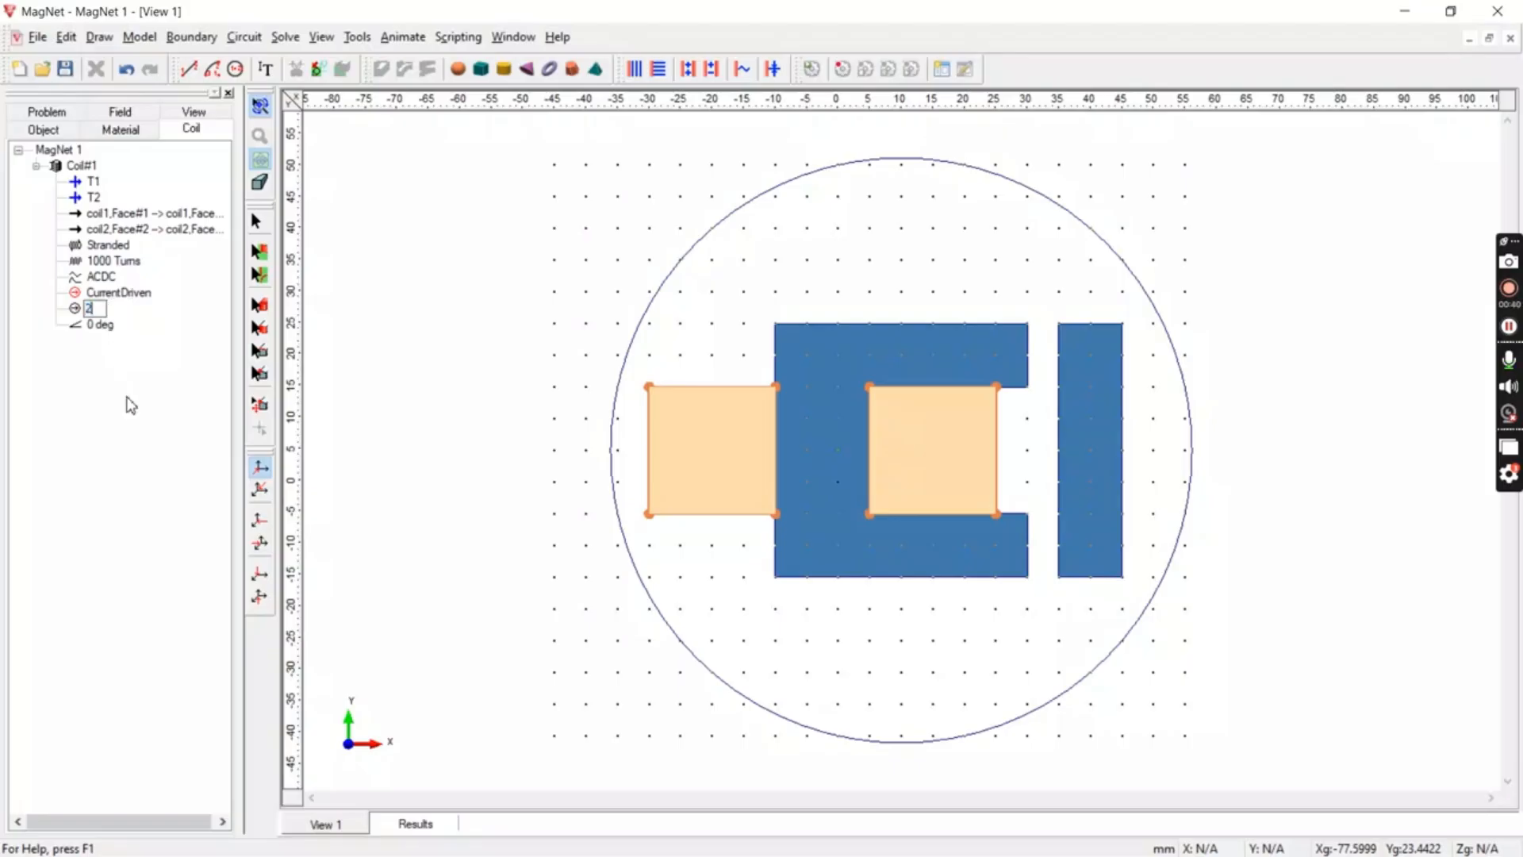
{"action": "key", "text": "Return"}
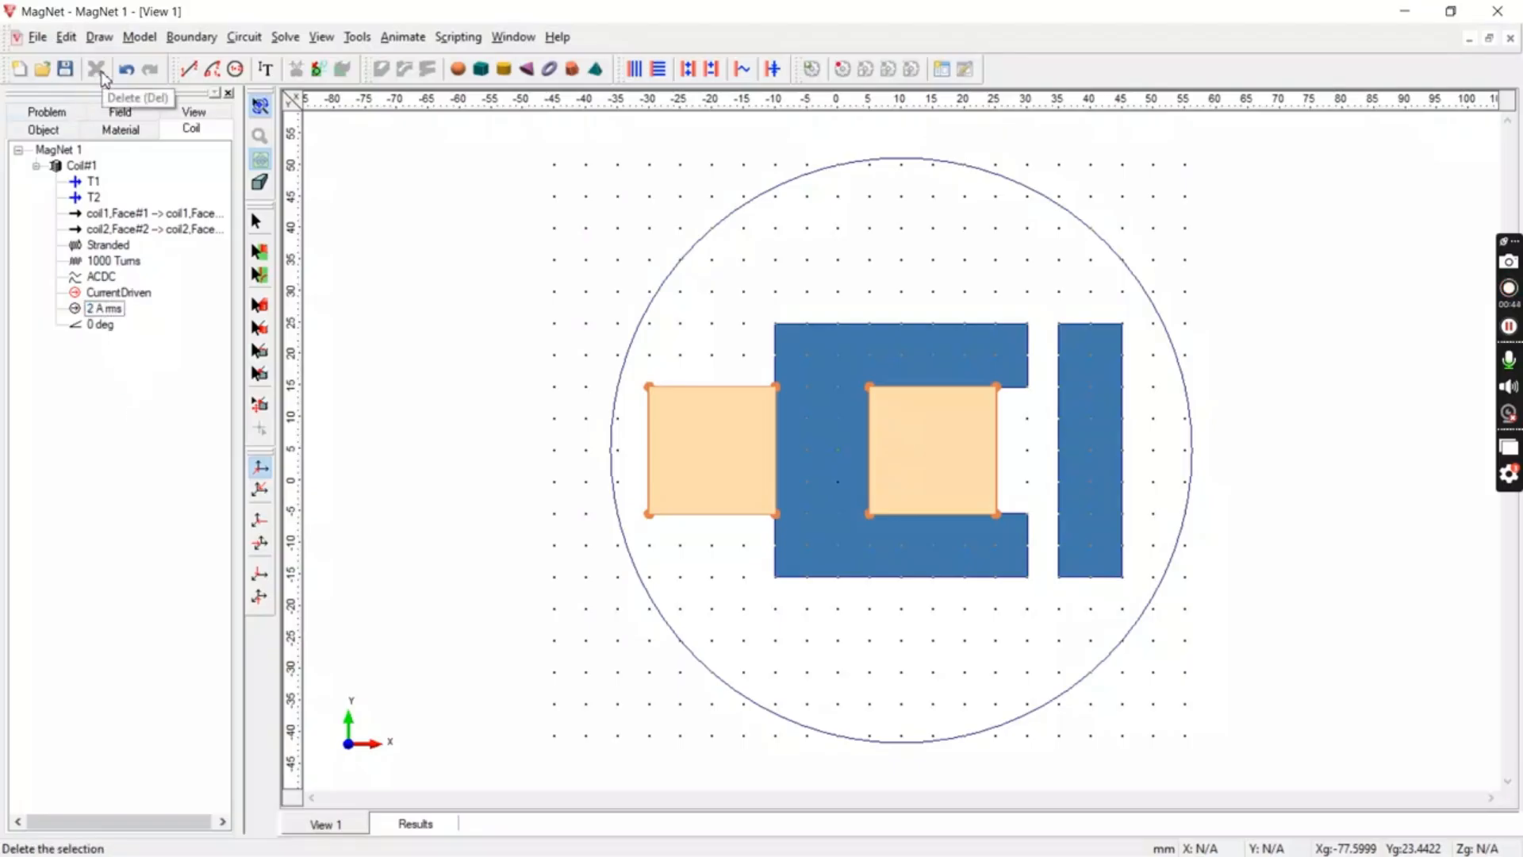
Step: Solve the model as Static 2D and review the force, flux linkage, ohmic loss and current results
{"action": "left_click", "coordinate": [287, 37]}
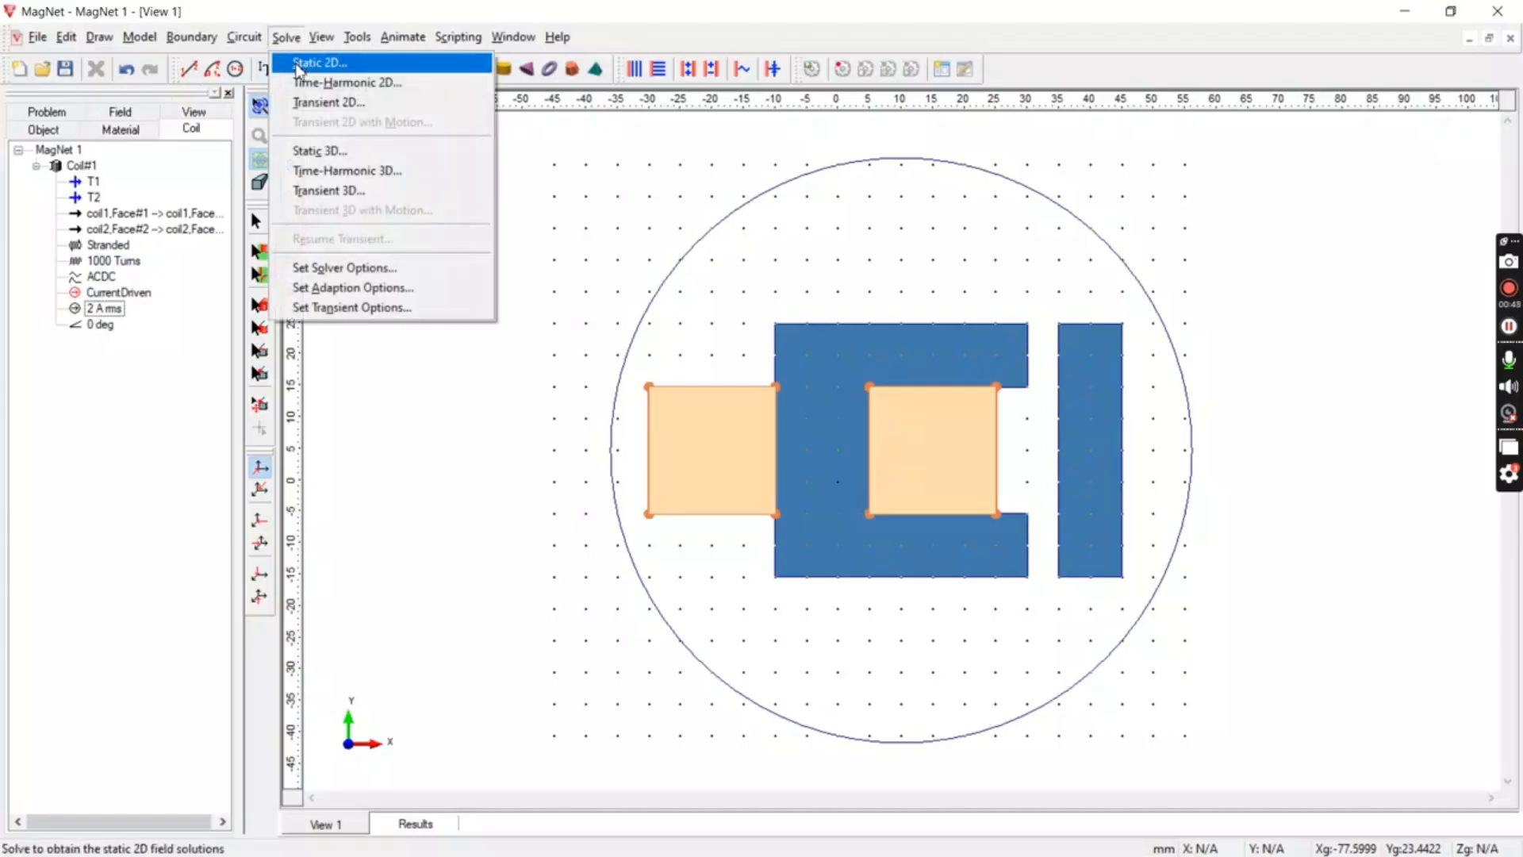
{"action": "left_click", "coordinate": [298, 63]}
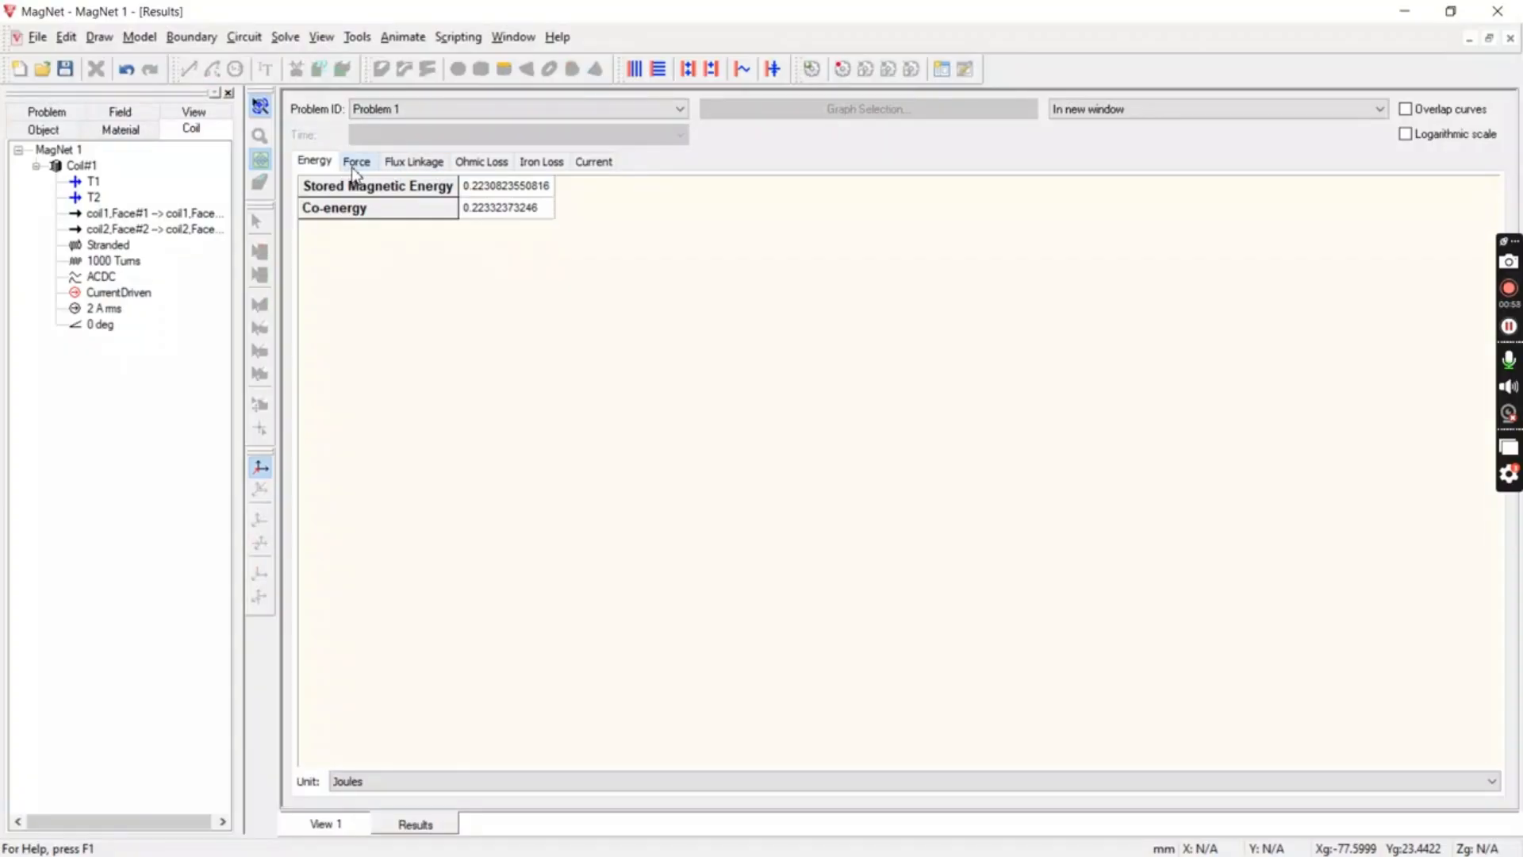
{"action": "left_click", "coordinate": [354, 170]}
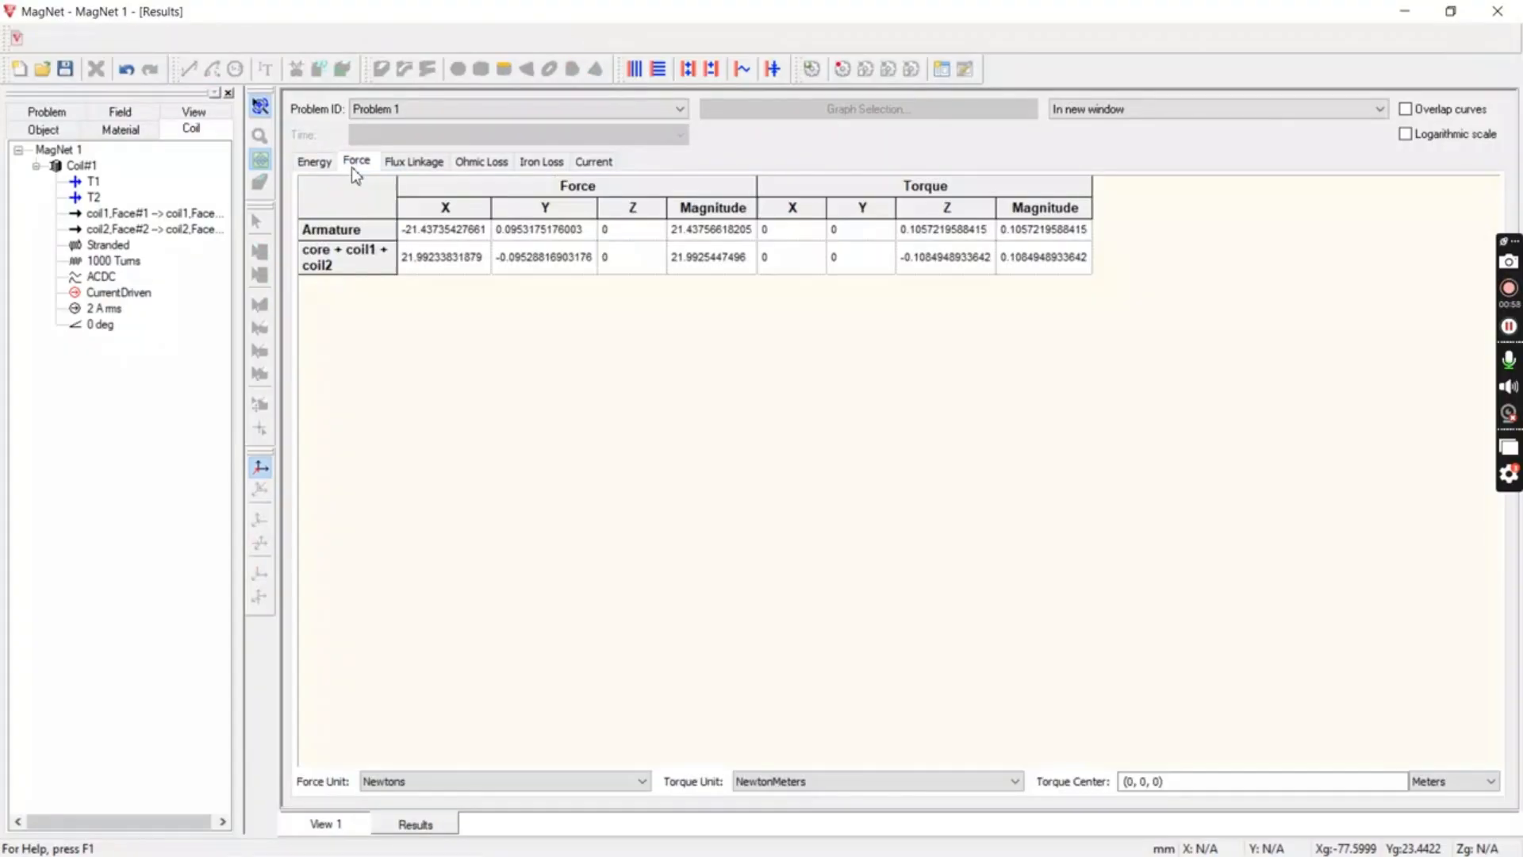
{"action": "left_click", "coordinate": [400, 167]}
{"action": "left_click", "coordinate": [481, 165]}
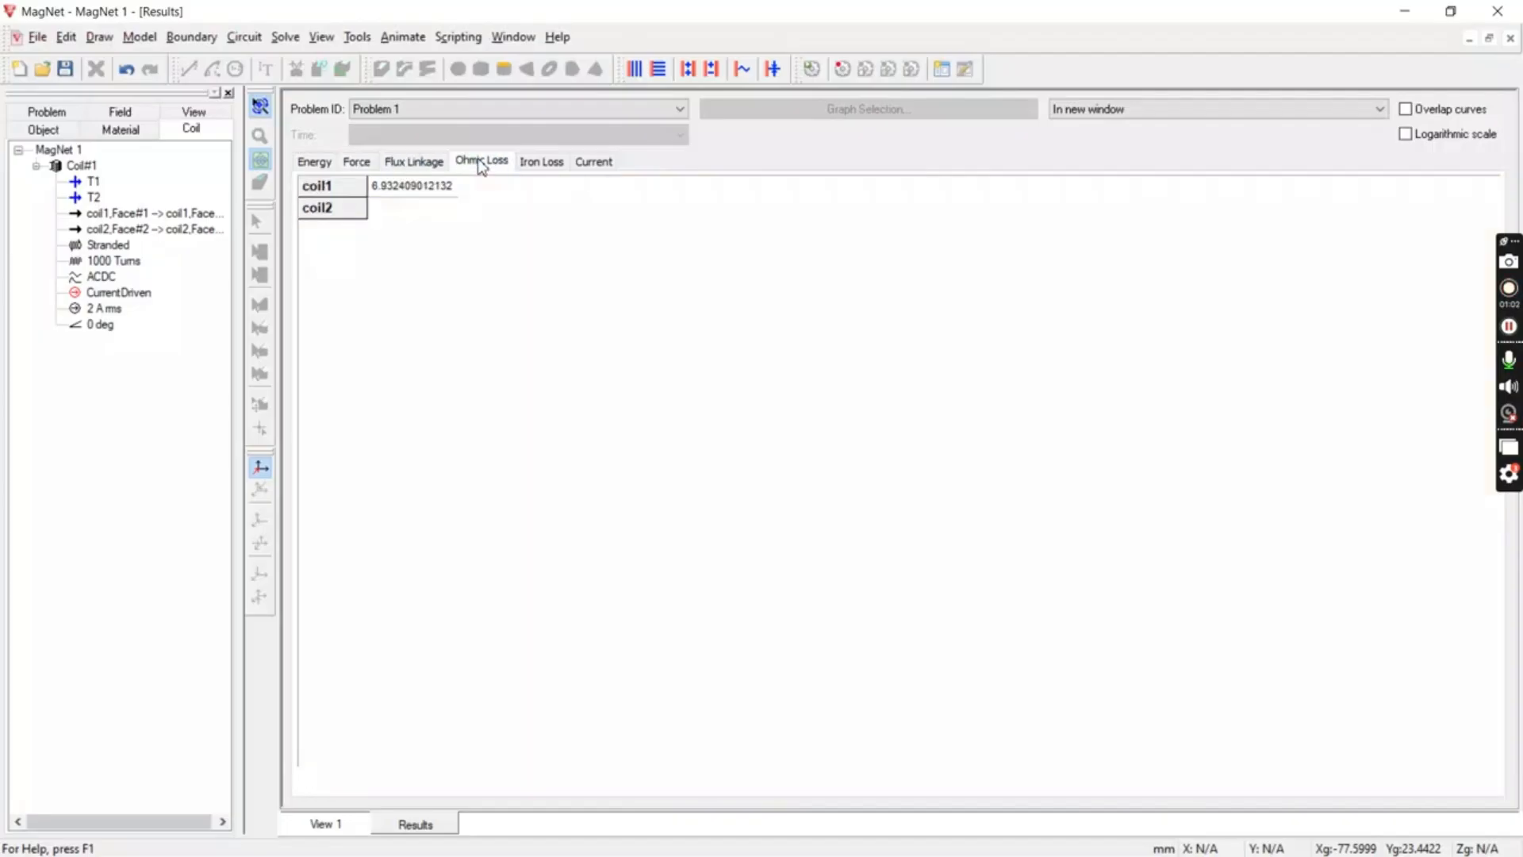
{"action": "left_click", "coordinate": [595, 162]}
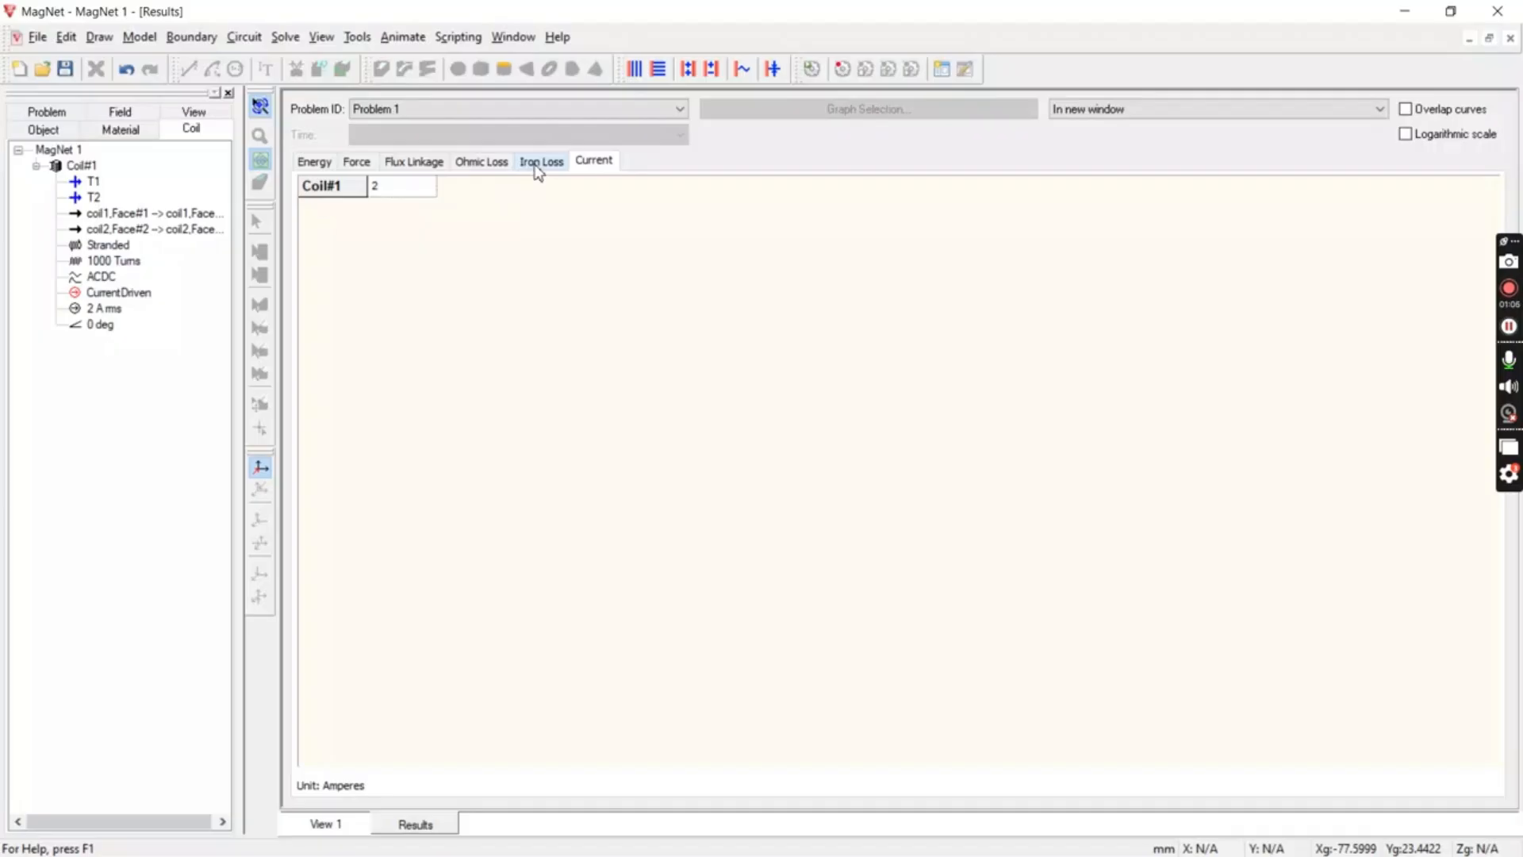
{"action": "left_click", "coordinate": [412, 187]}
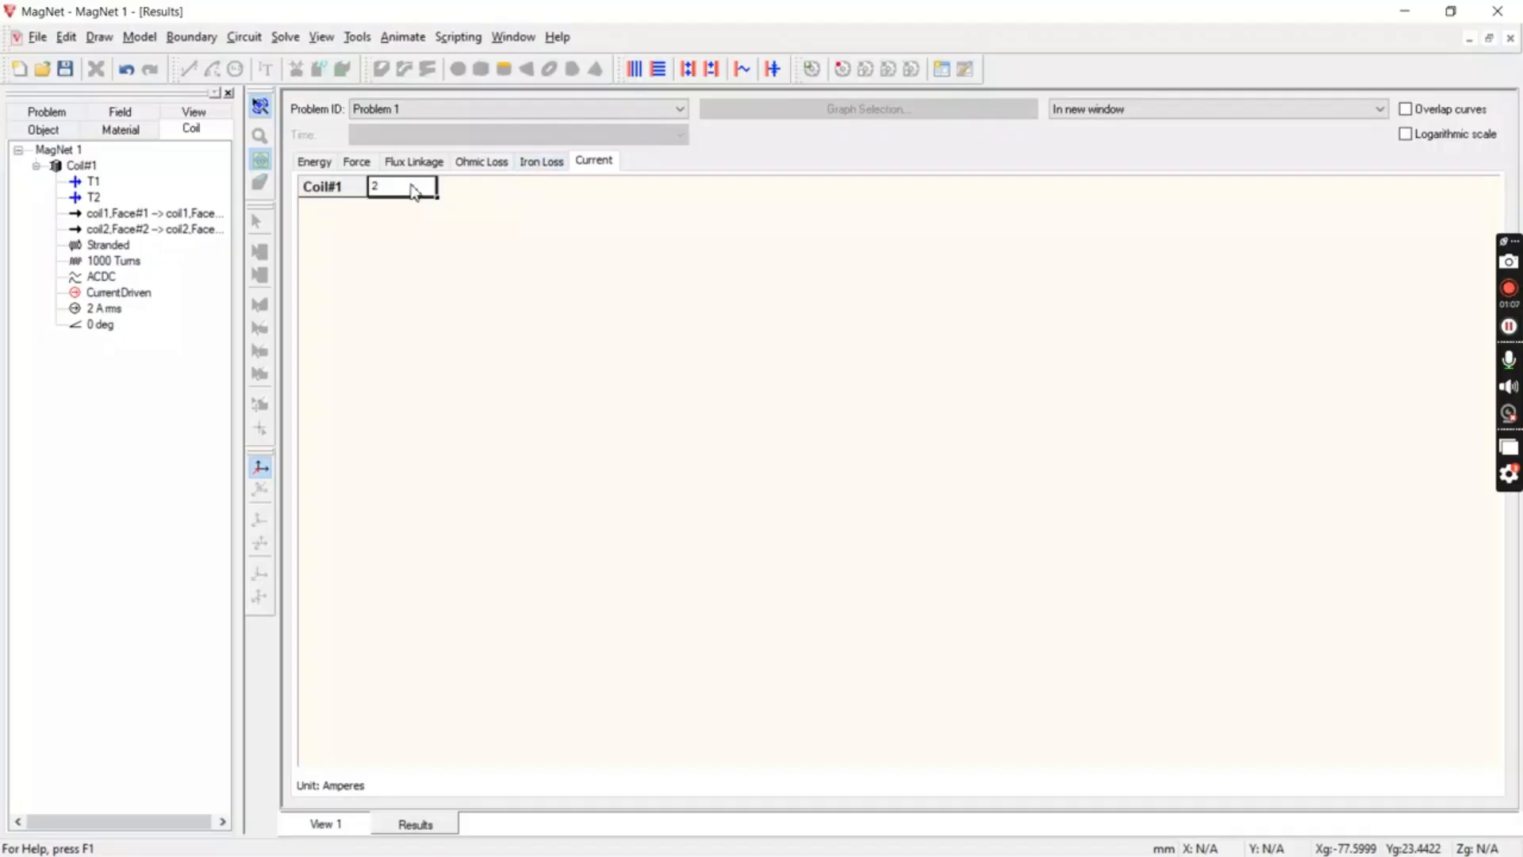
{"action": "left_click", "coordinate": [504, 162]}
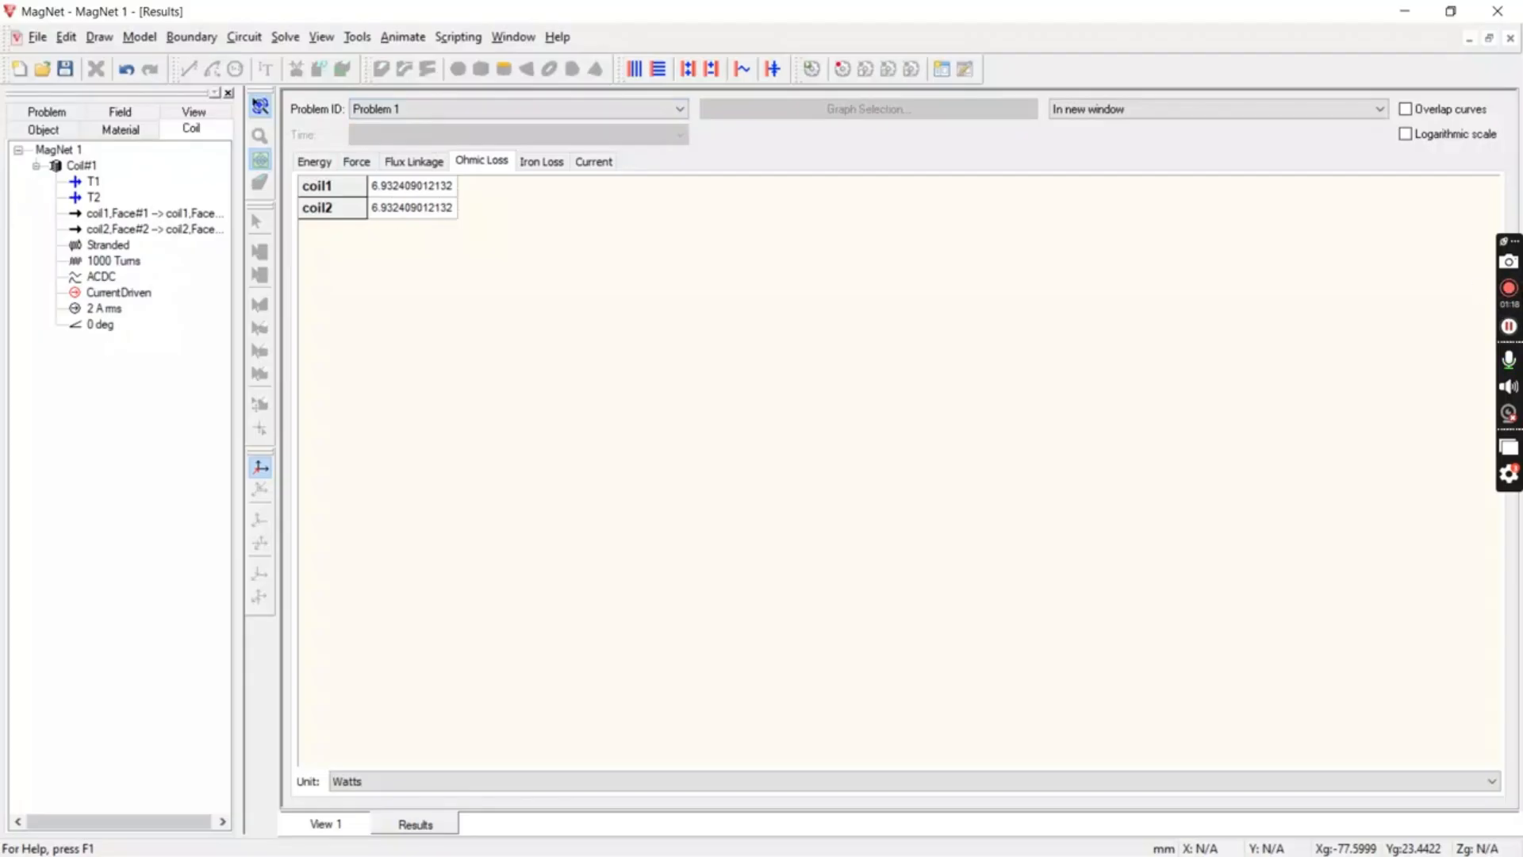
{"action": "left_click", "coordinate": [1510, 289]}
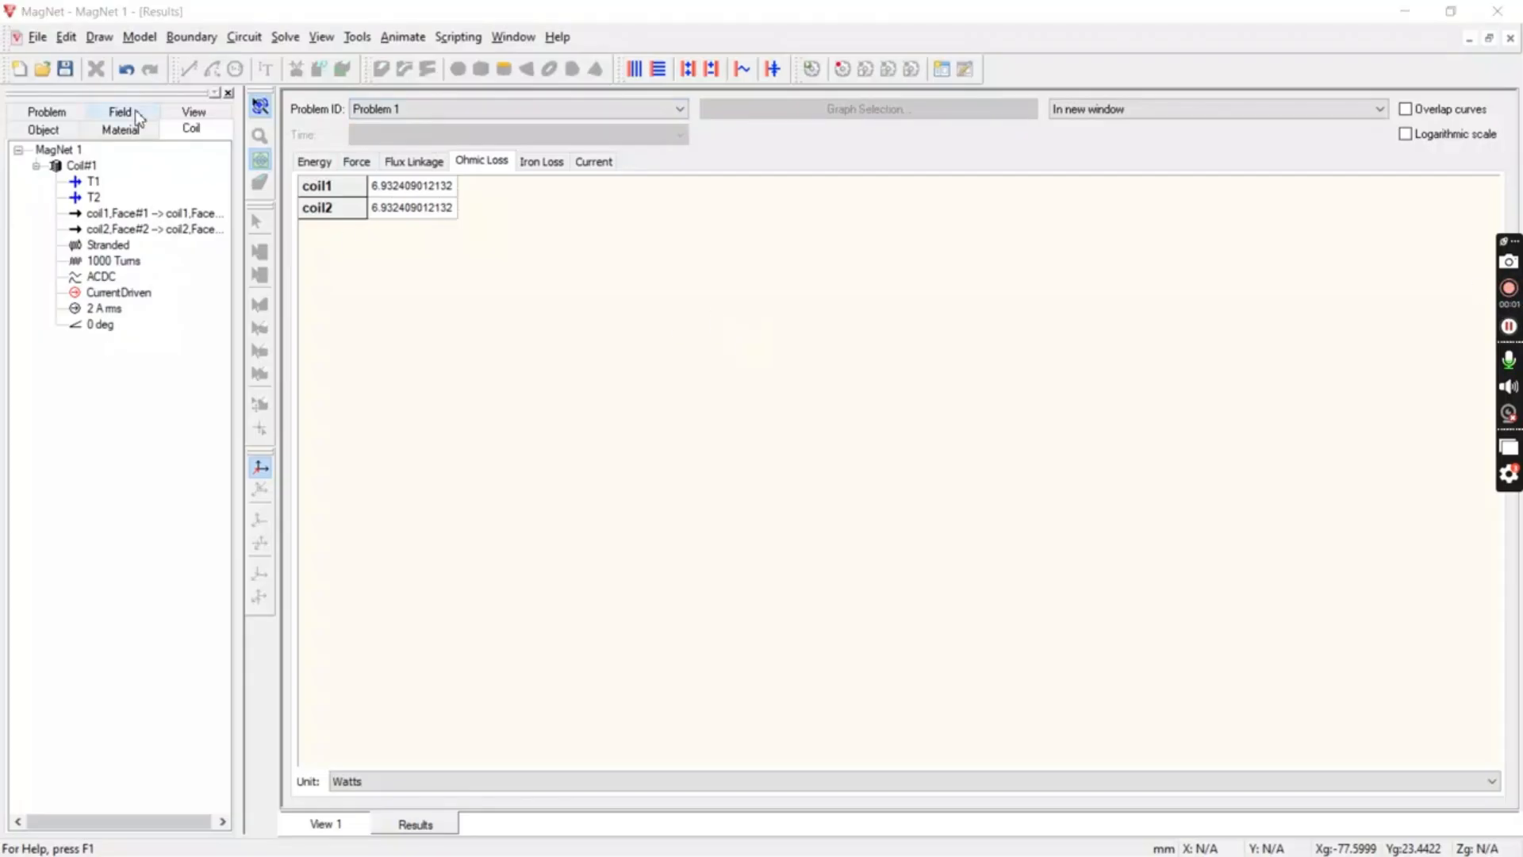
Step: Plot the |B| smoothed field as contours on the model
{"action": "left_click", "coordinate": [193, 116]}
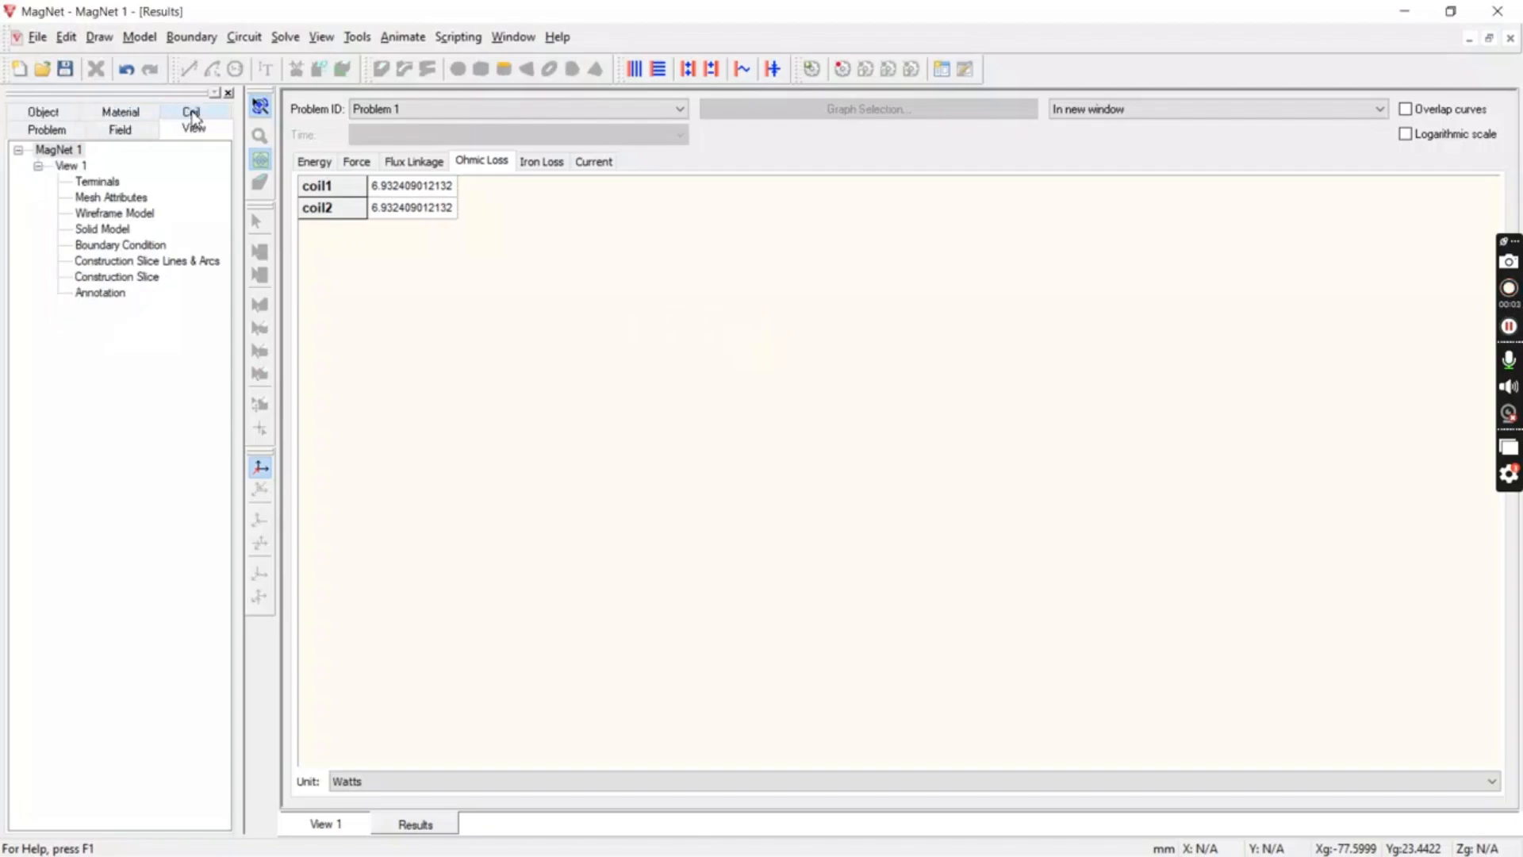
{"action": "left_click", "coordinate": [145, 117]}
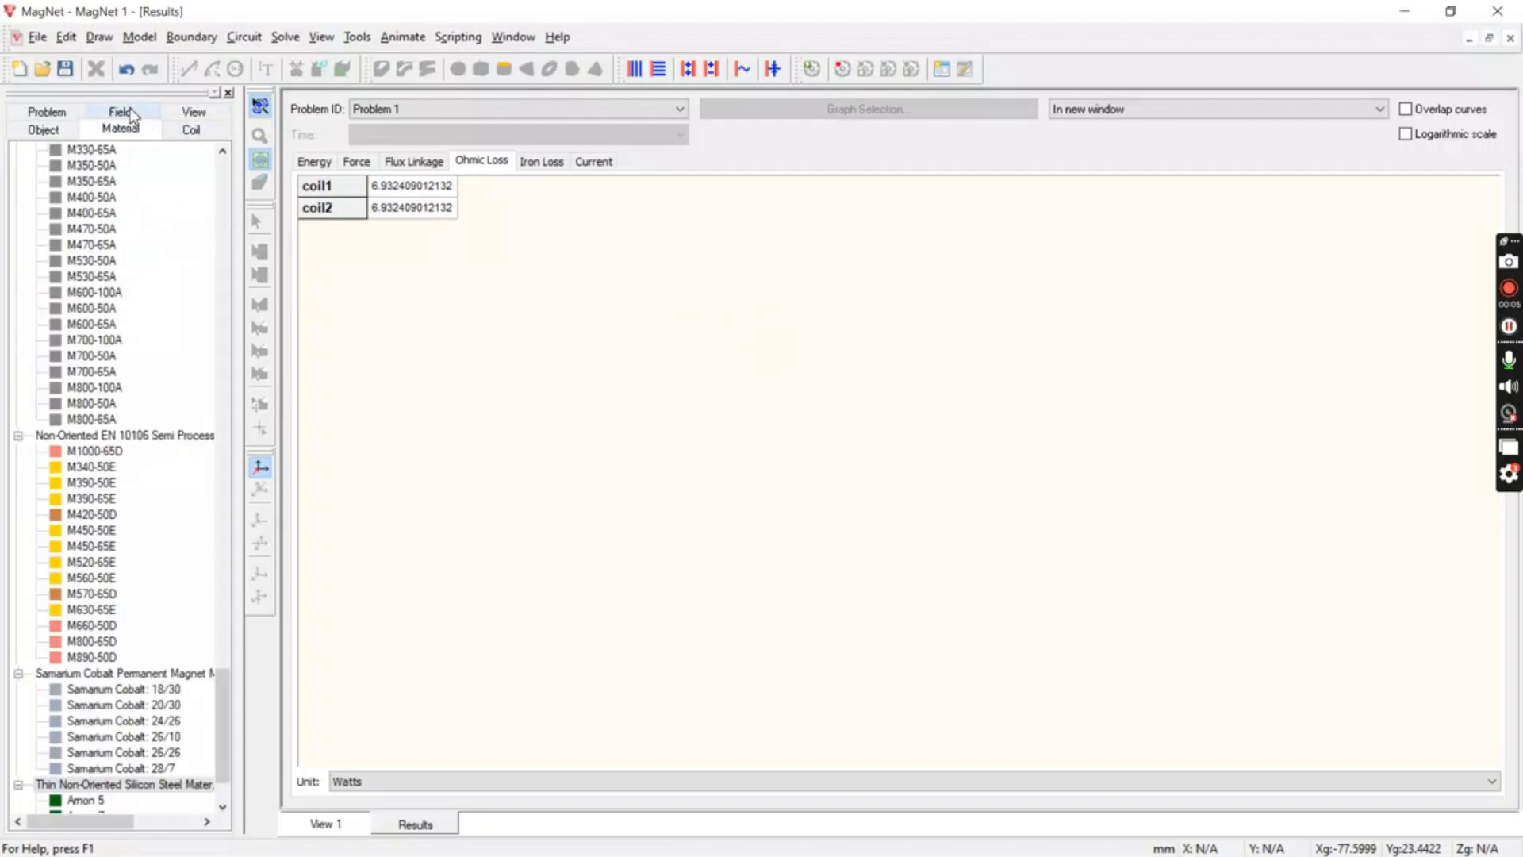
{"action": "left_click", "coordinate": [132, 115]}
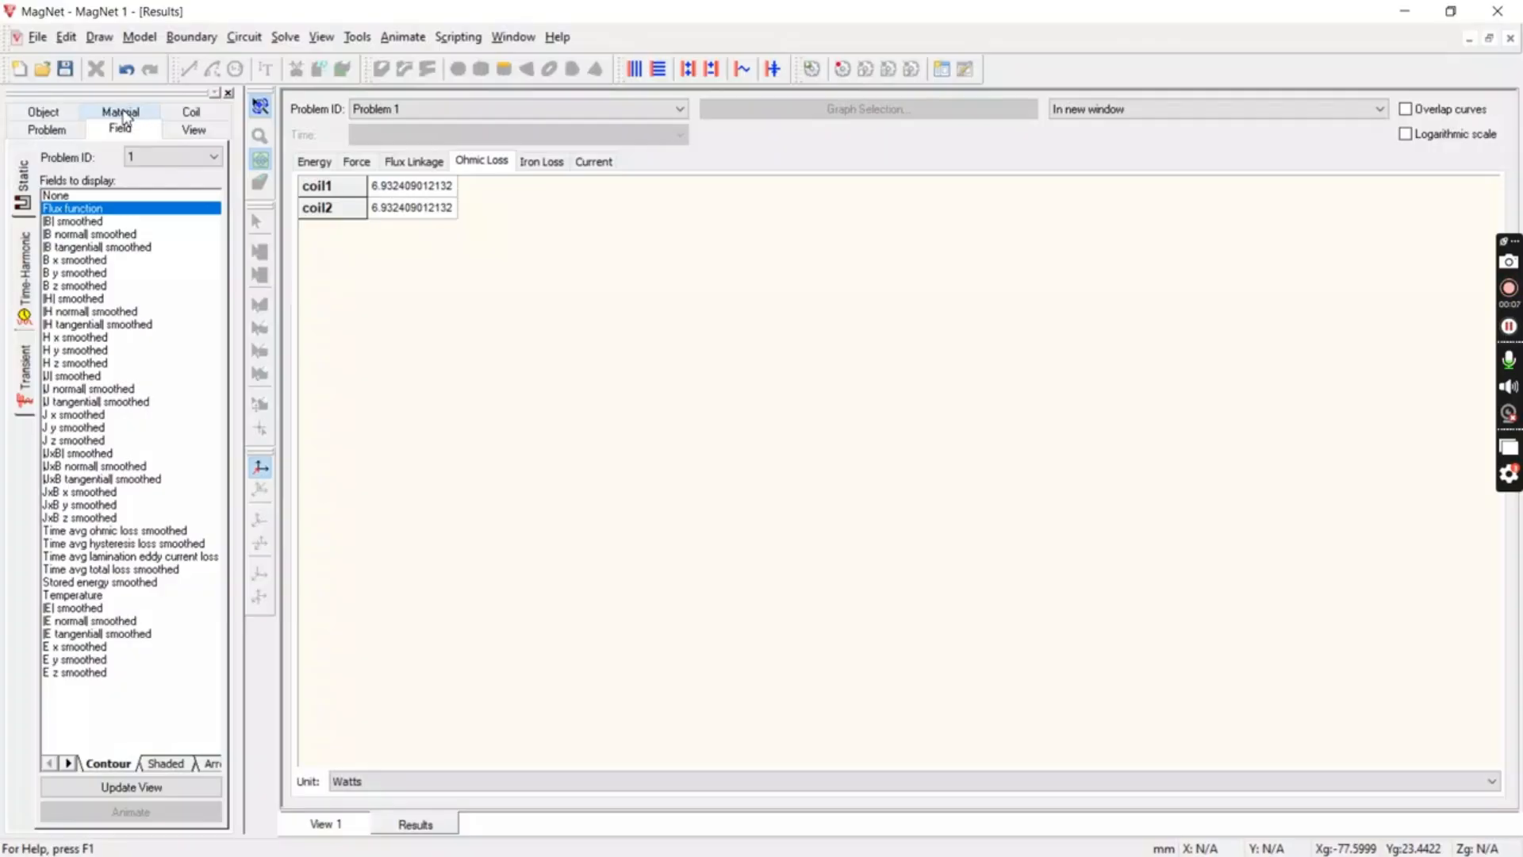
{"action": "left_click", "coordinate": [83, 222]}
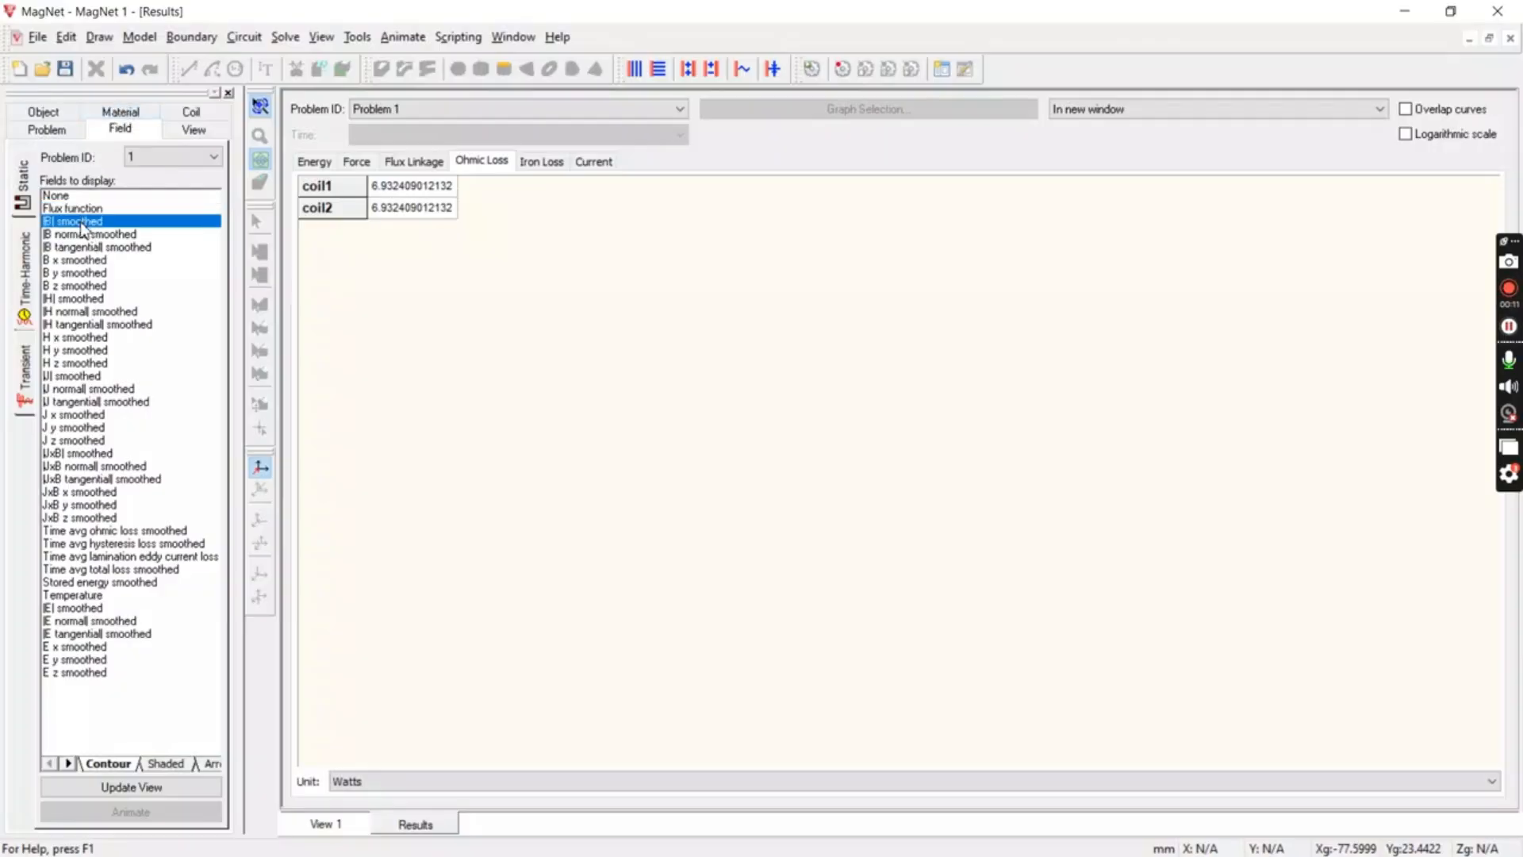
{"action": "left_click", "coordinate": [111, 790]}
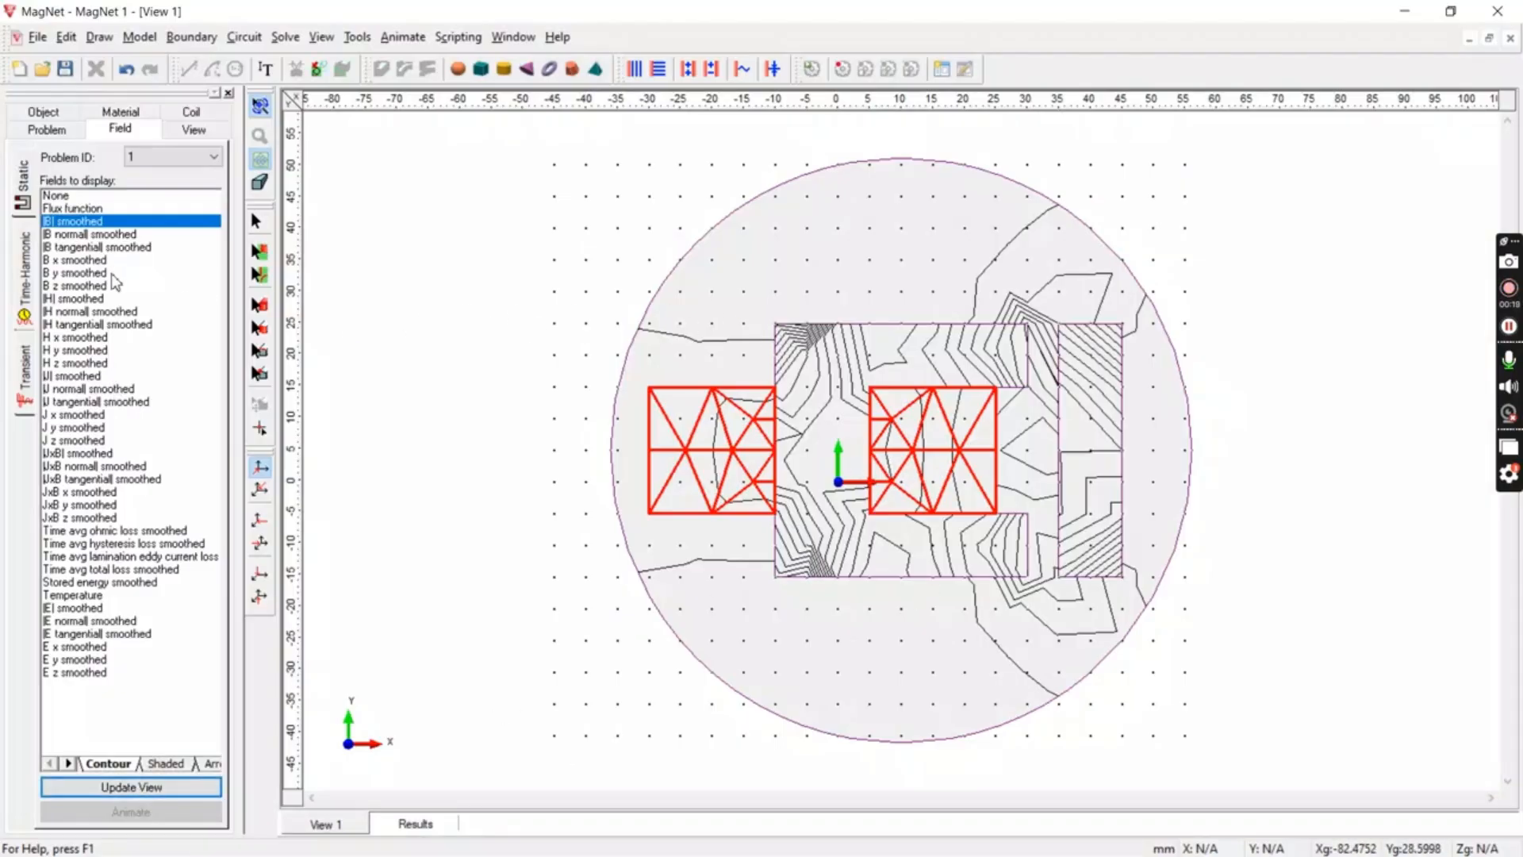
Step: Add a shaded plot of the |B| smoothed field to the model view
{"action": "left_click", "coordinate": [170, 765]}
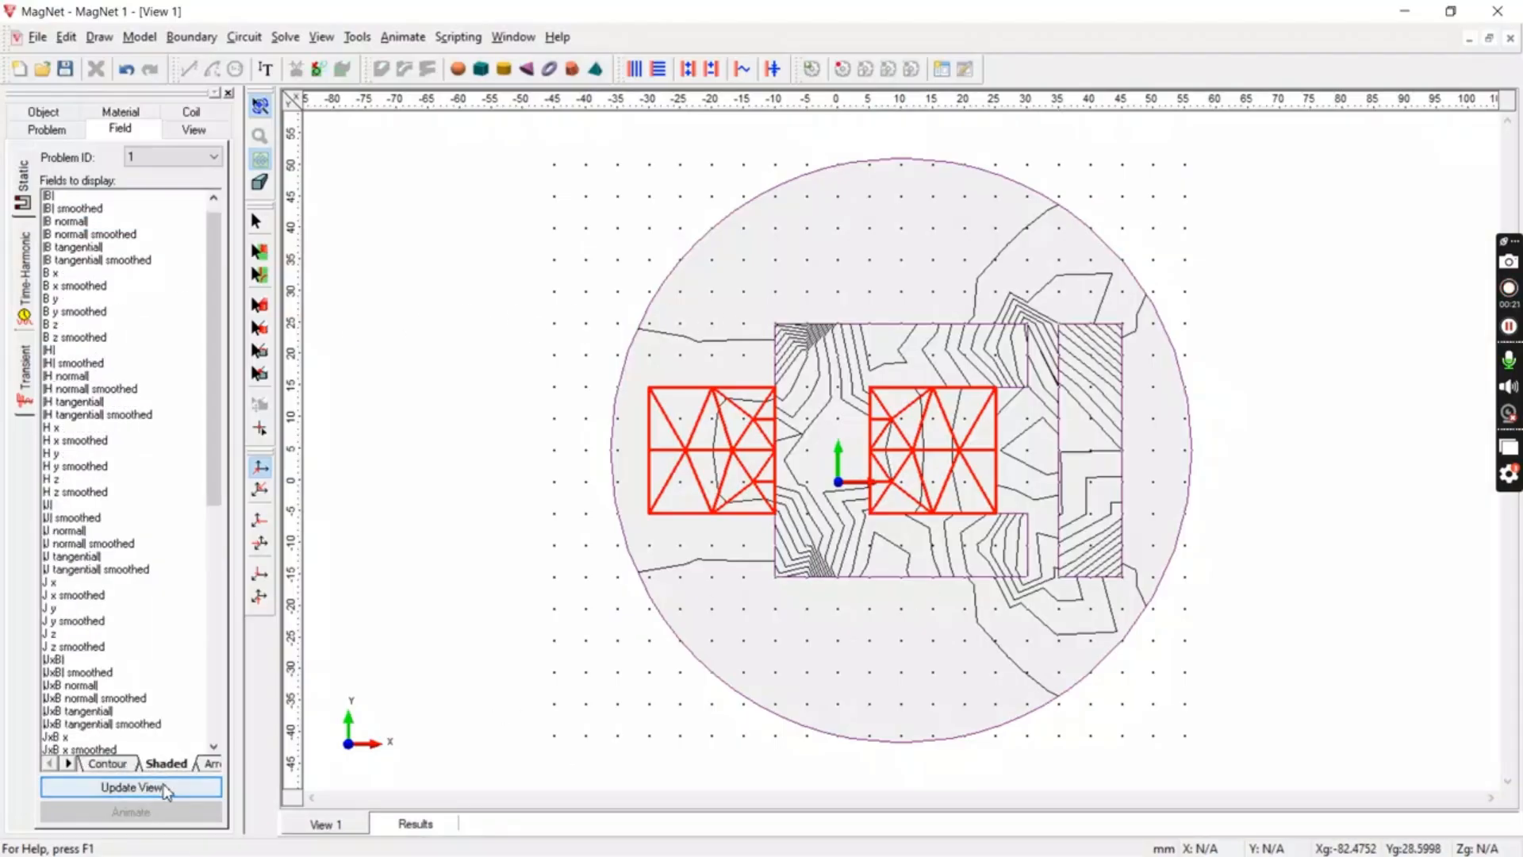
{"action": "left_click", "coordinate": [95, 209]}
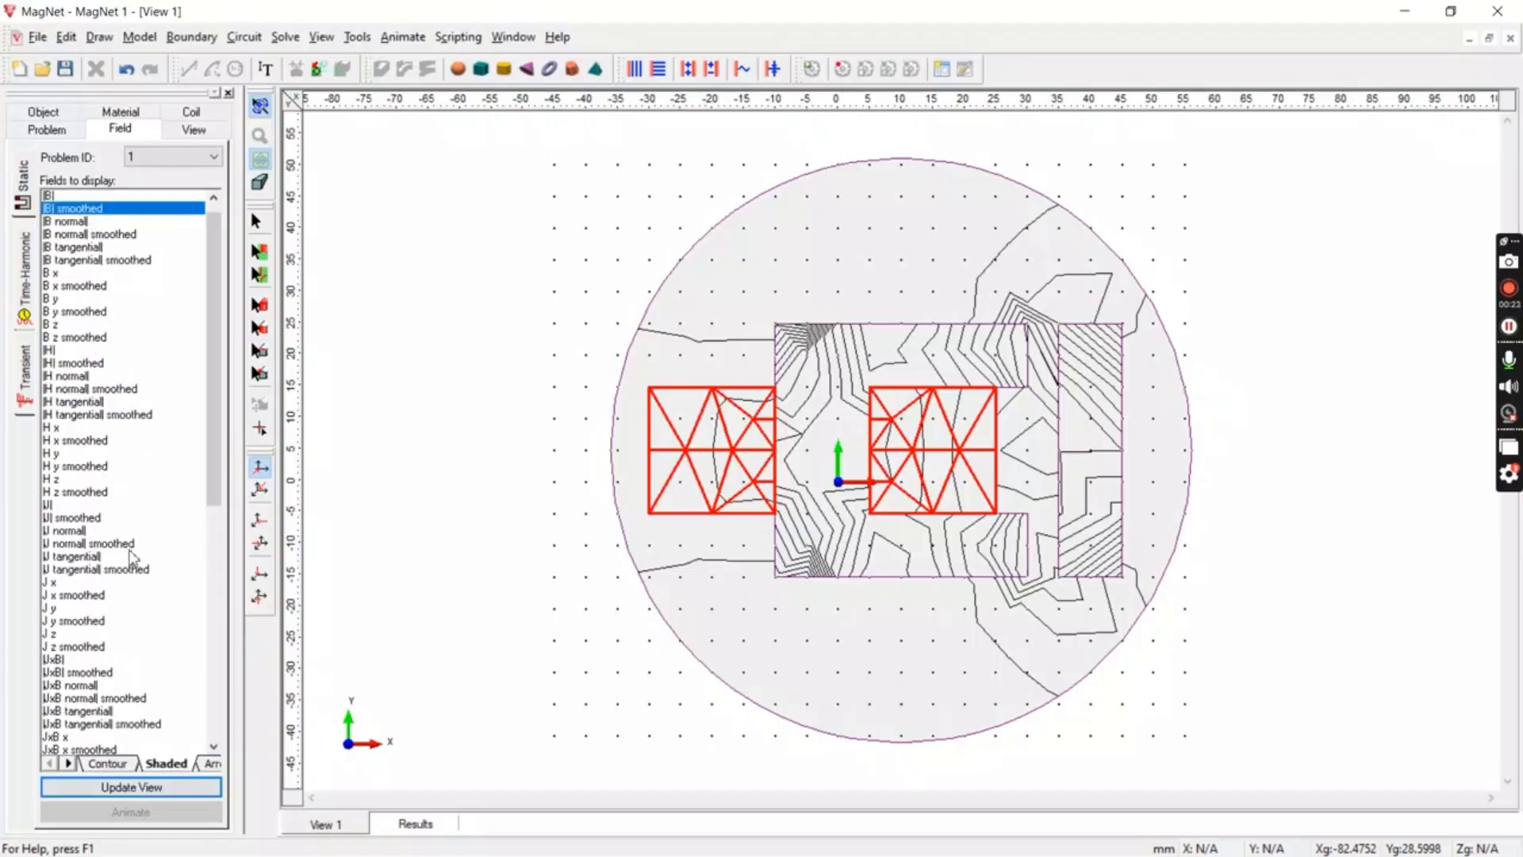
{"action": "left_click", "coordinate": [167, 789]}
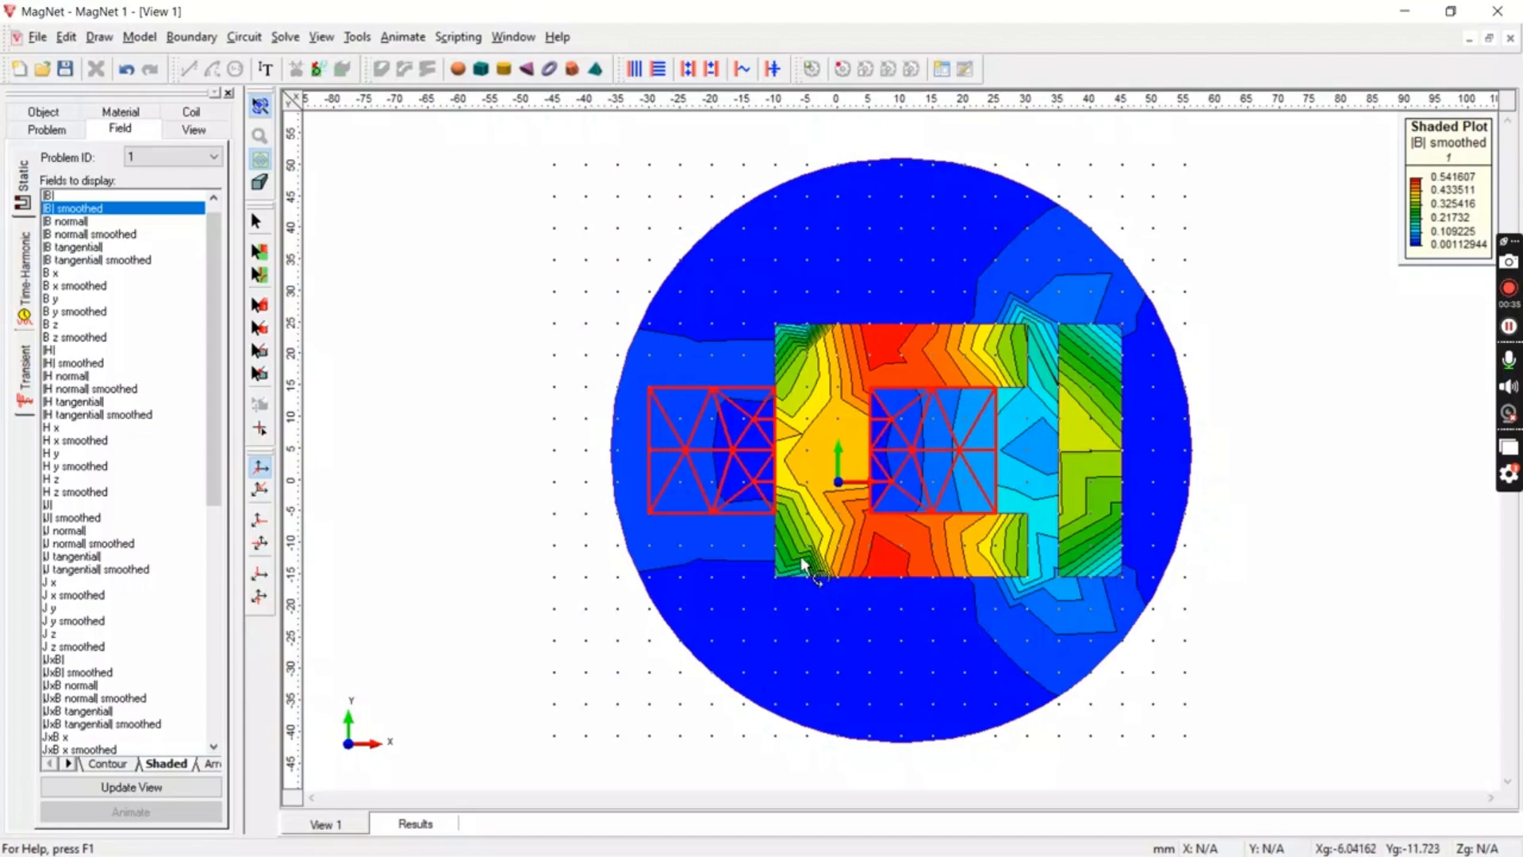
Step: Add an arrow plot of the B field to the model view
{"action": "left_click", "coordinate": [216, 765]}
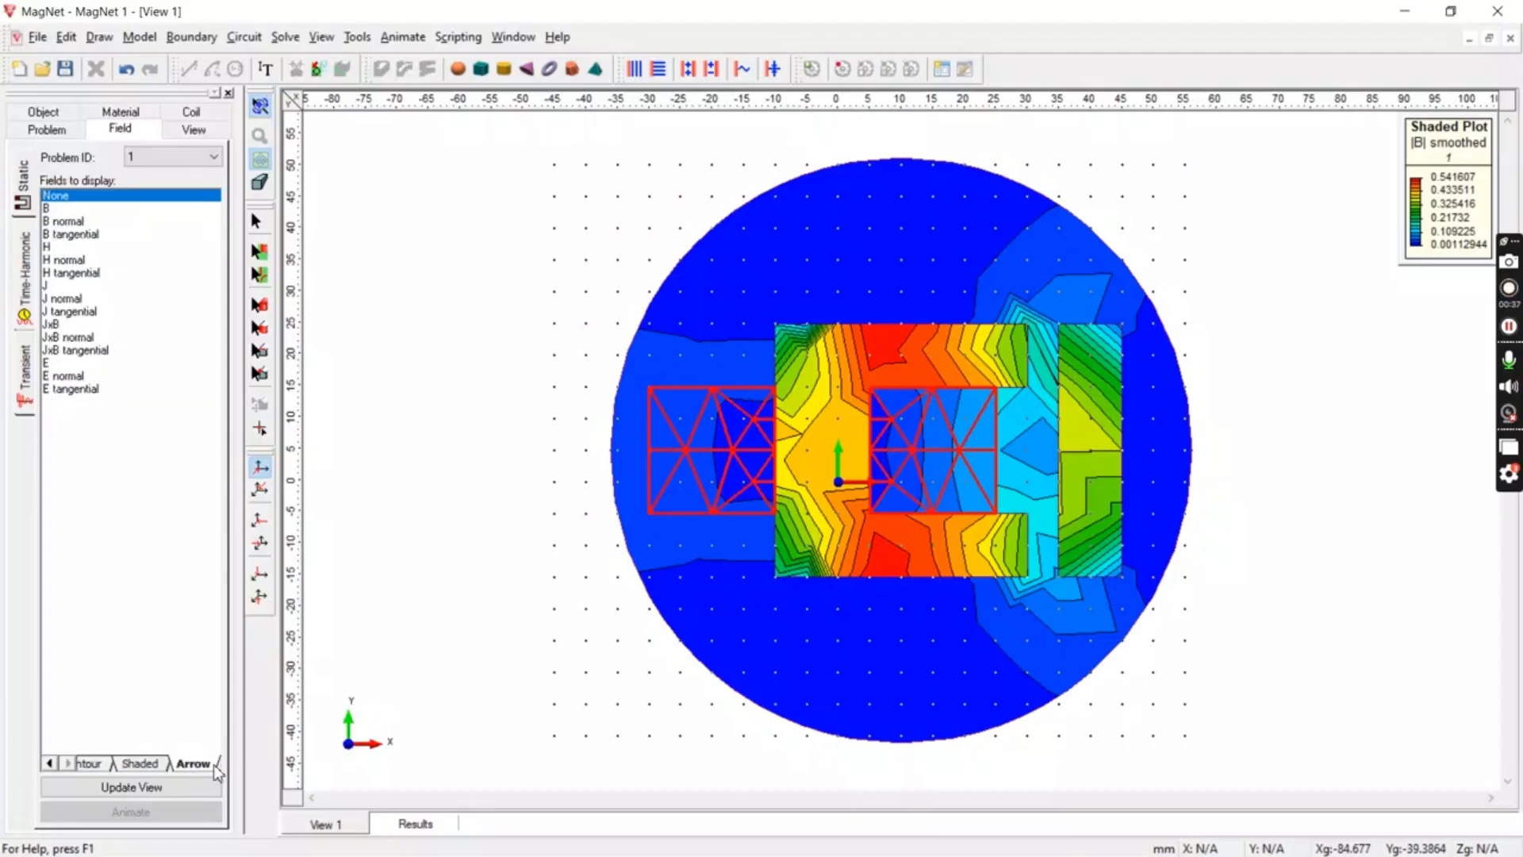
{"action": "left_click", "coordinate": [72, 222]}
{"action": "left_click", "coordinate": [73, 209]}
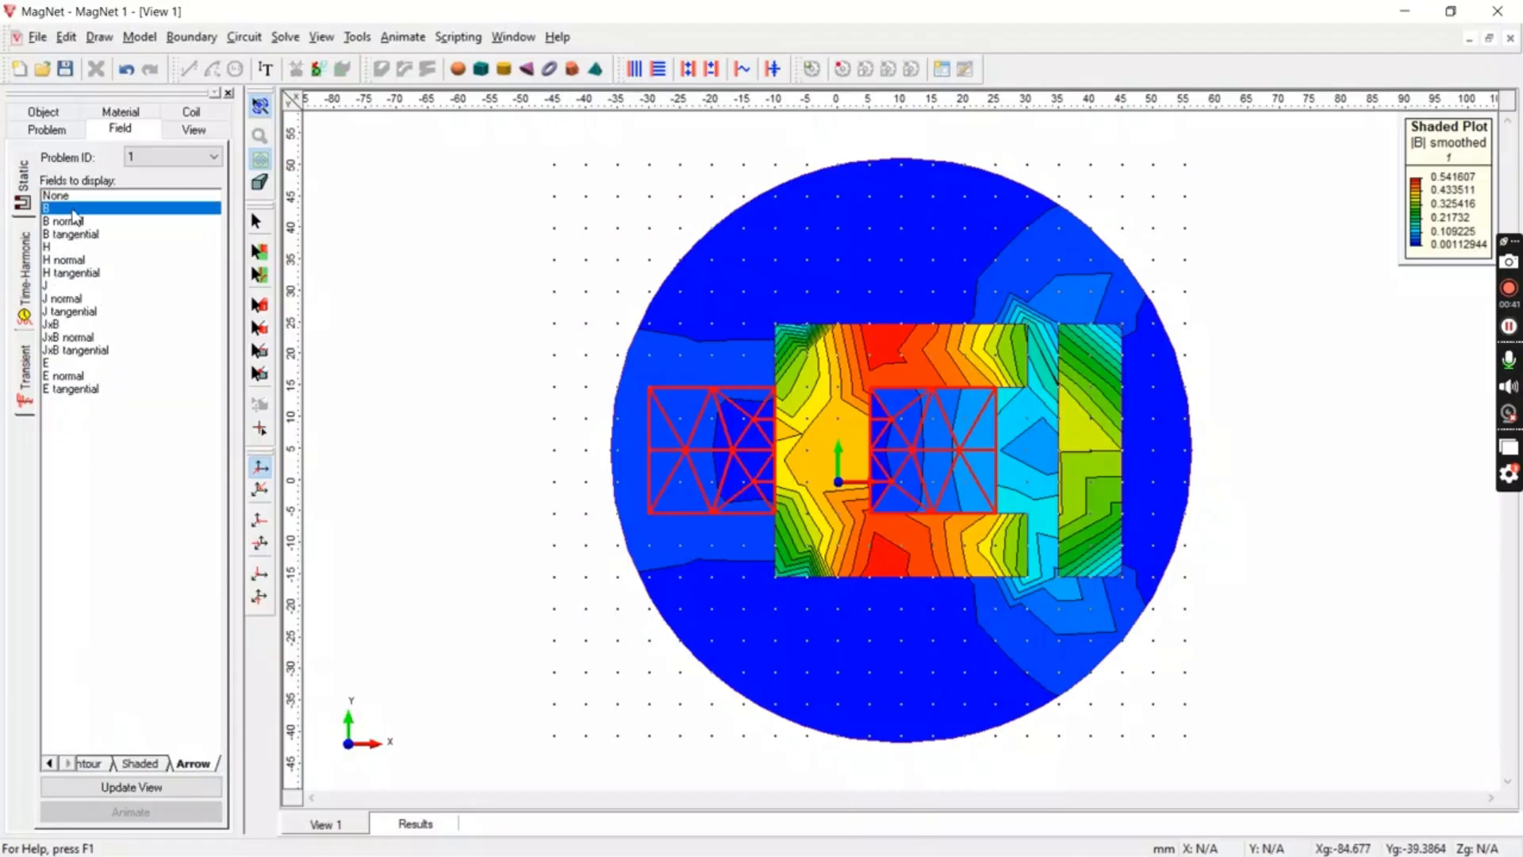
{"action": "left_click", "coordinate": [127, 788]}
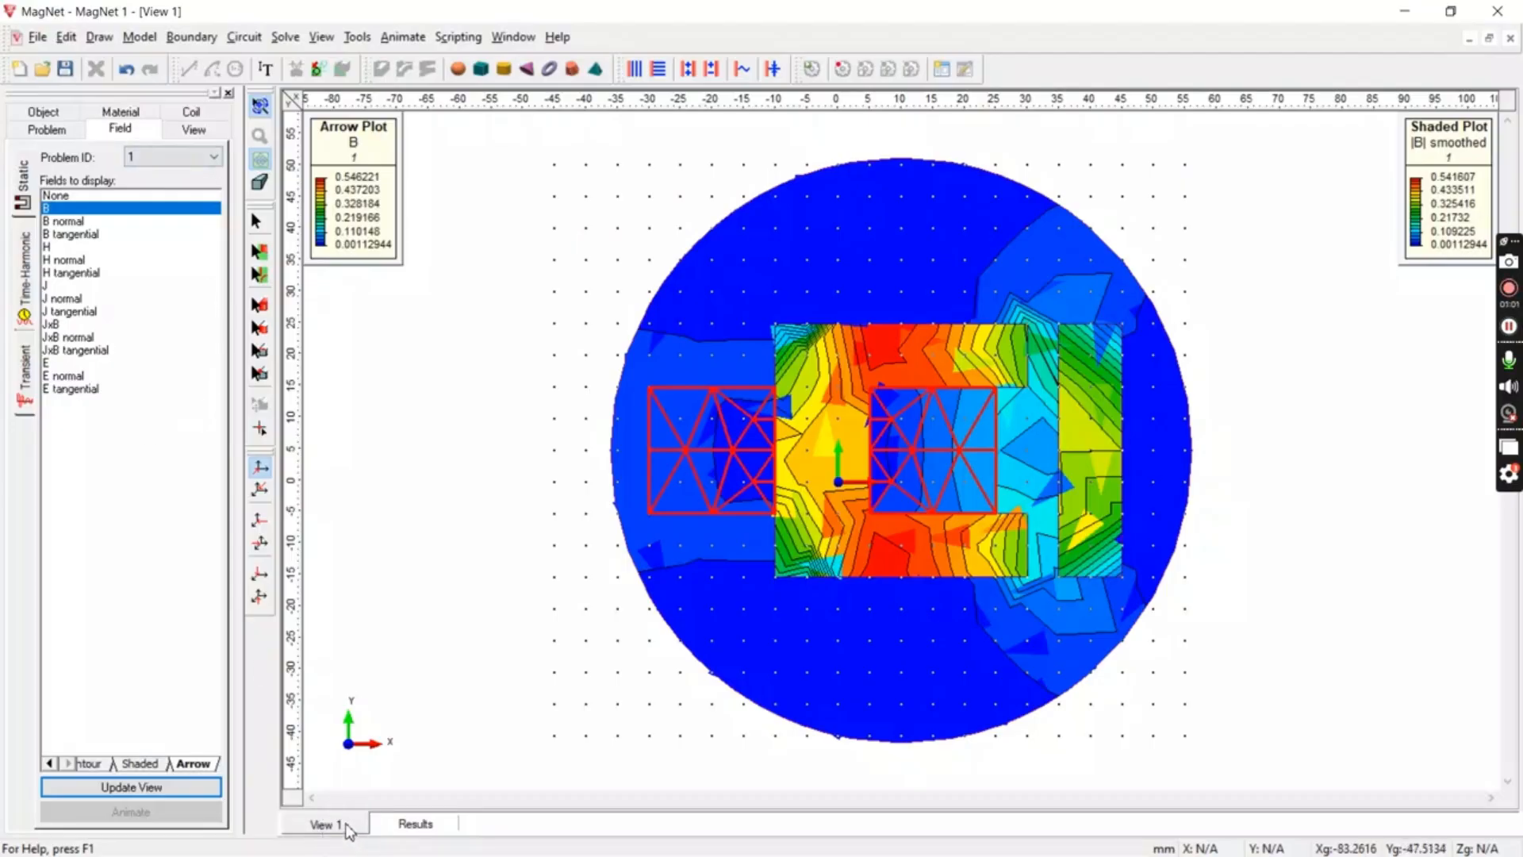
Step: Glance at the results page, return to the model view, and replace the field plots with the solid model display
{"action": "left_click", "coordinate": [387, 827]}
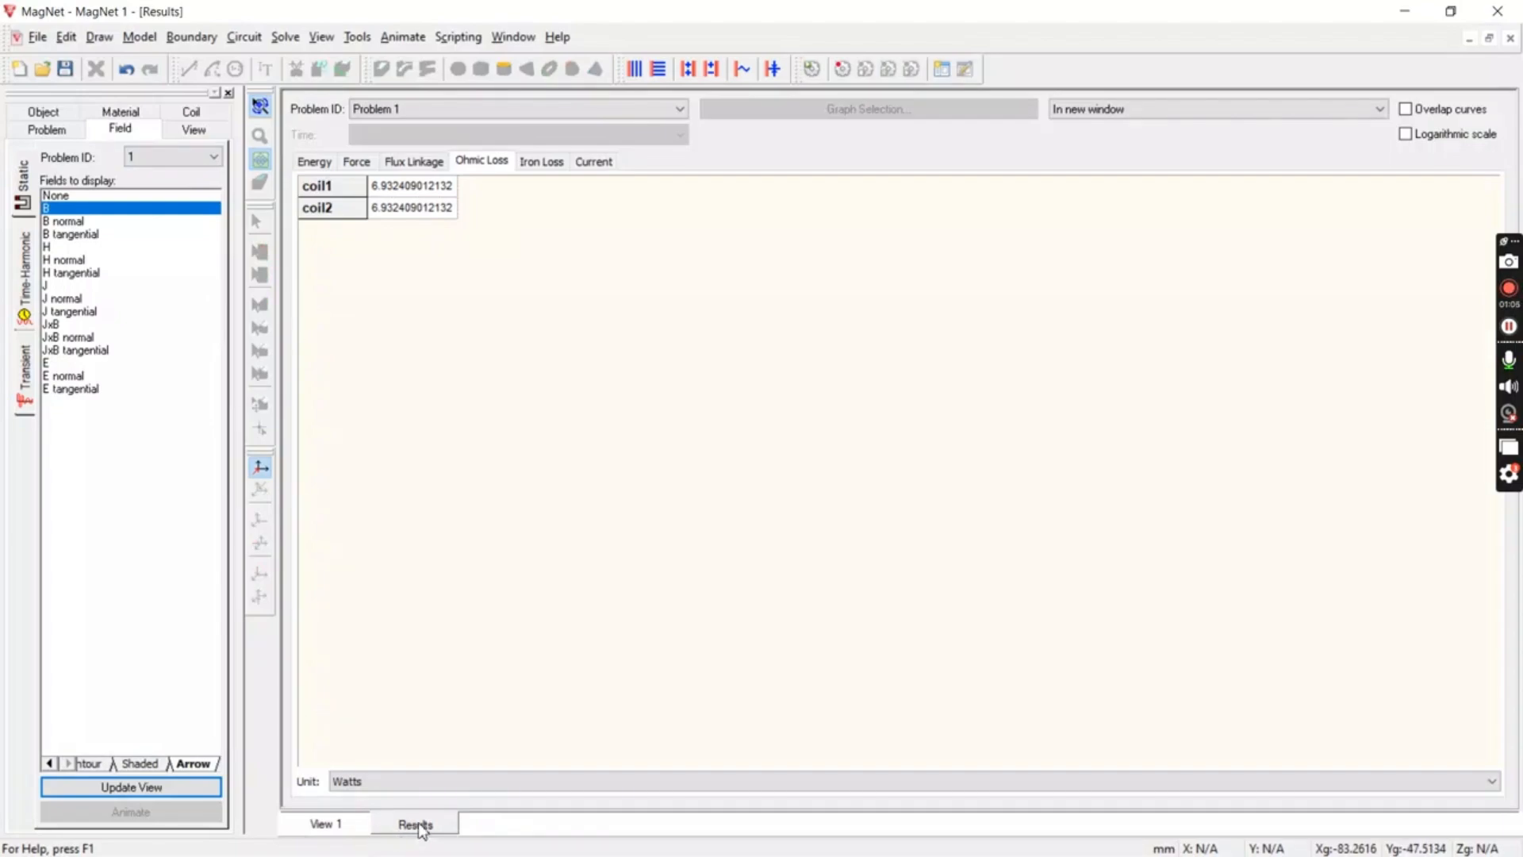
{"action": "left_click", "coordinate": [339, 824]}
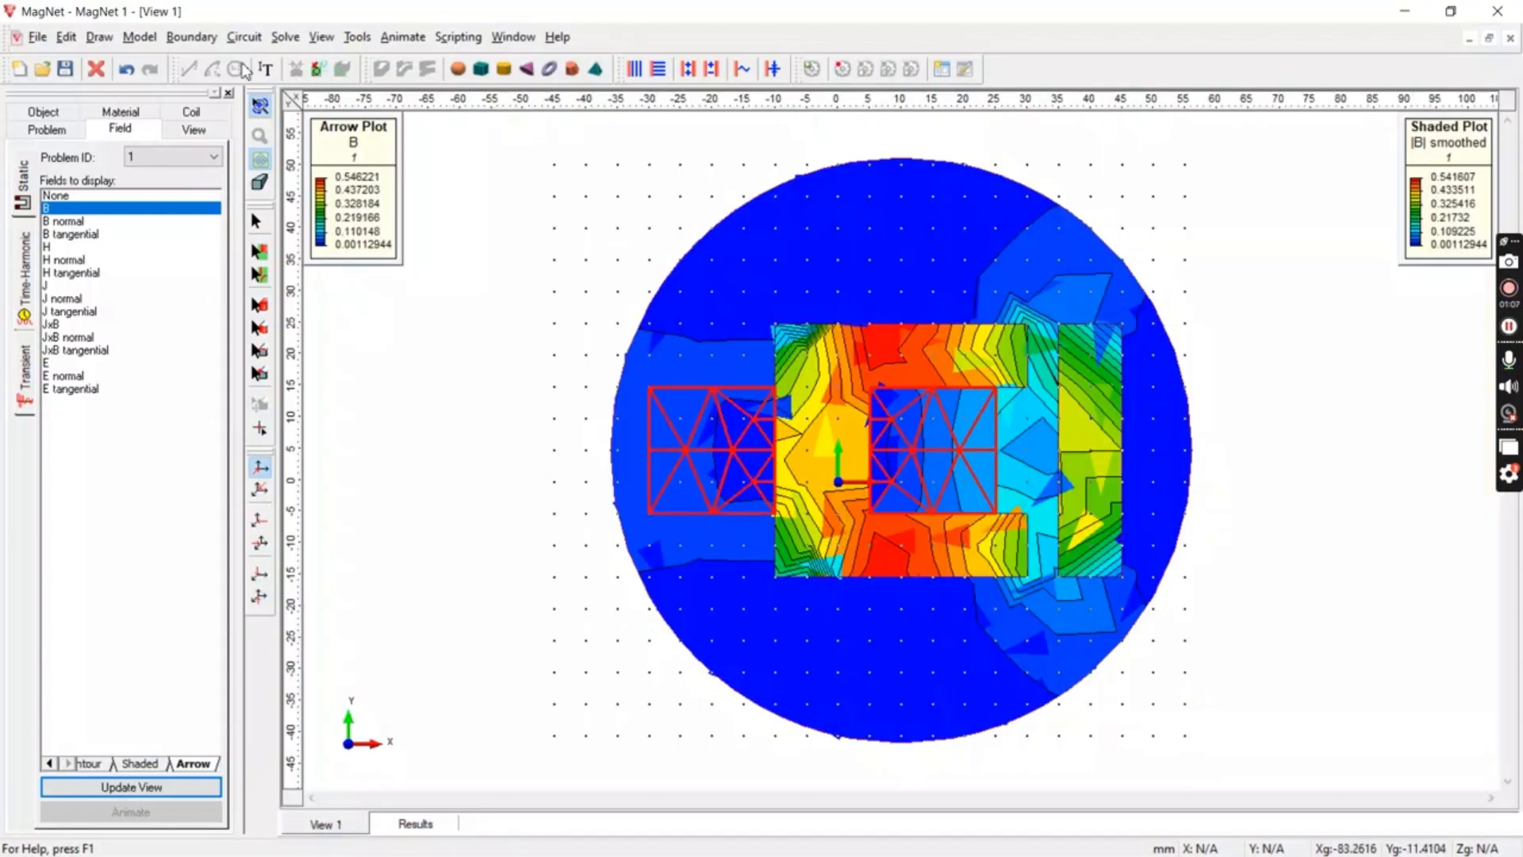
{"action": "left_click", "coordinate": [282, 38]}
{"action": "mouse_move", "coordinate": [321, 38]}
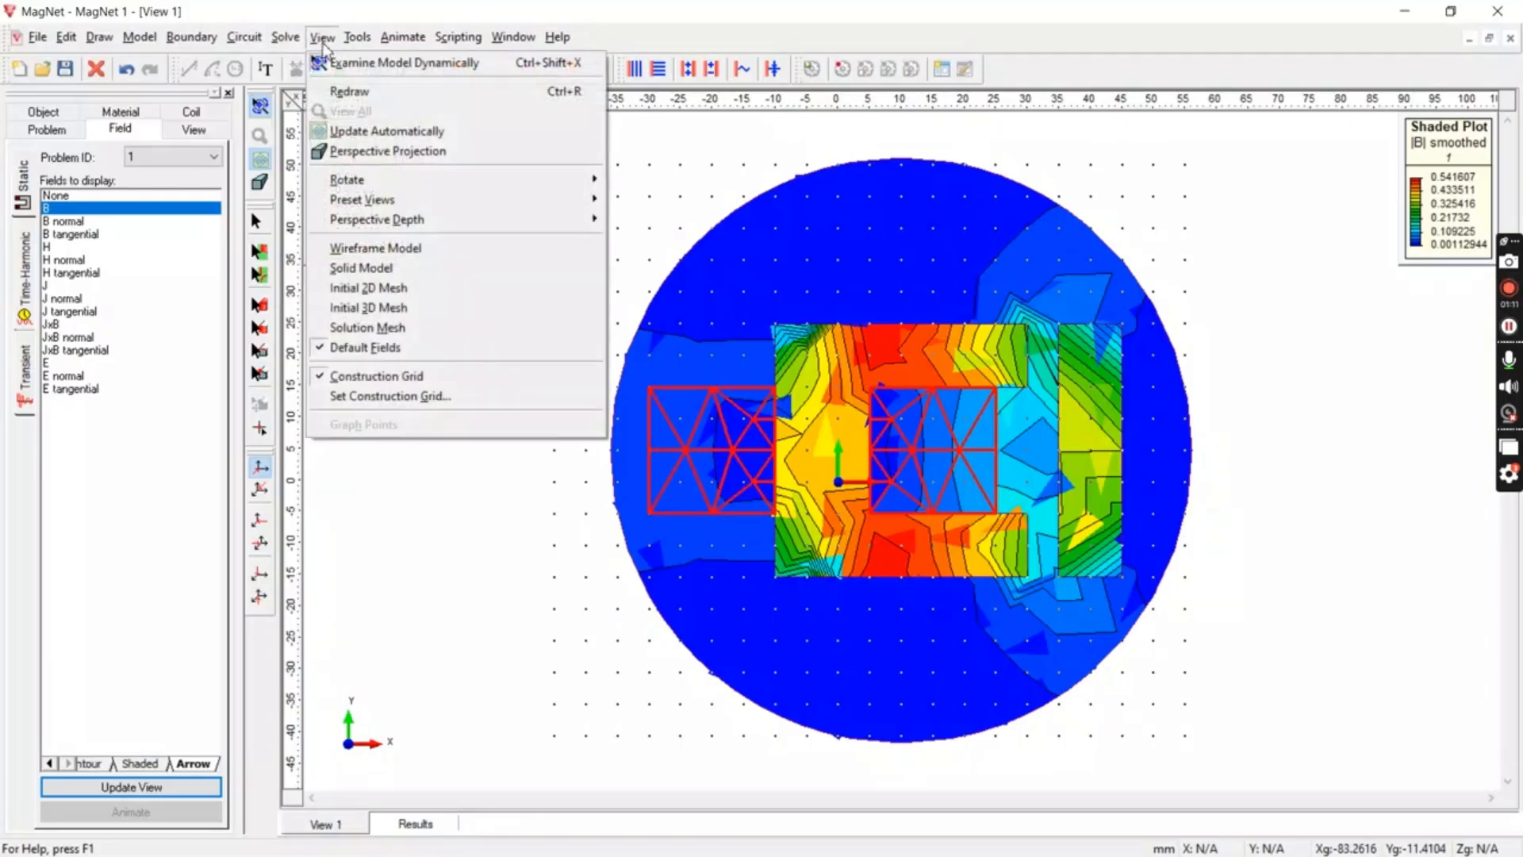
{"action": "left_click", "coordinate": [384, 269]}
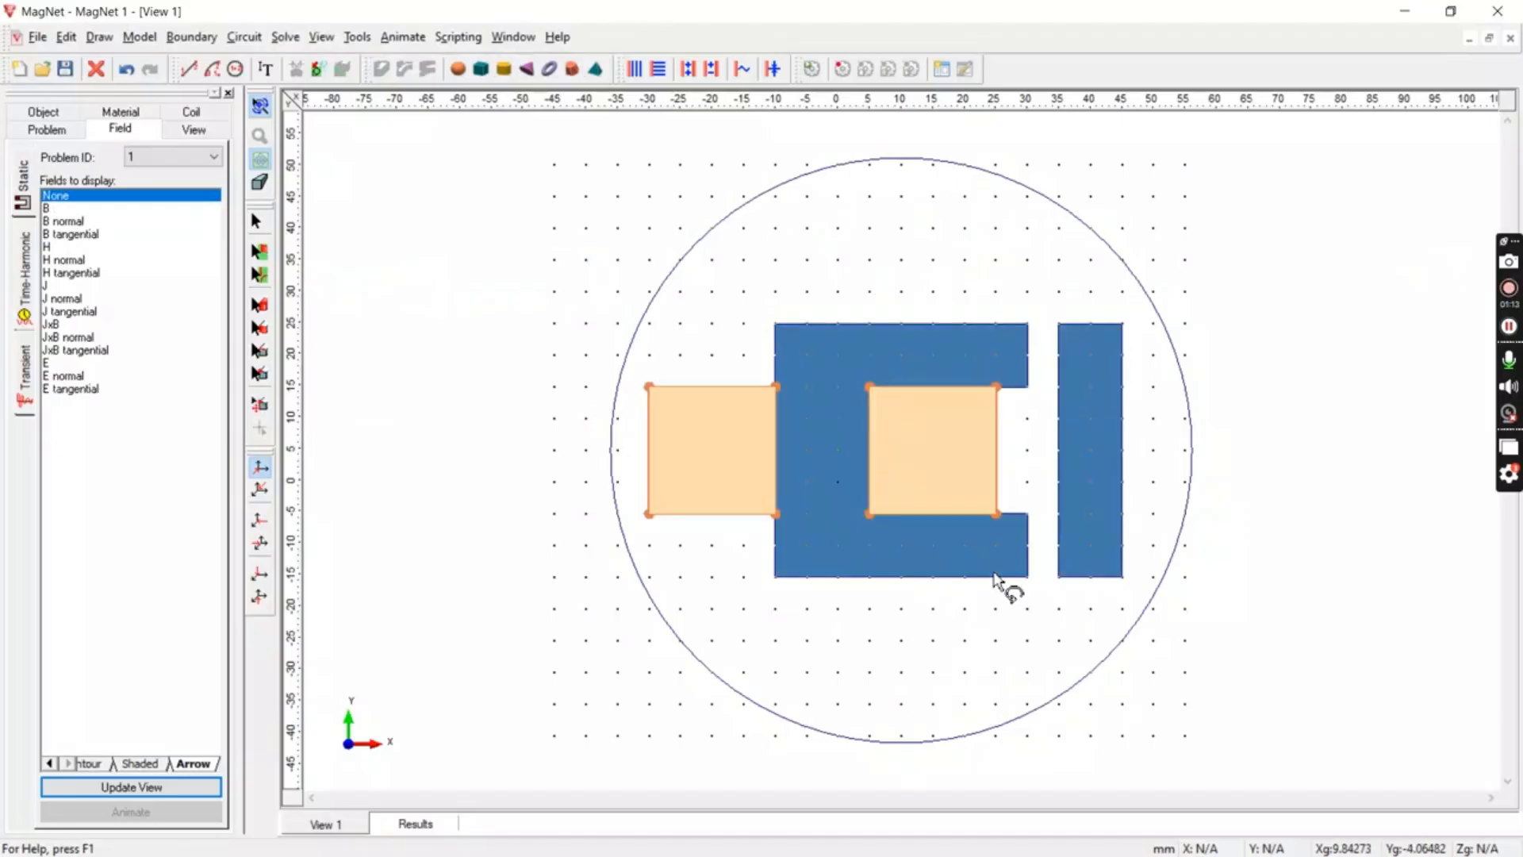